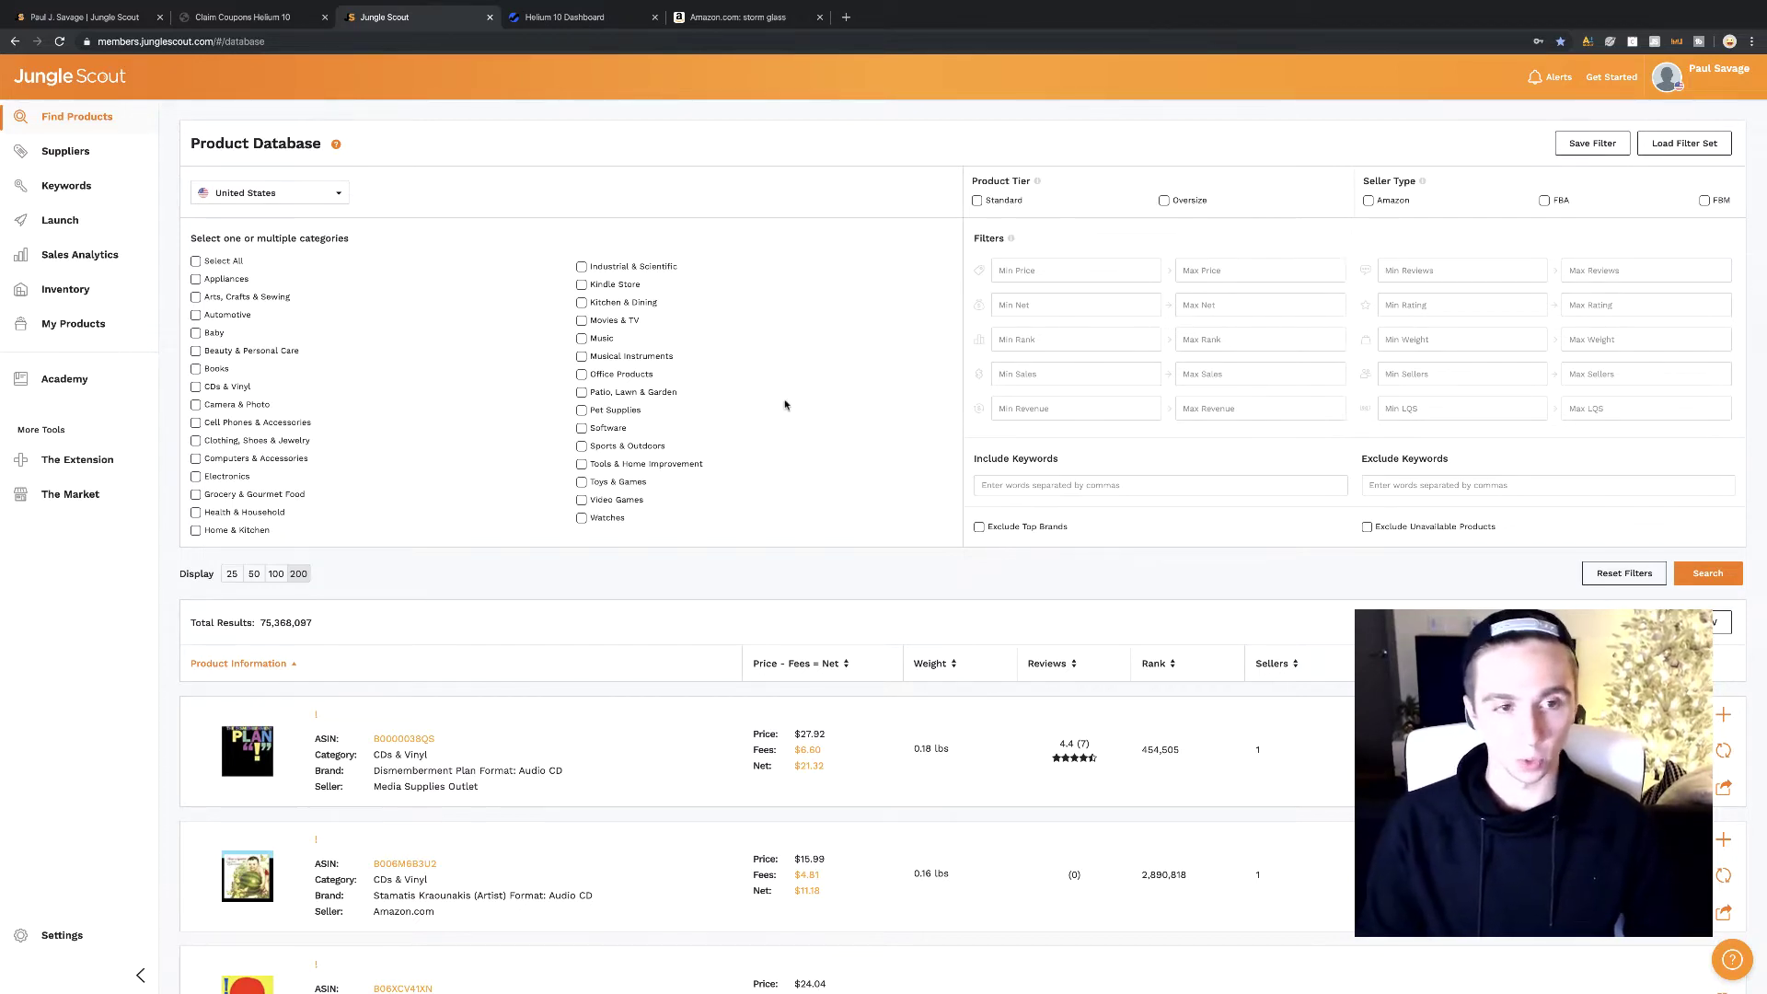
Switch to the Jungle Scout offer page and compare the prices of the Starter, Best Seller and Level-Up bundles
left_click(114, 25)
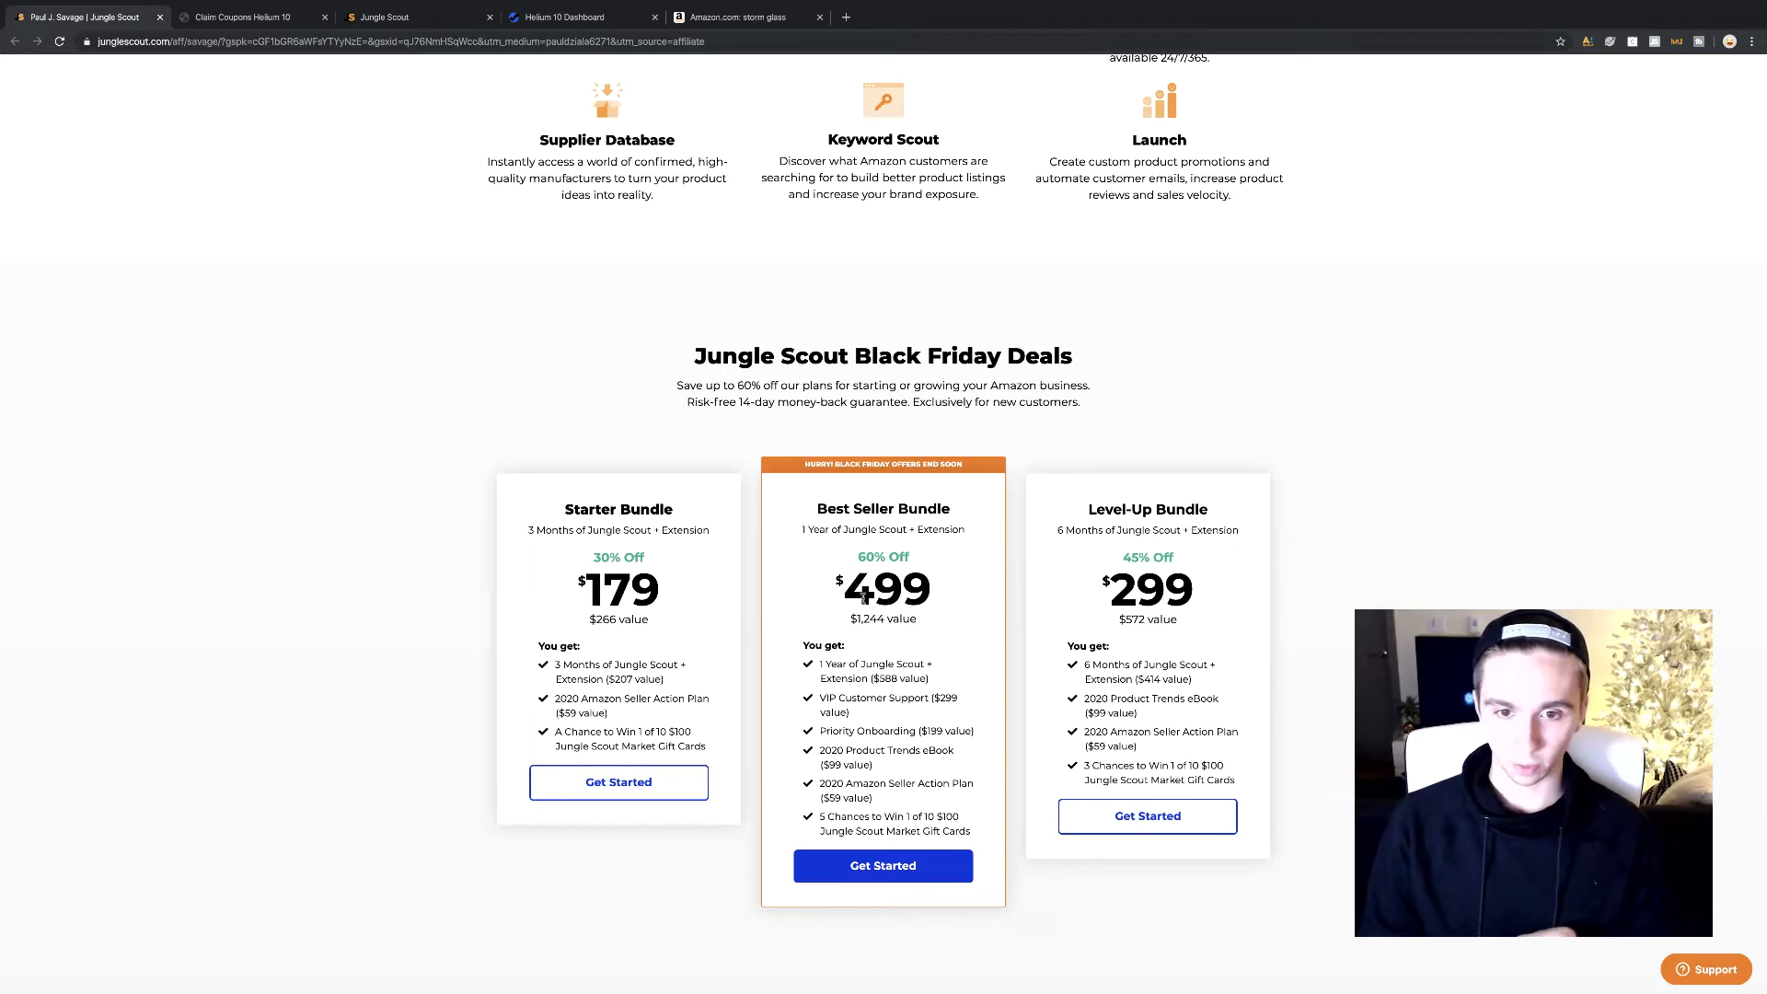
left_click_drag(844, 597, 969, 603)
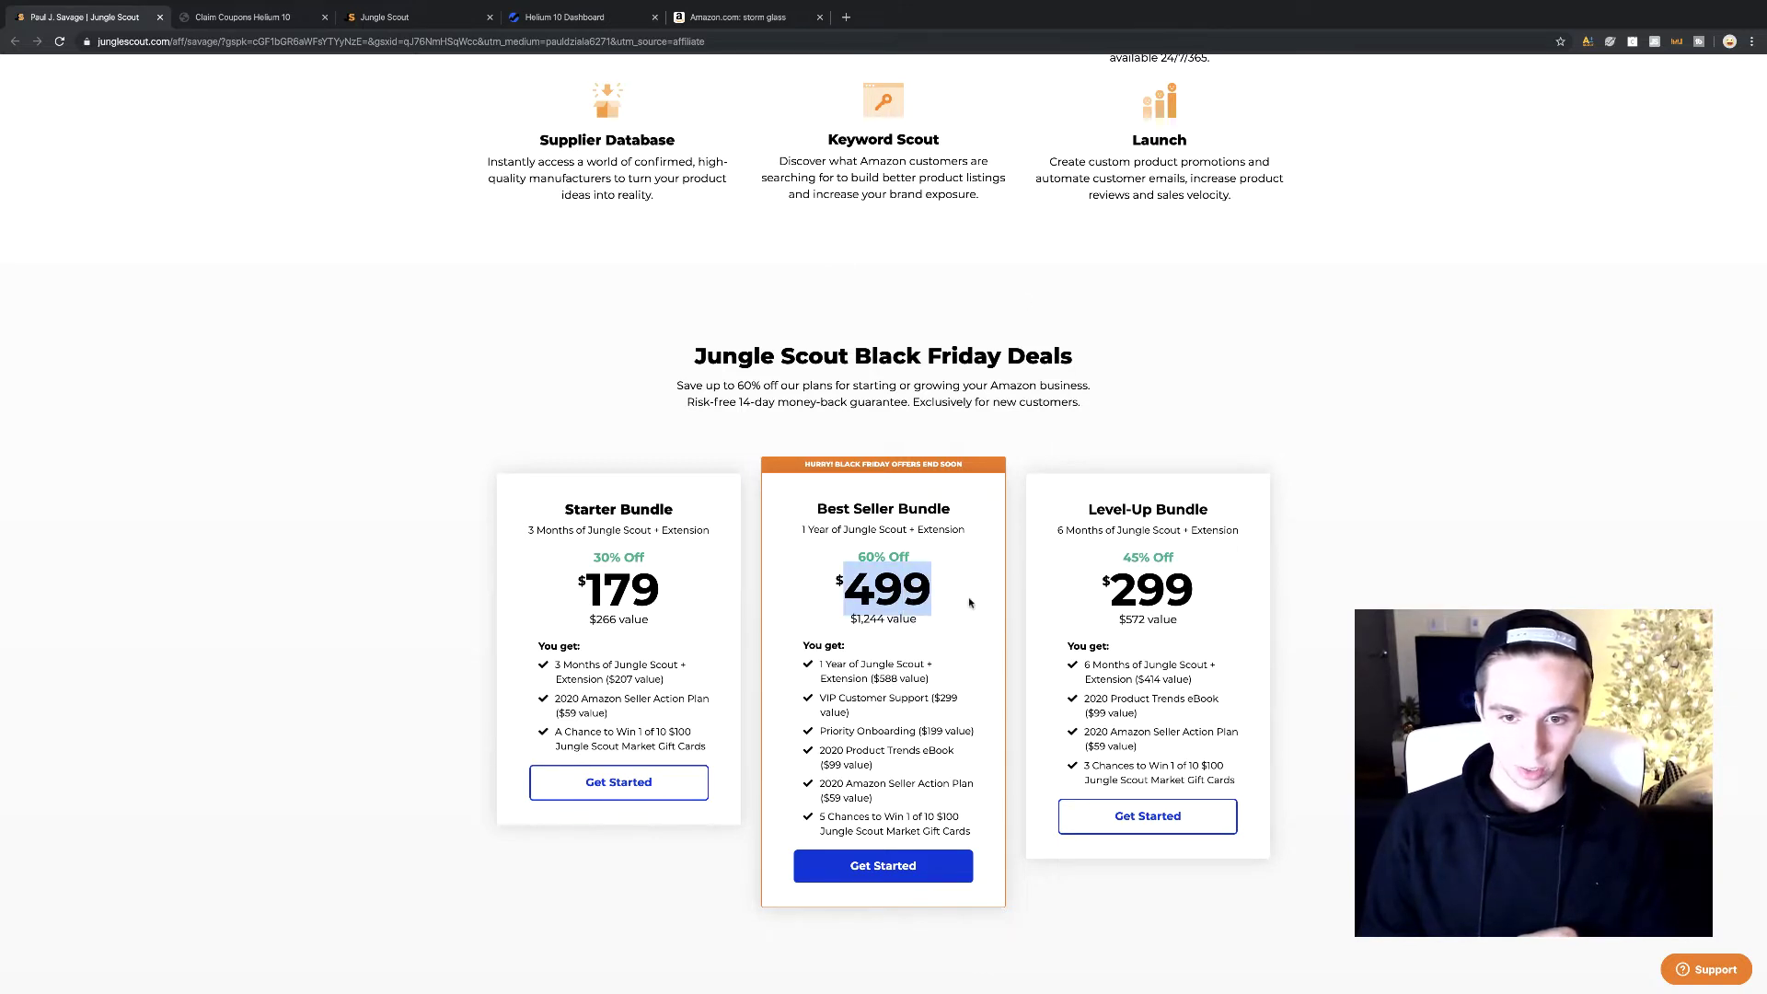
left_click_drag(1121, 593, 1201, 598)
left_click_drag(585, 593, 675, 596)
left_click(671, 596)
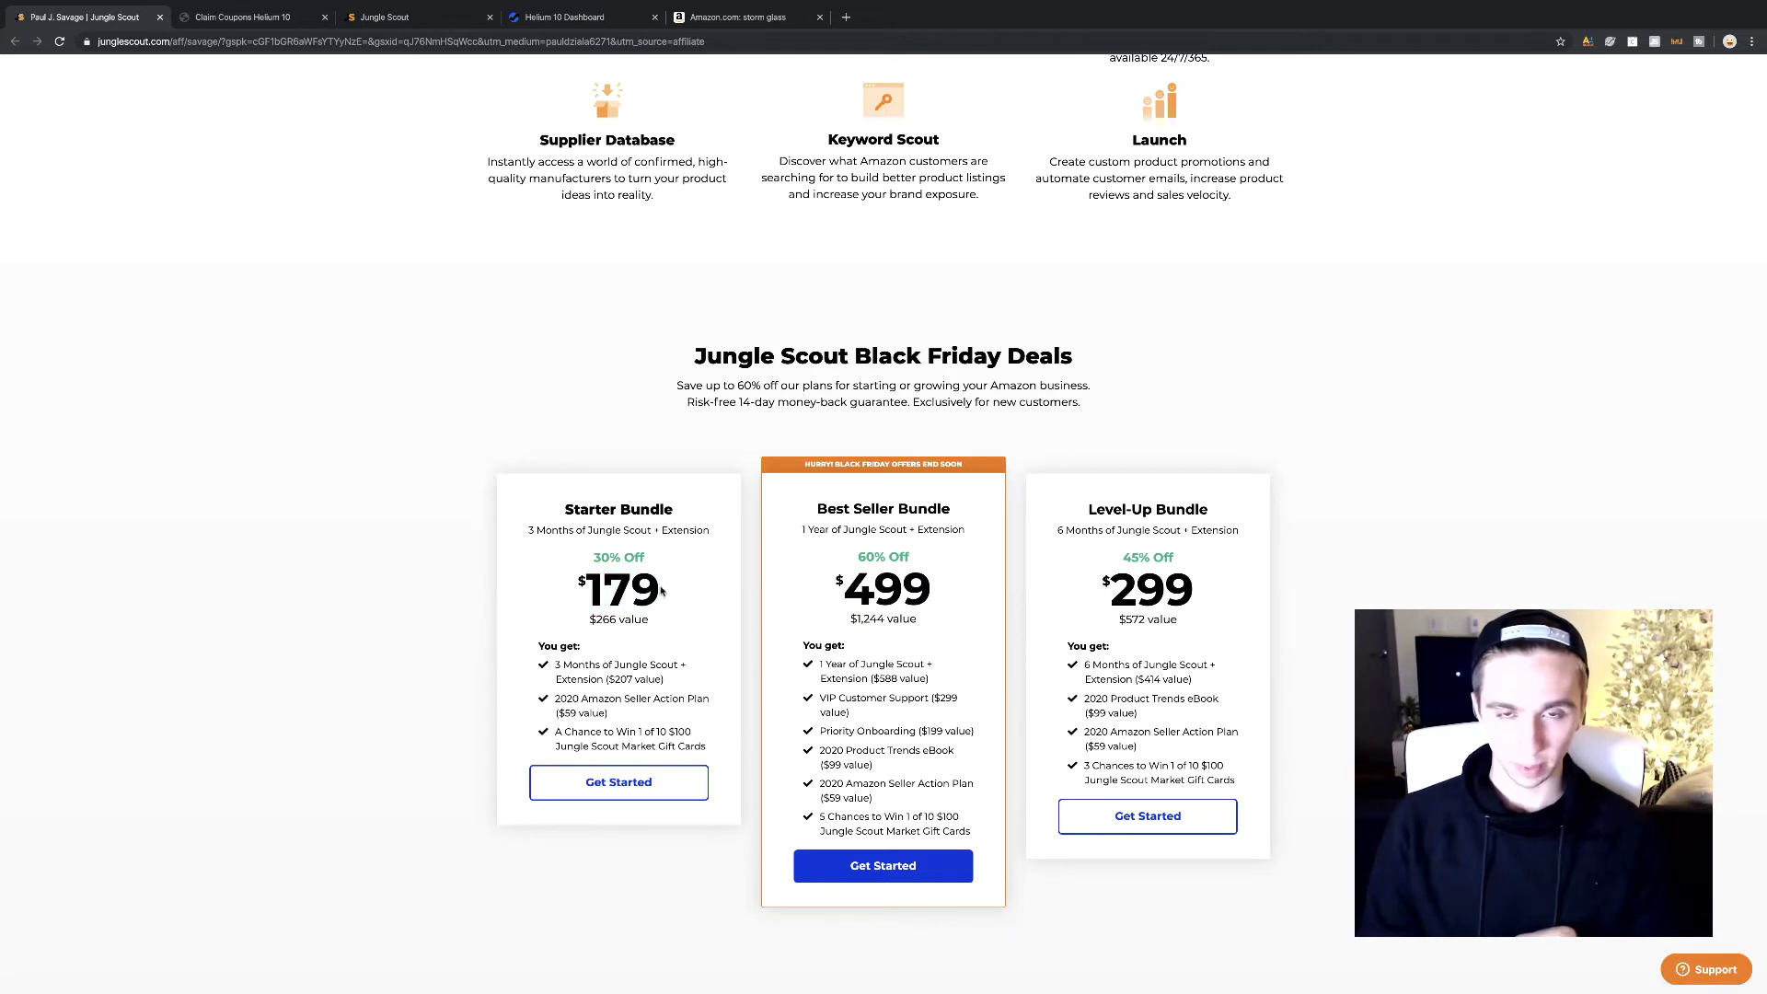
left_click_drag(844, 597, 966, 594)
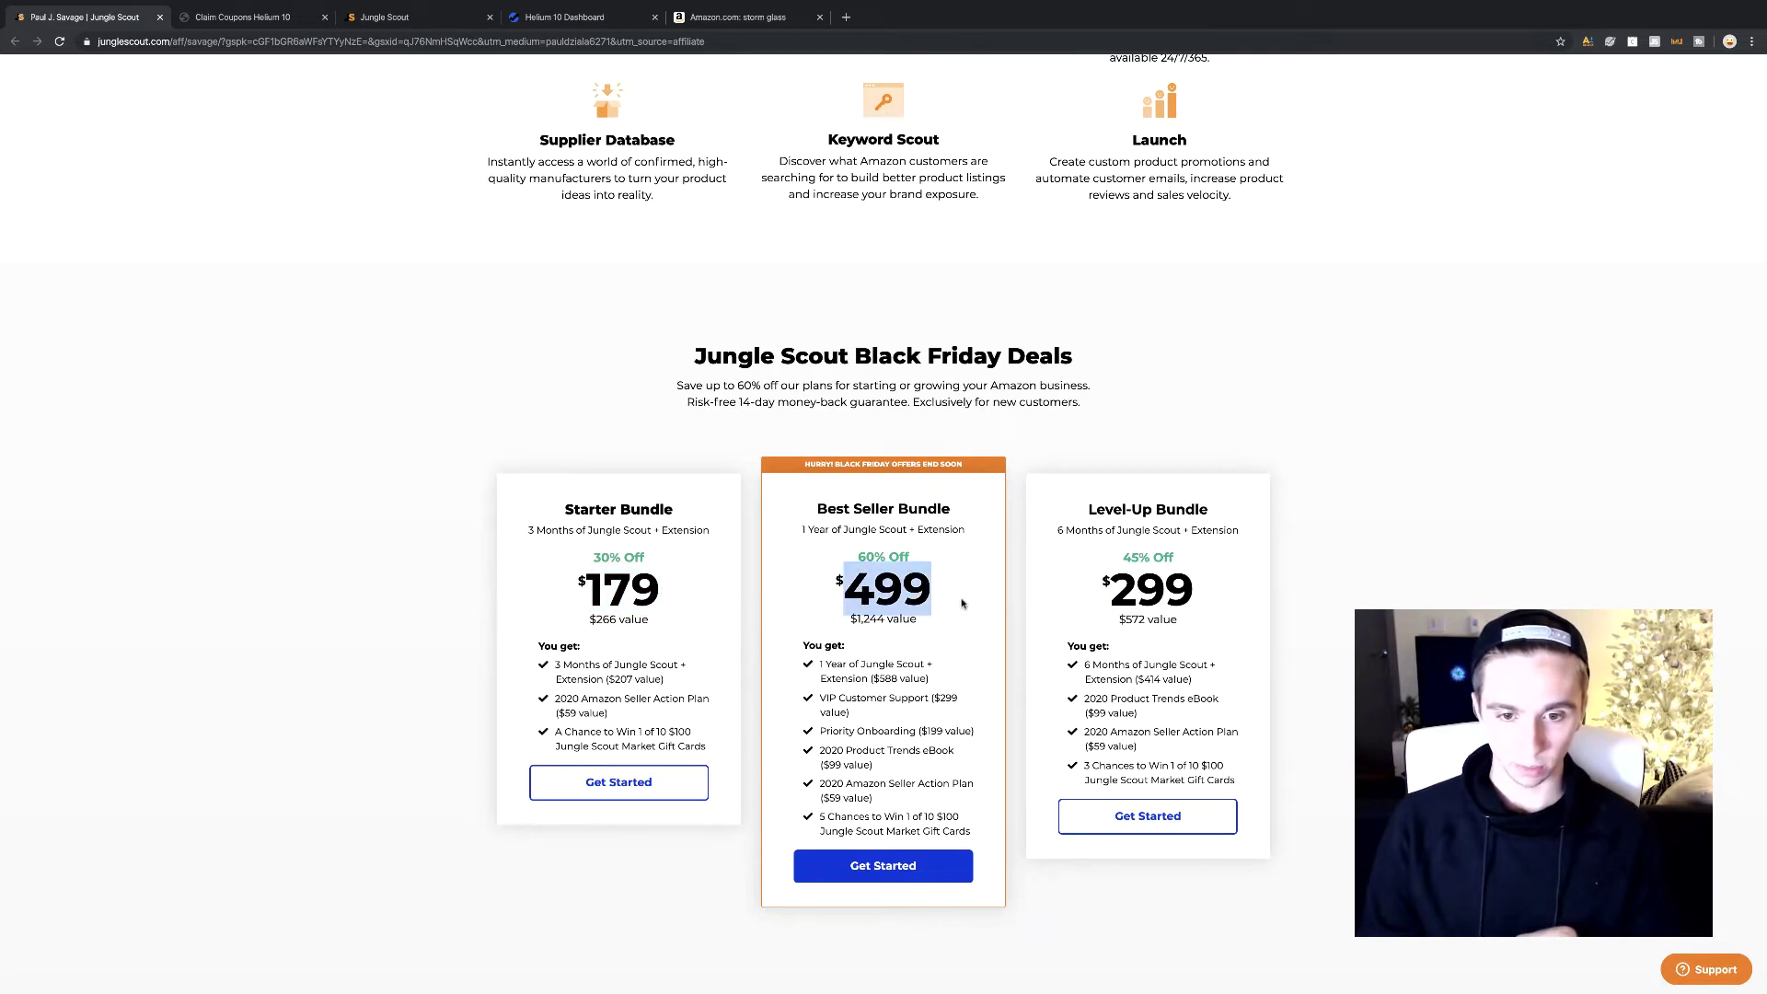
left_click(966, 594)
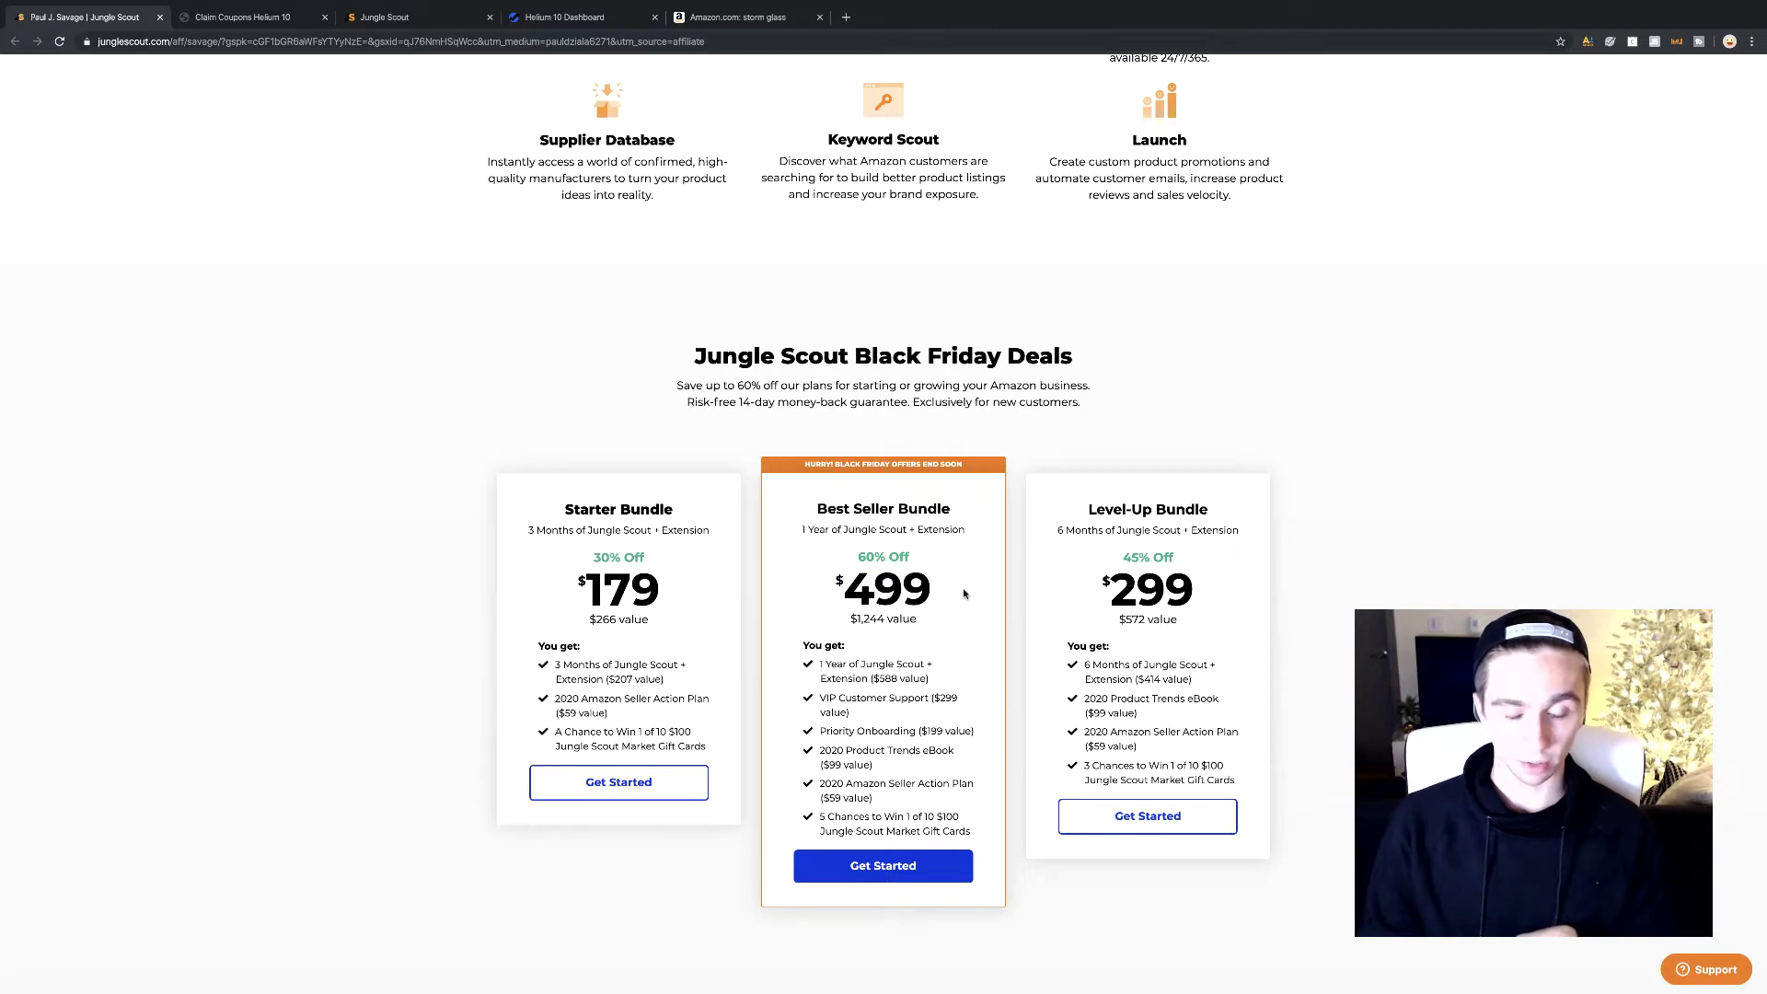
left_click_drag(842, 598, 931, 597)
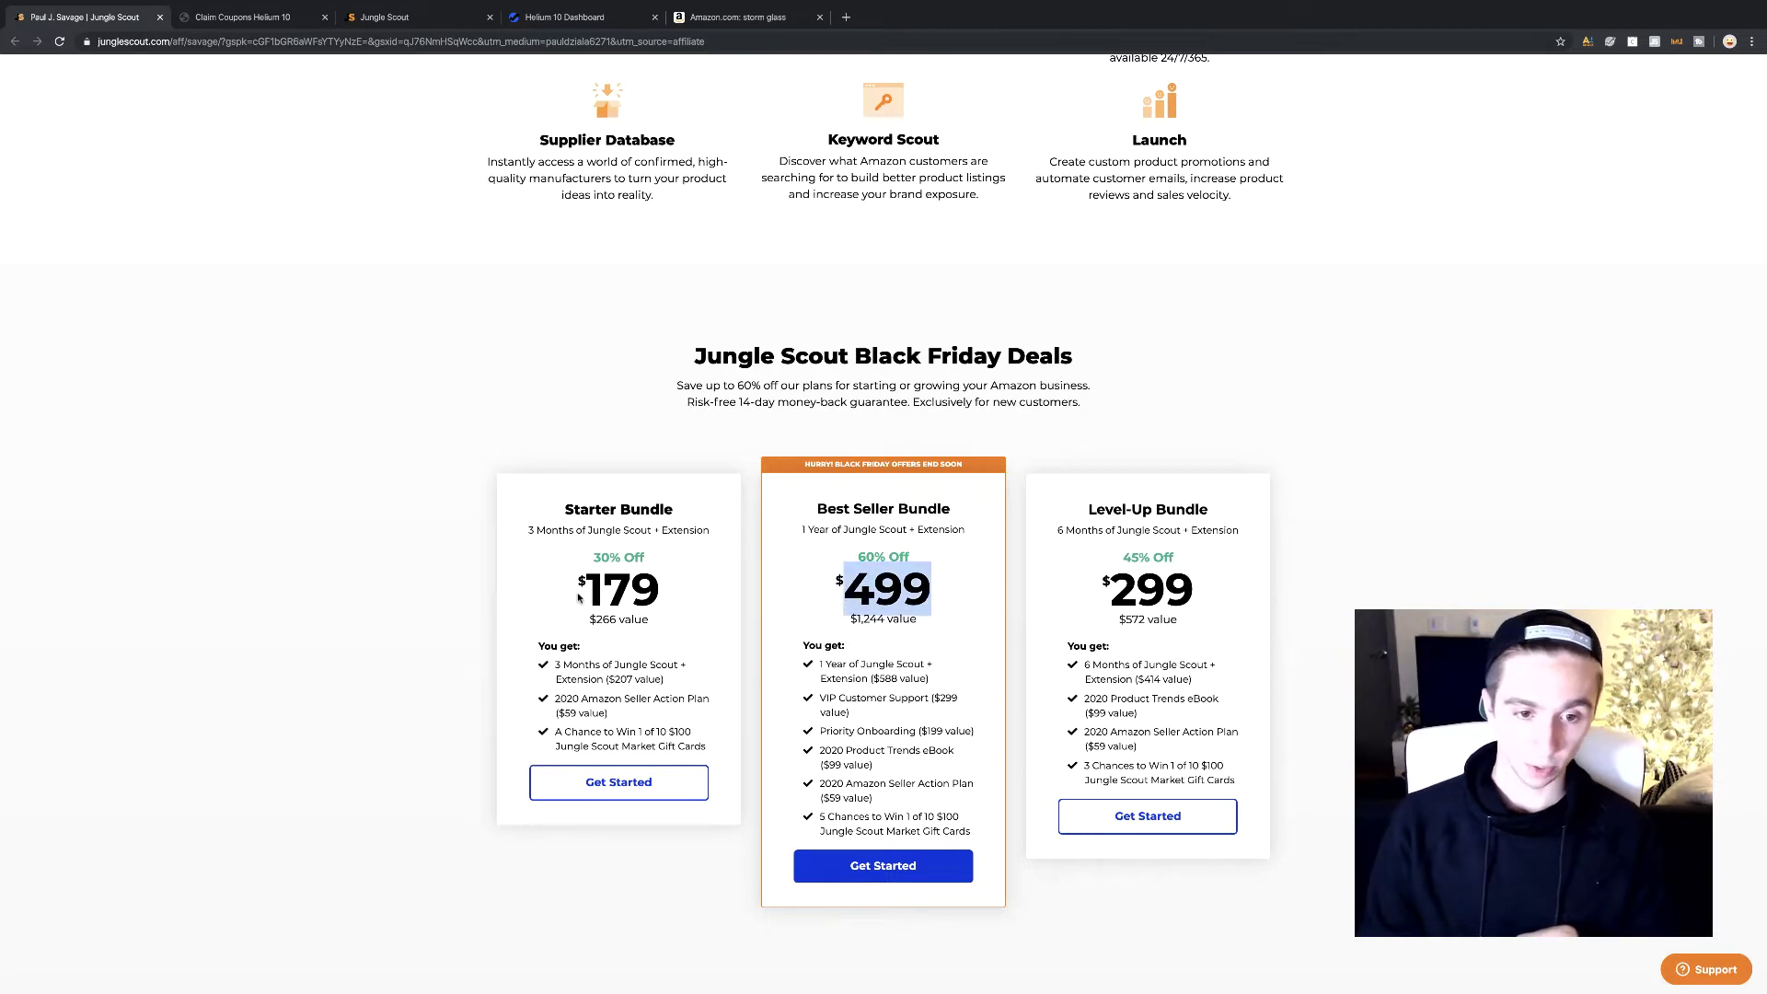
left_click_drag(585, 598, 658, 596)
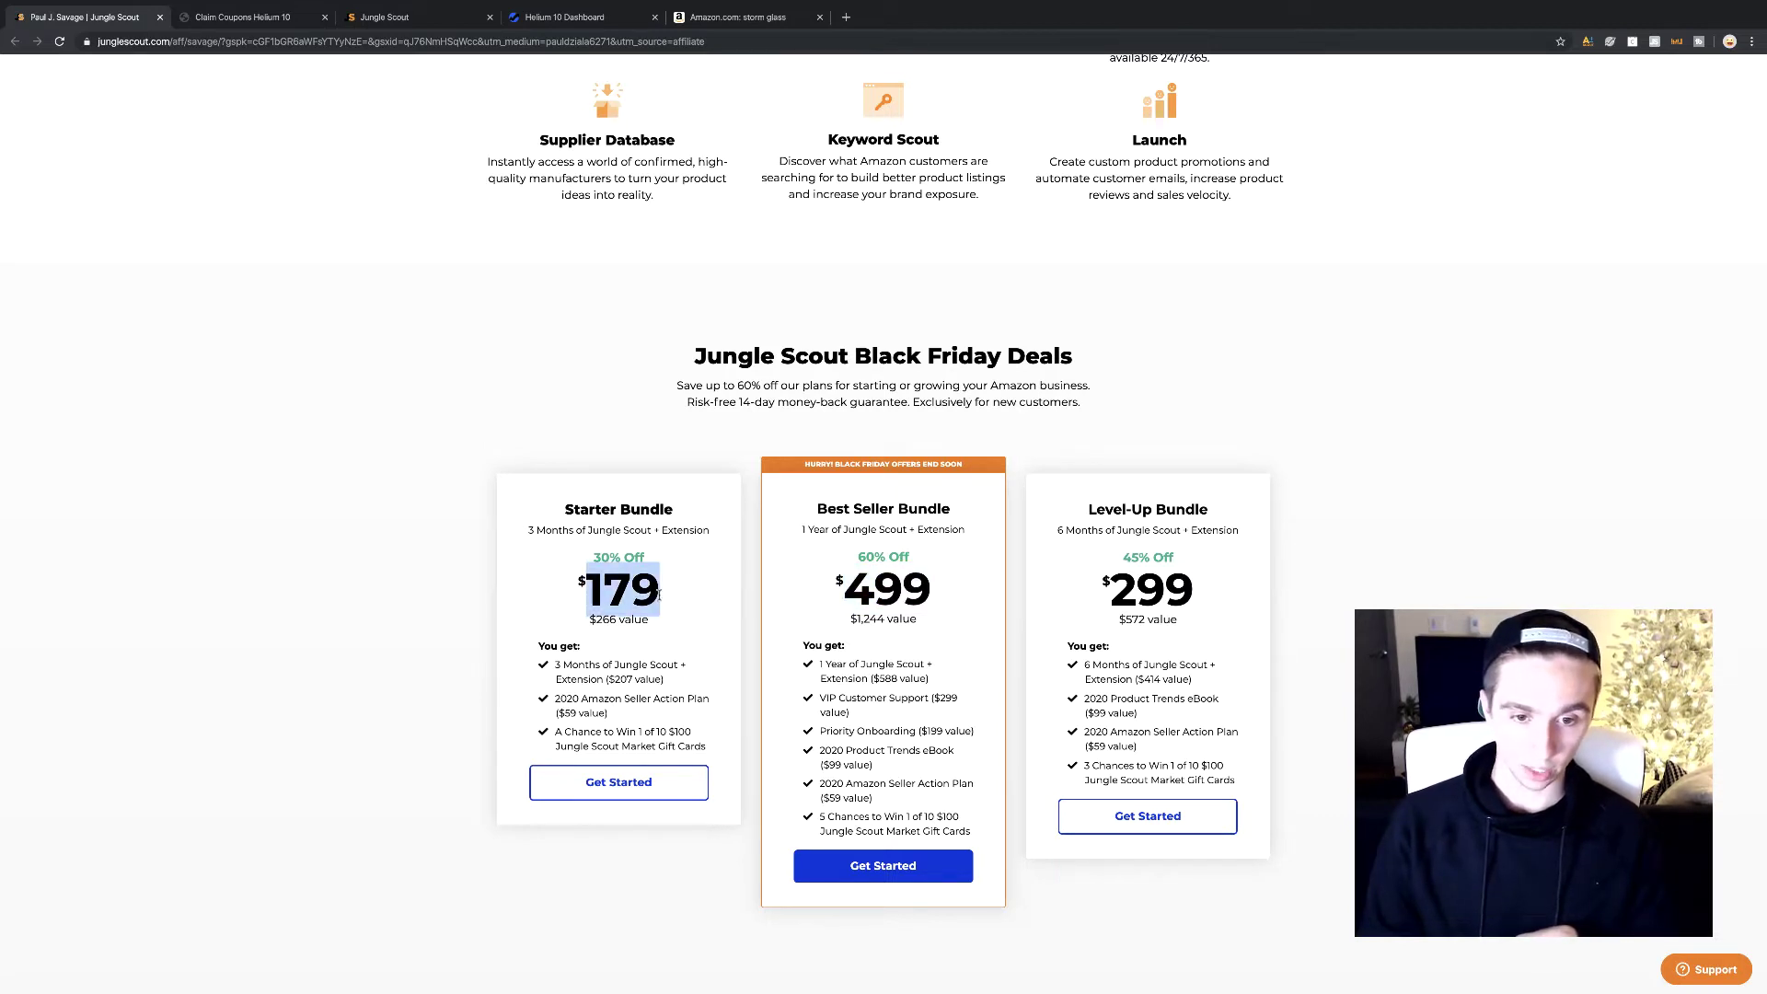
left_click(566, 598)
left_click_drag(590, 598, 682, 599)
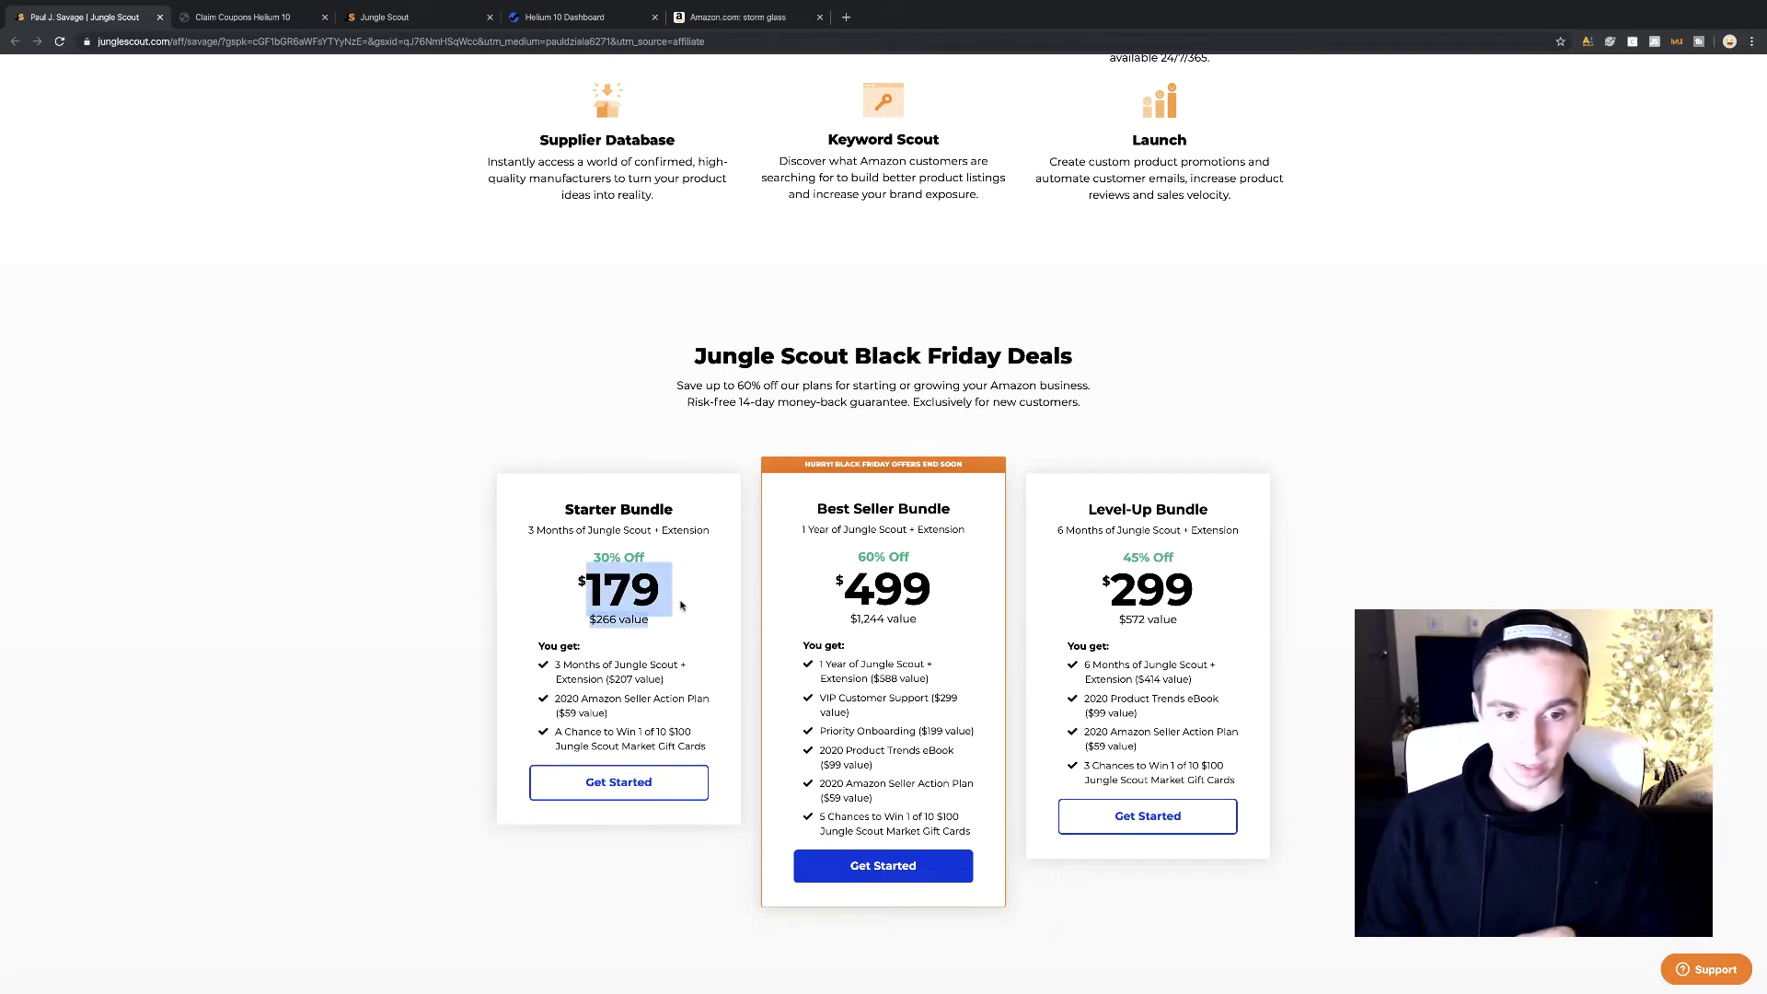
left_click(682, 599)
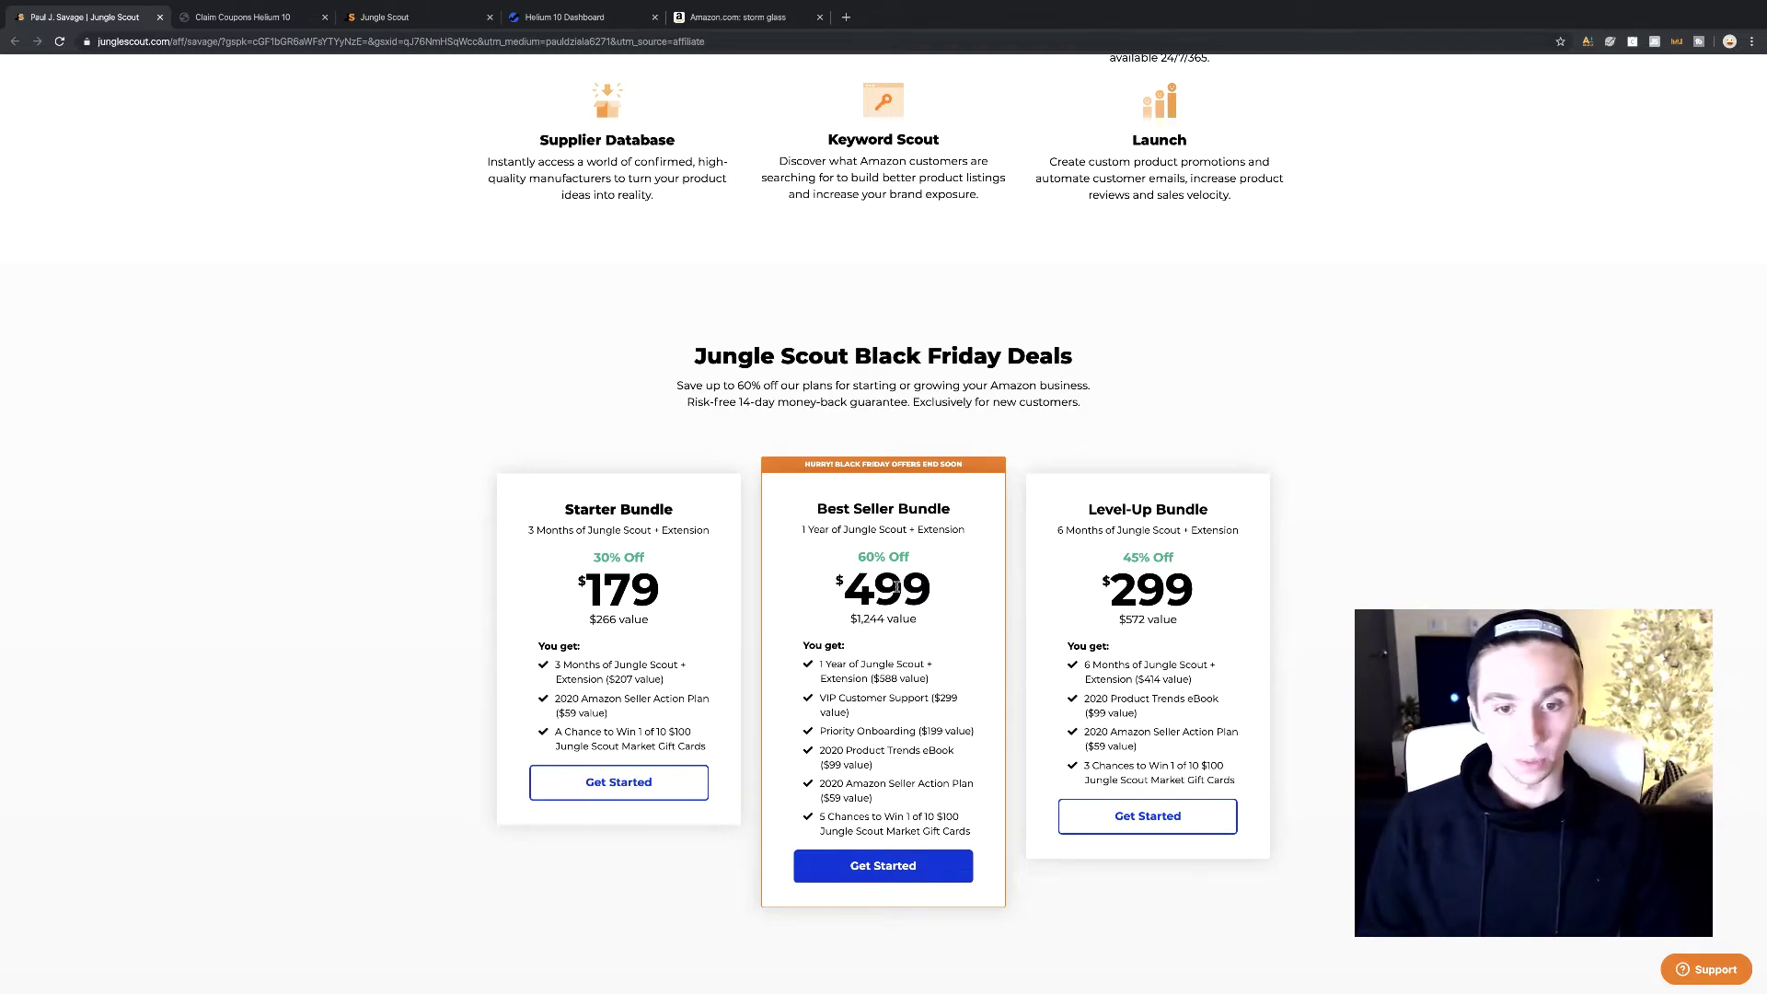
Look through the rest of the Jungle Scout offer page, from the accuracy chart and reviews back to the Black Friday bundles
scroll(897, 589, "down", 15)
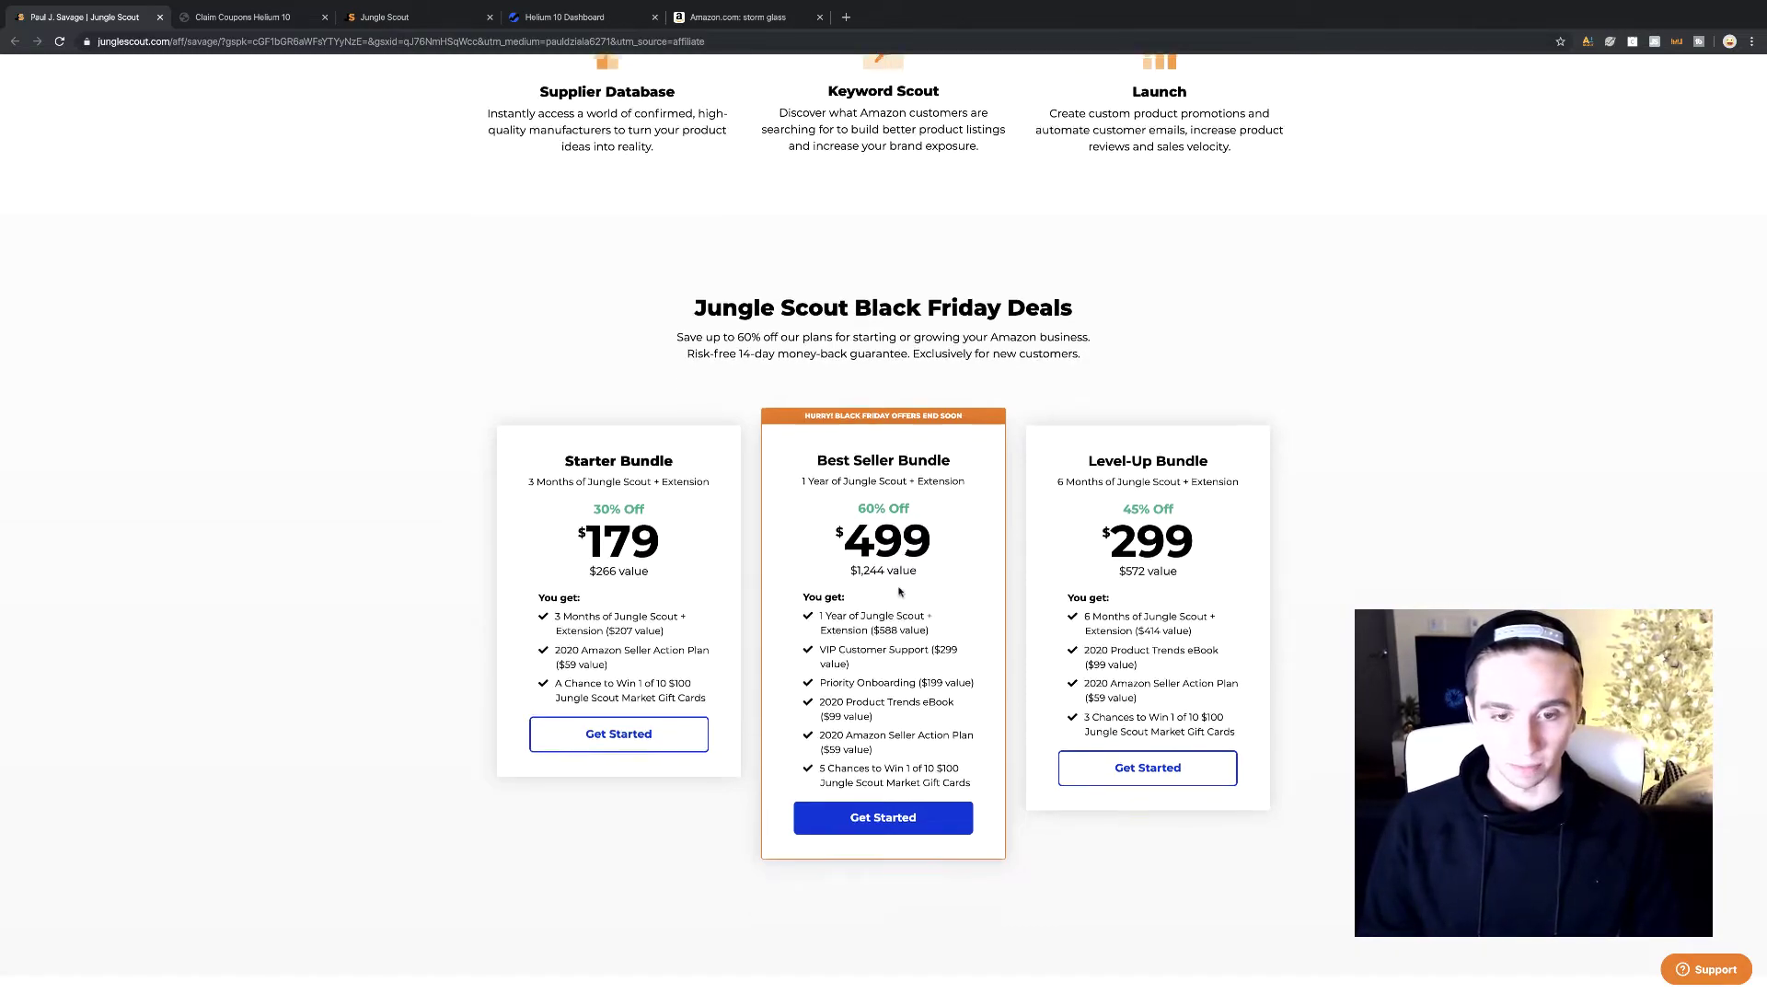
scroll(901, 591, "down", 5)
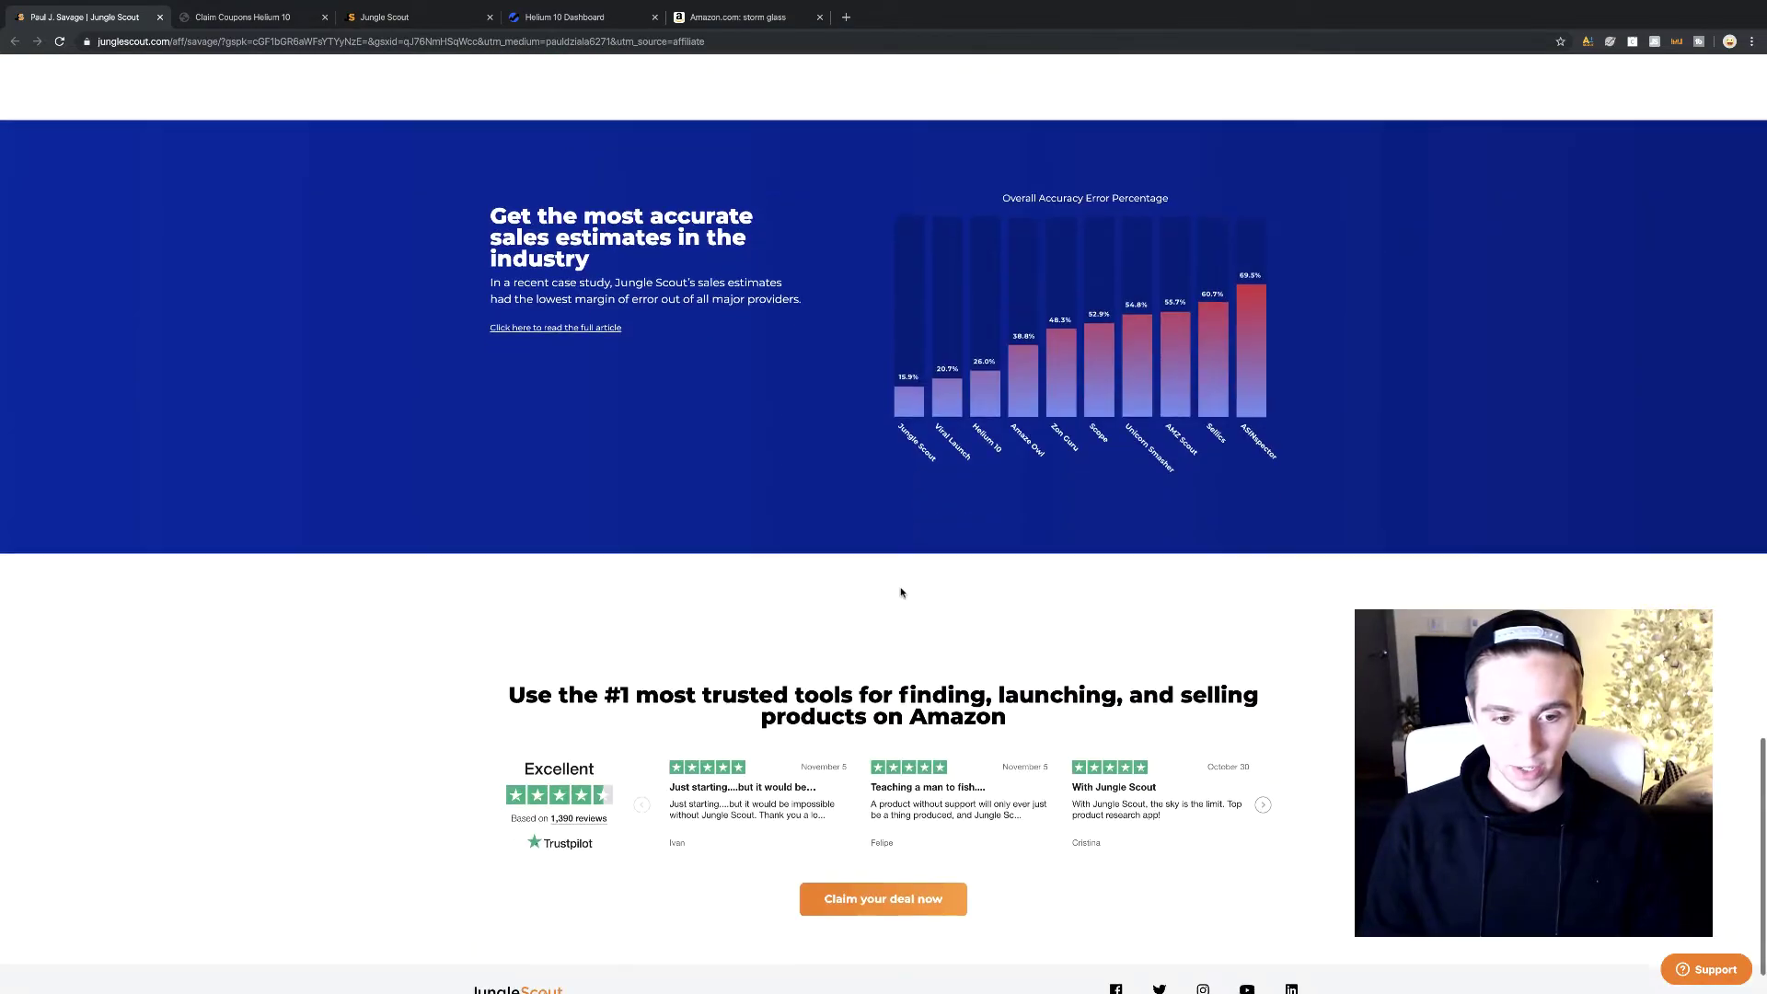
scroll(902, 590, "up", 10)
scroll(902, 599, "up", 15)
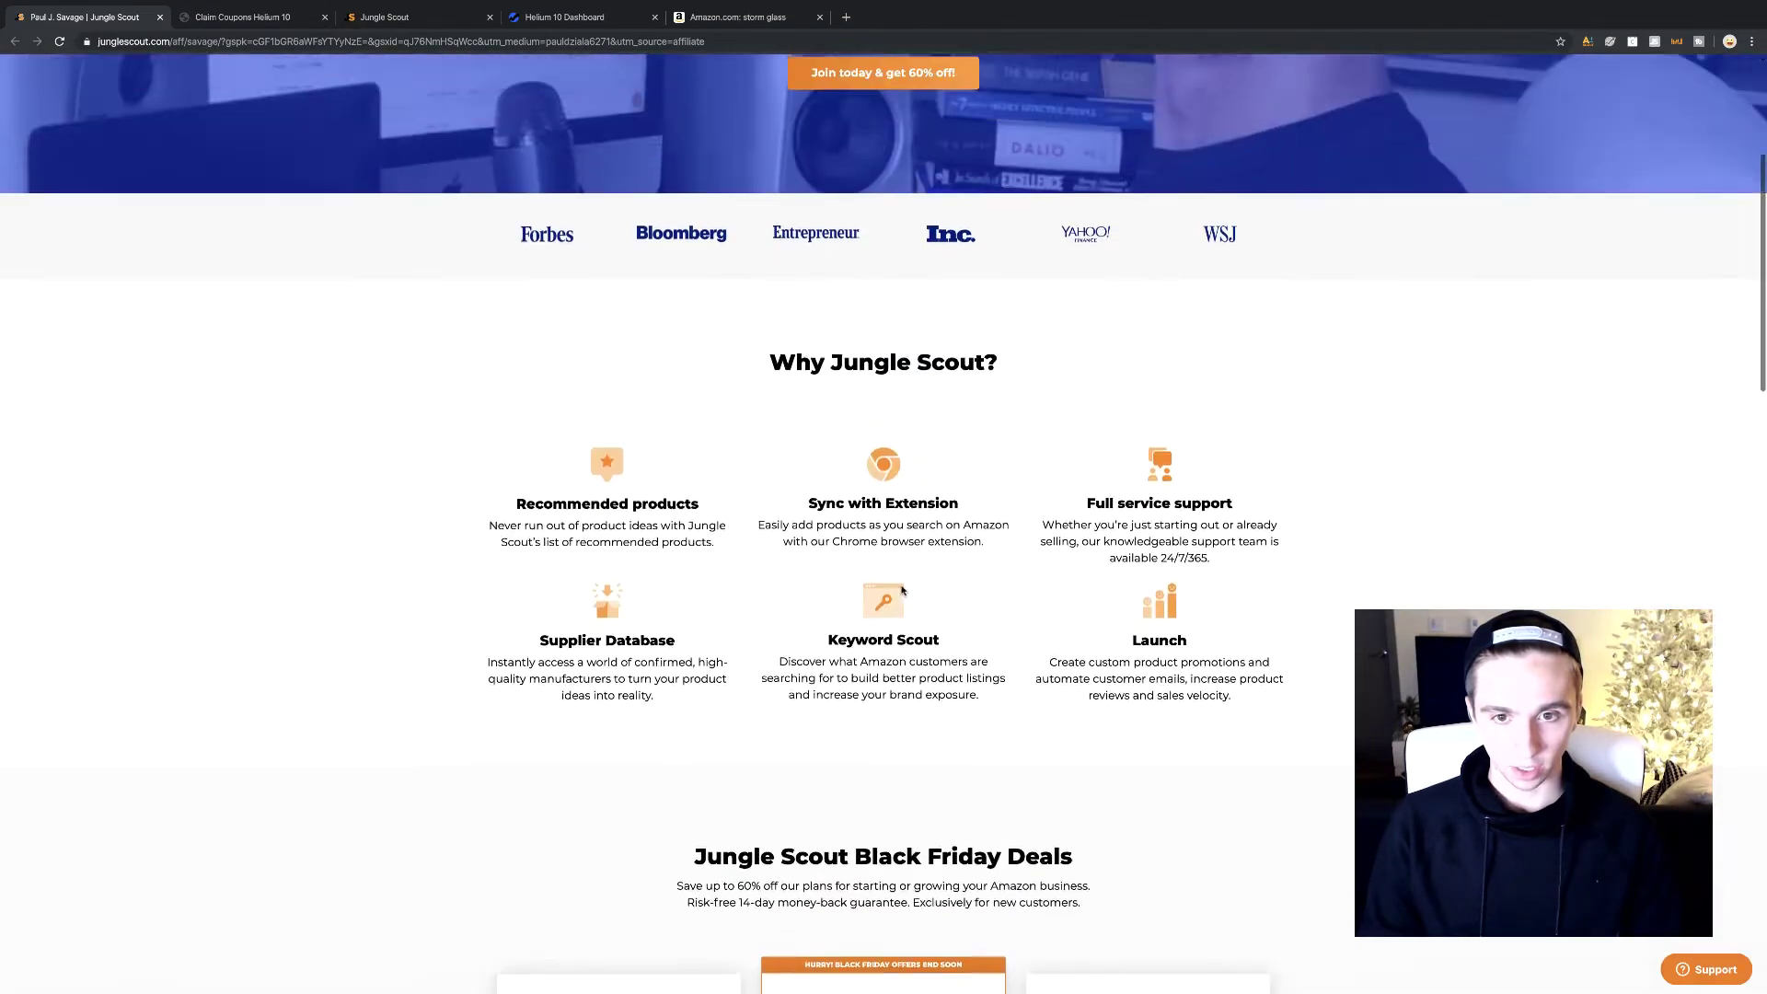
scroll(907, 654, "down", 10)
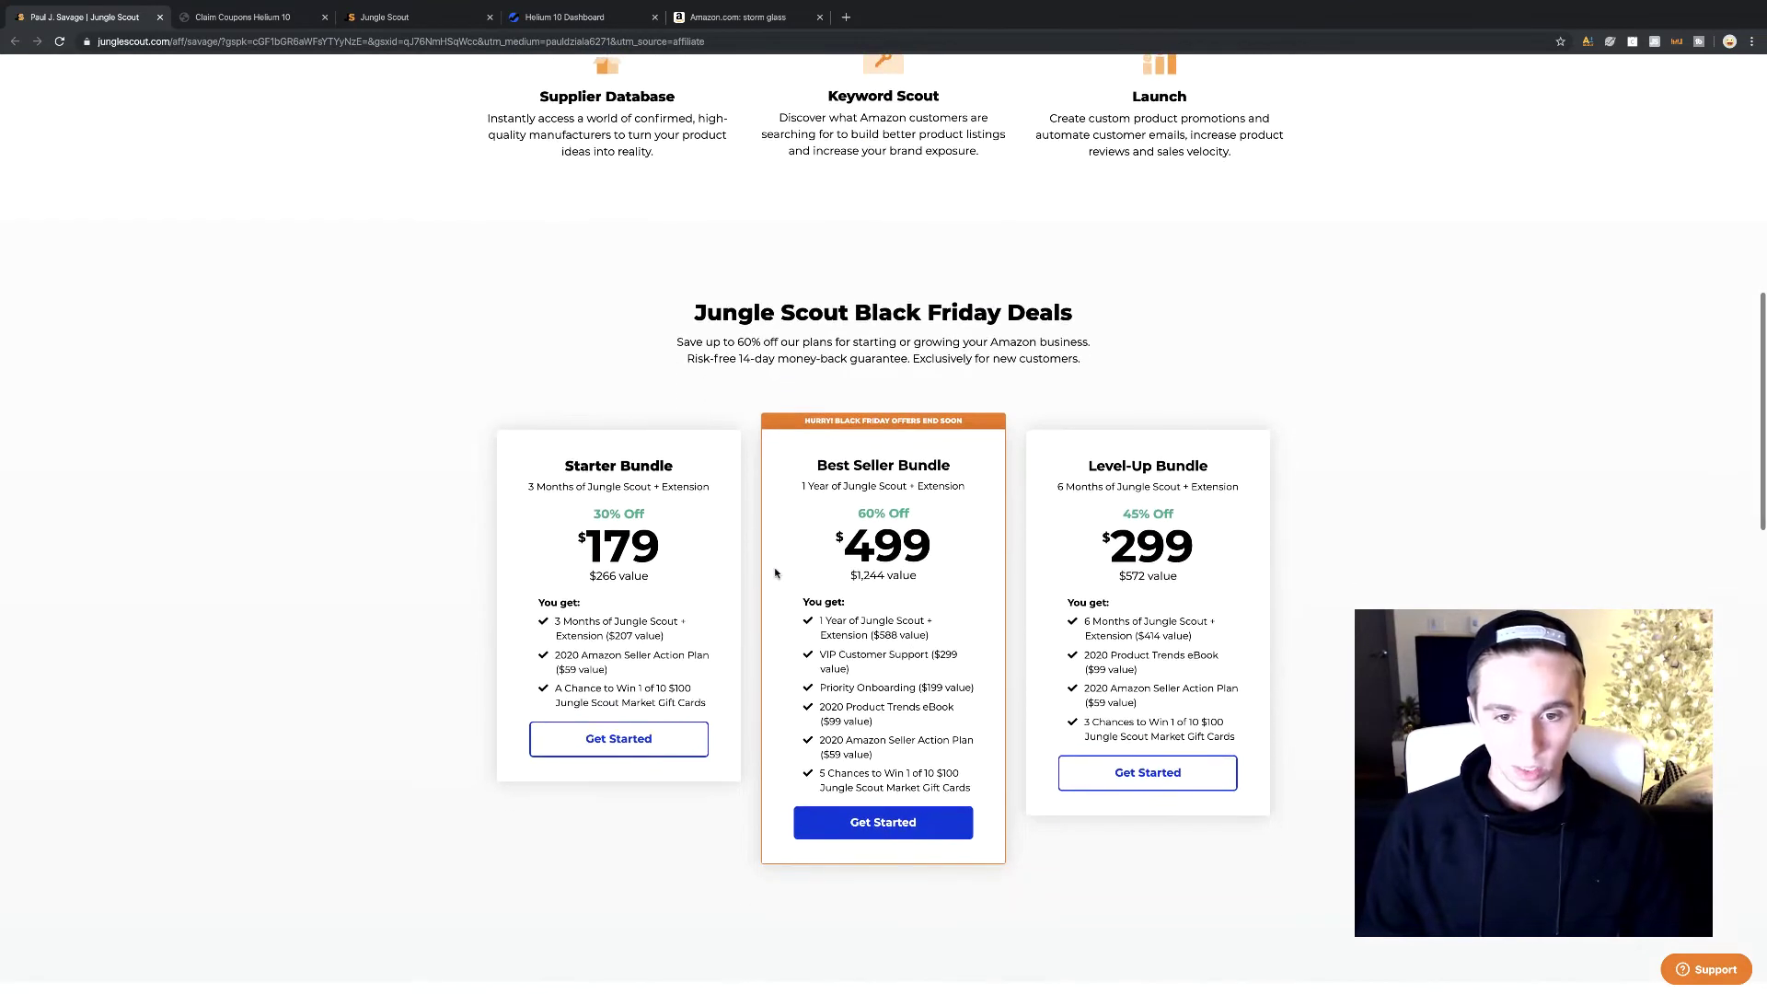
View the Jungle Scout product database, the Amazon storm glass results and the Helium 10 dashboard, and return to the Jungle Scout offer page
left_click(427, 19)
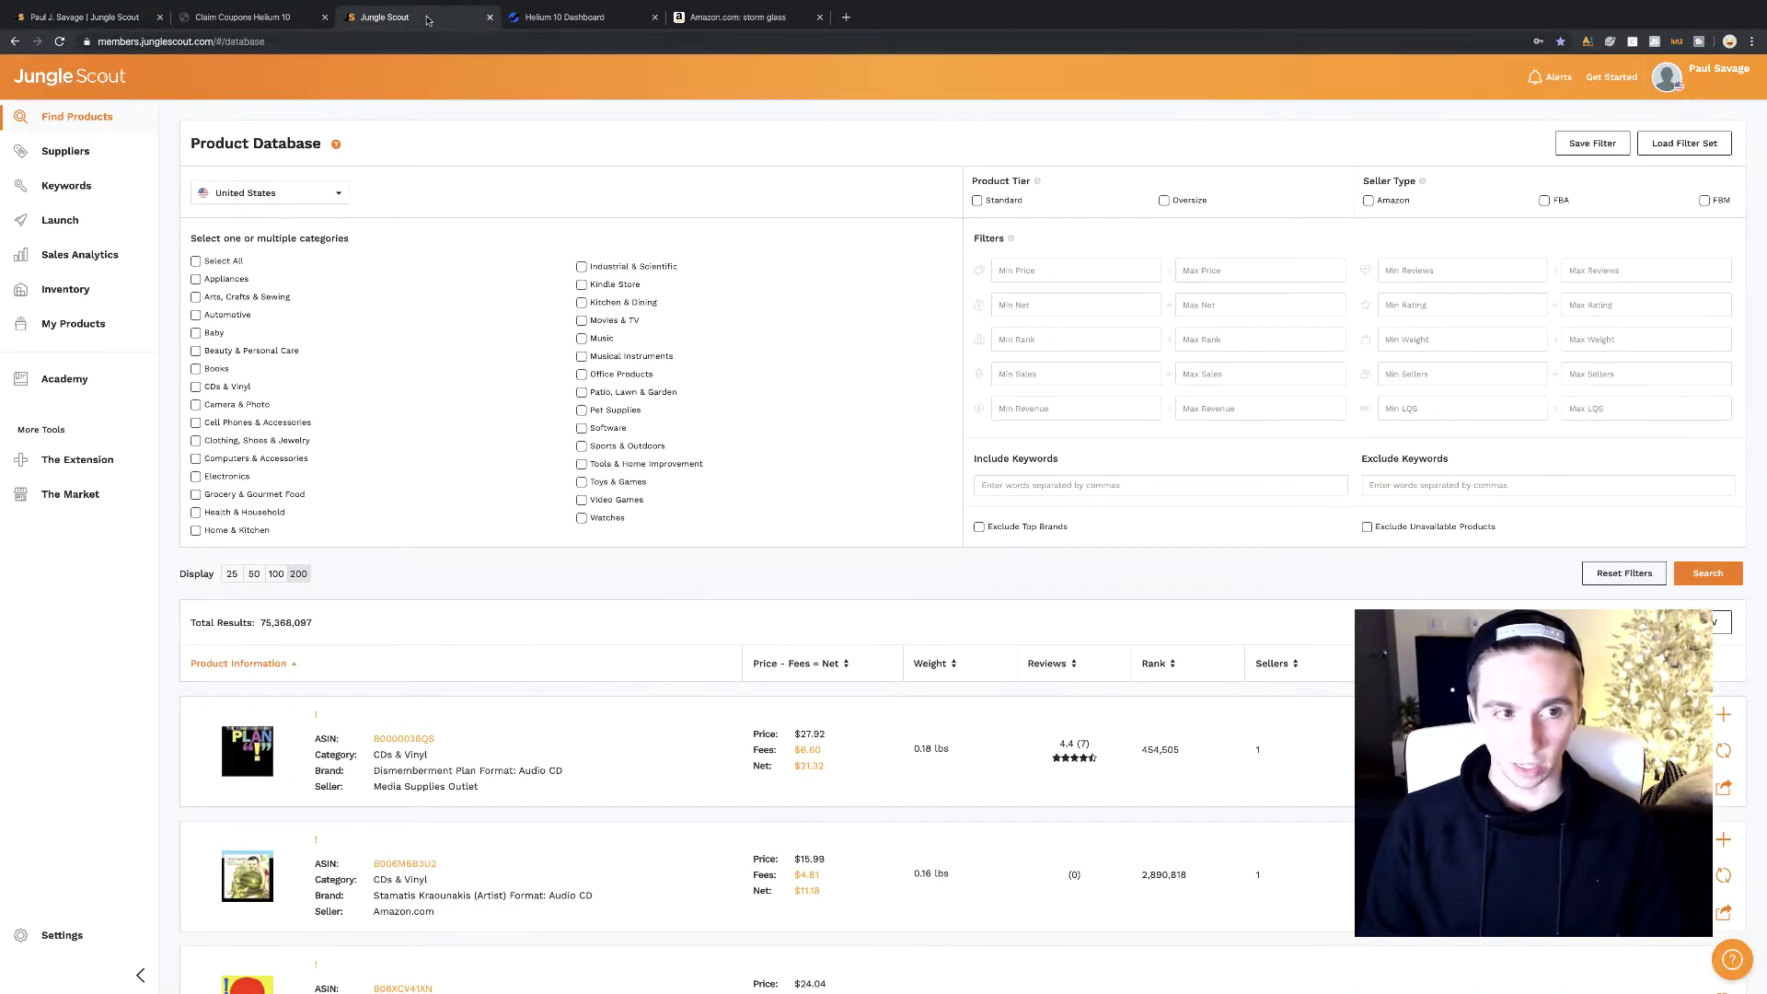
left_click(724, 19)
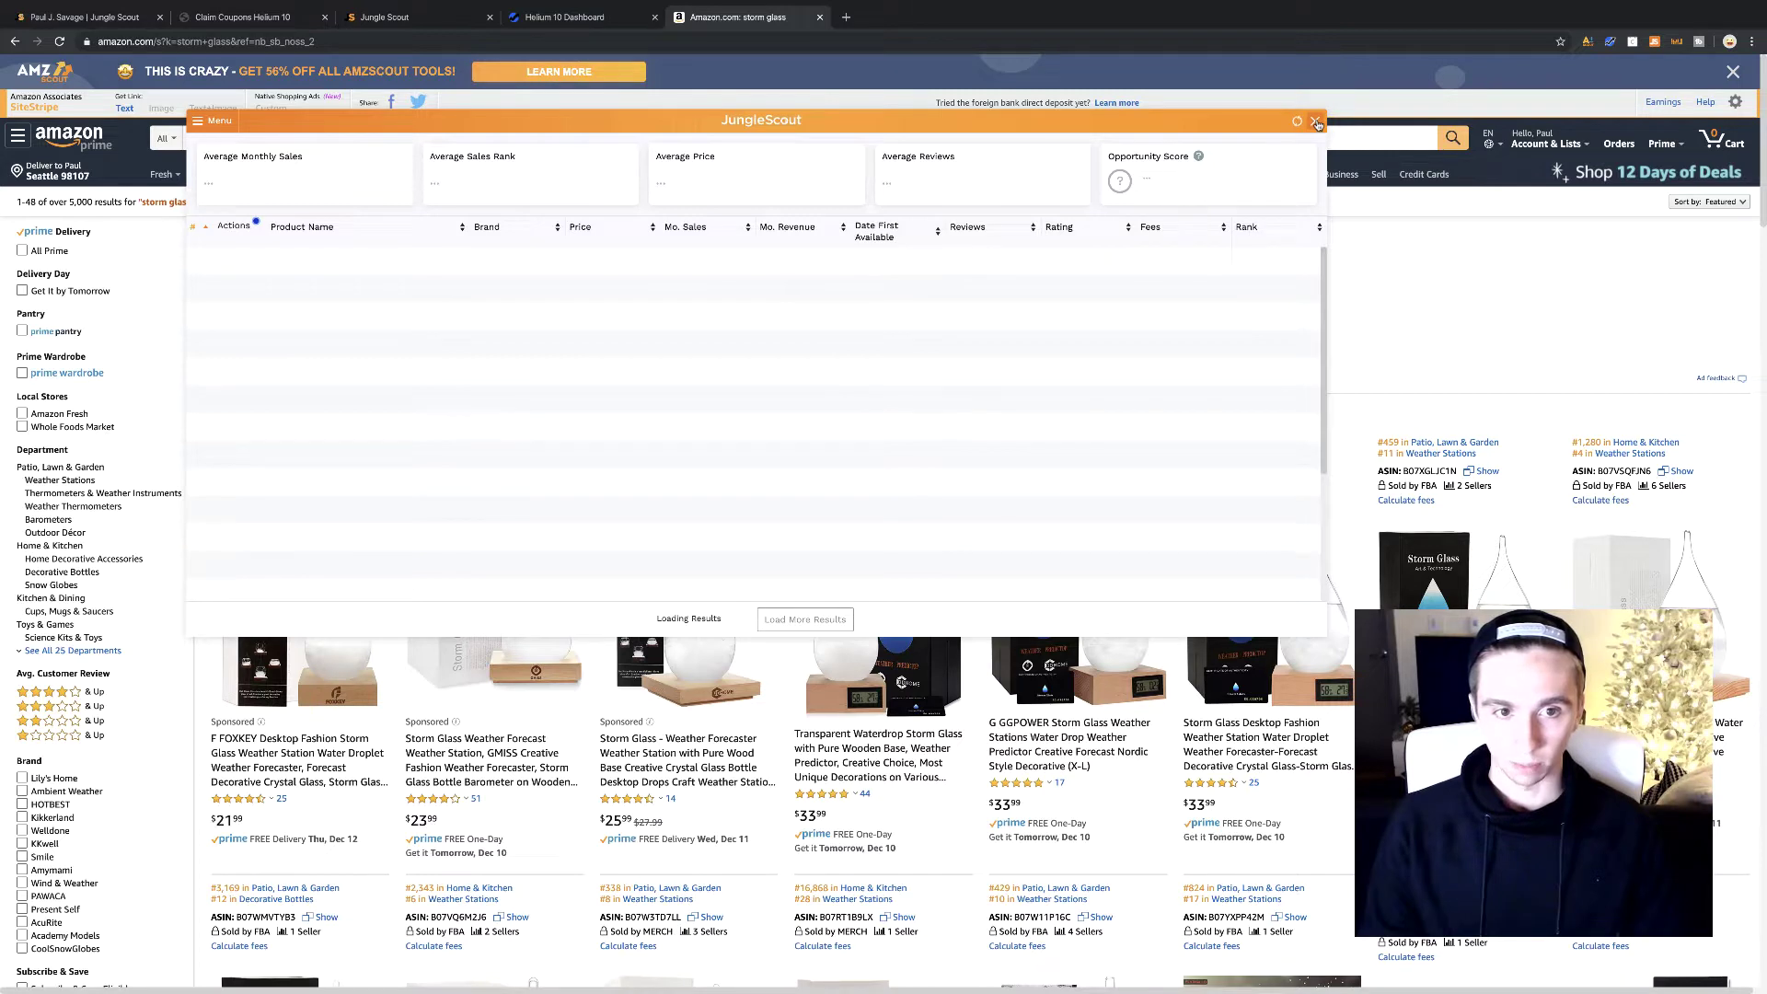
left_click(599, 20)
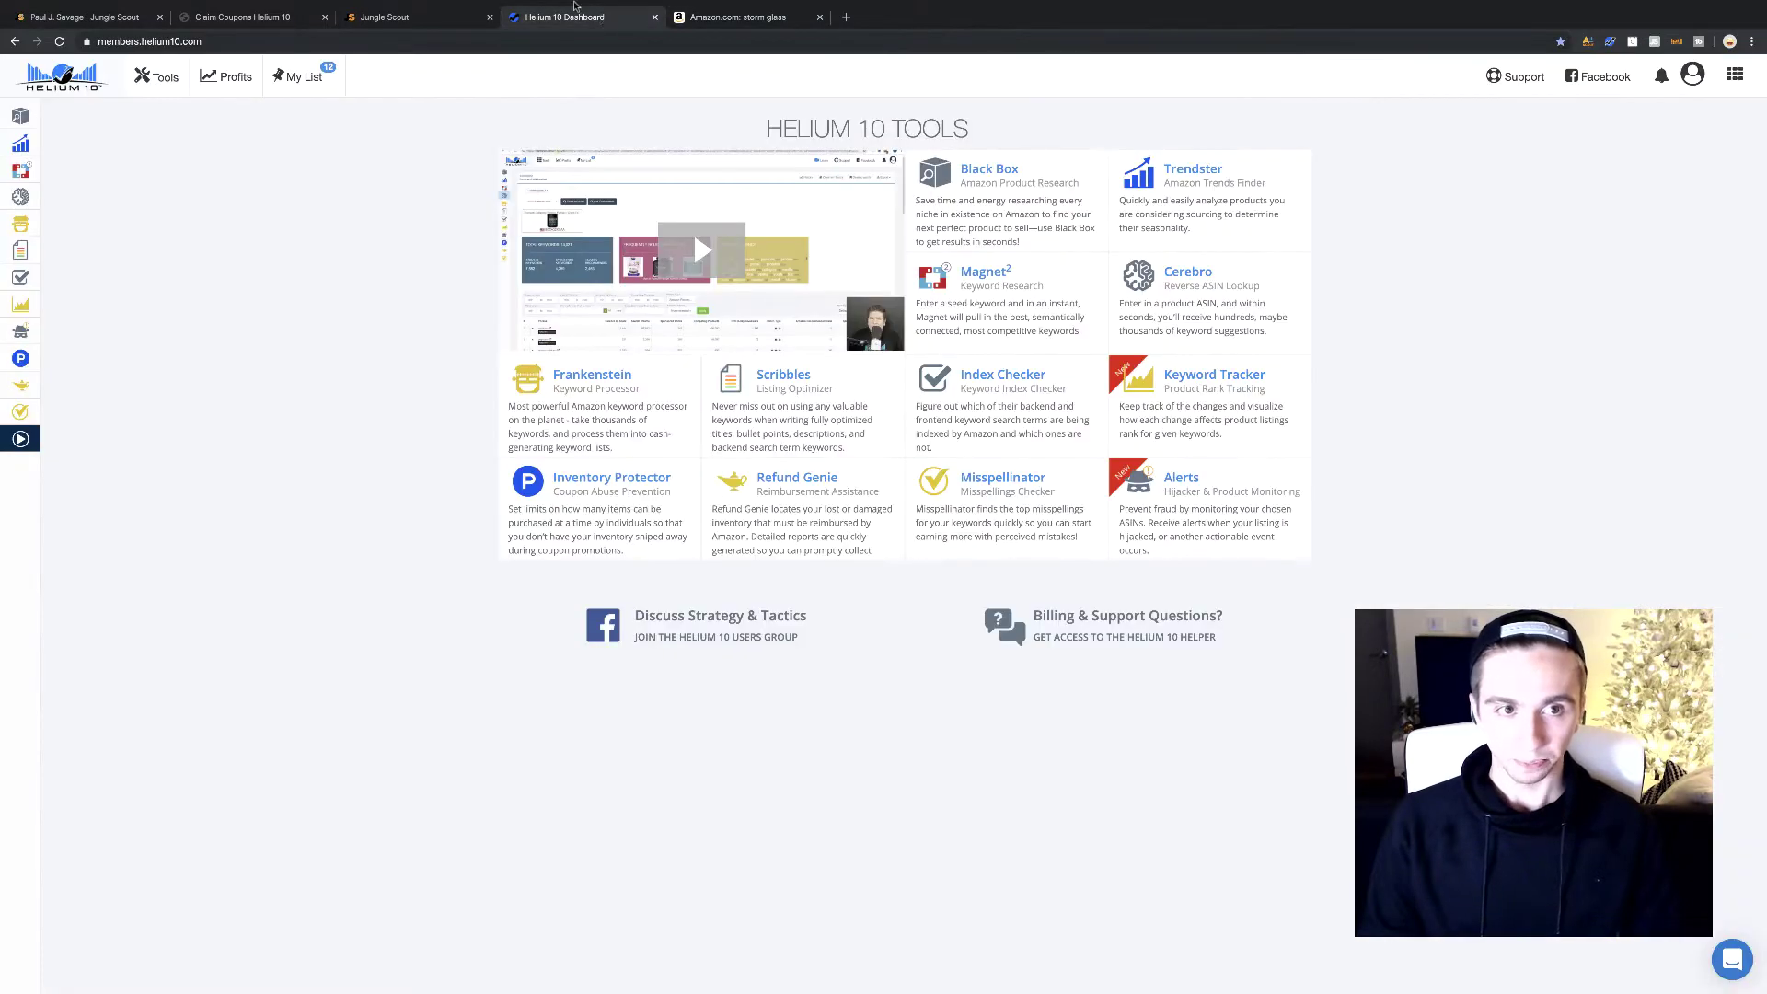
key("ctrl+shift+Tab")
key("ctrl+shift+Tab")
key("ctrl+shift+Tab")
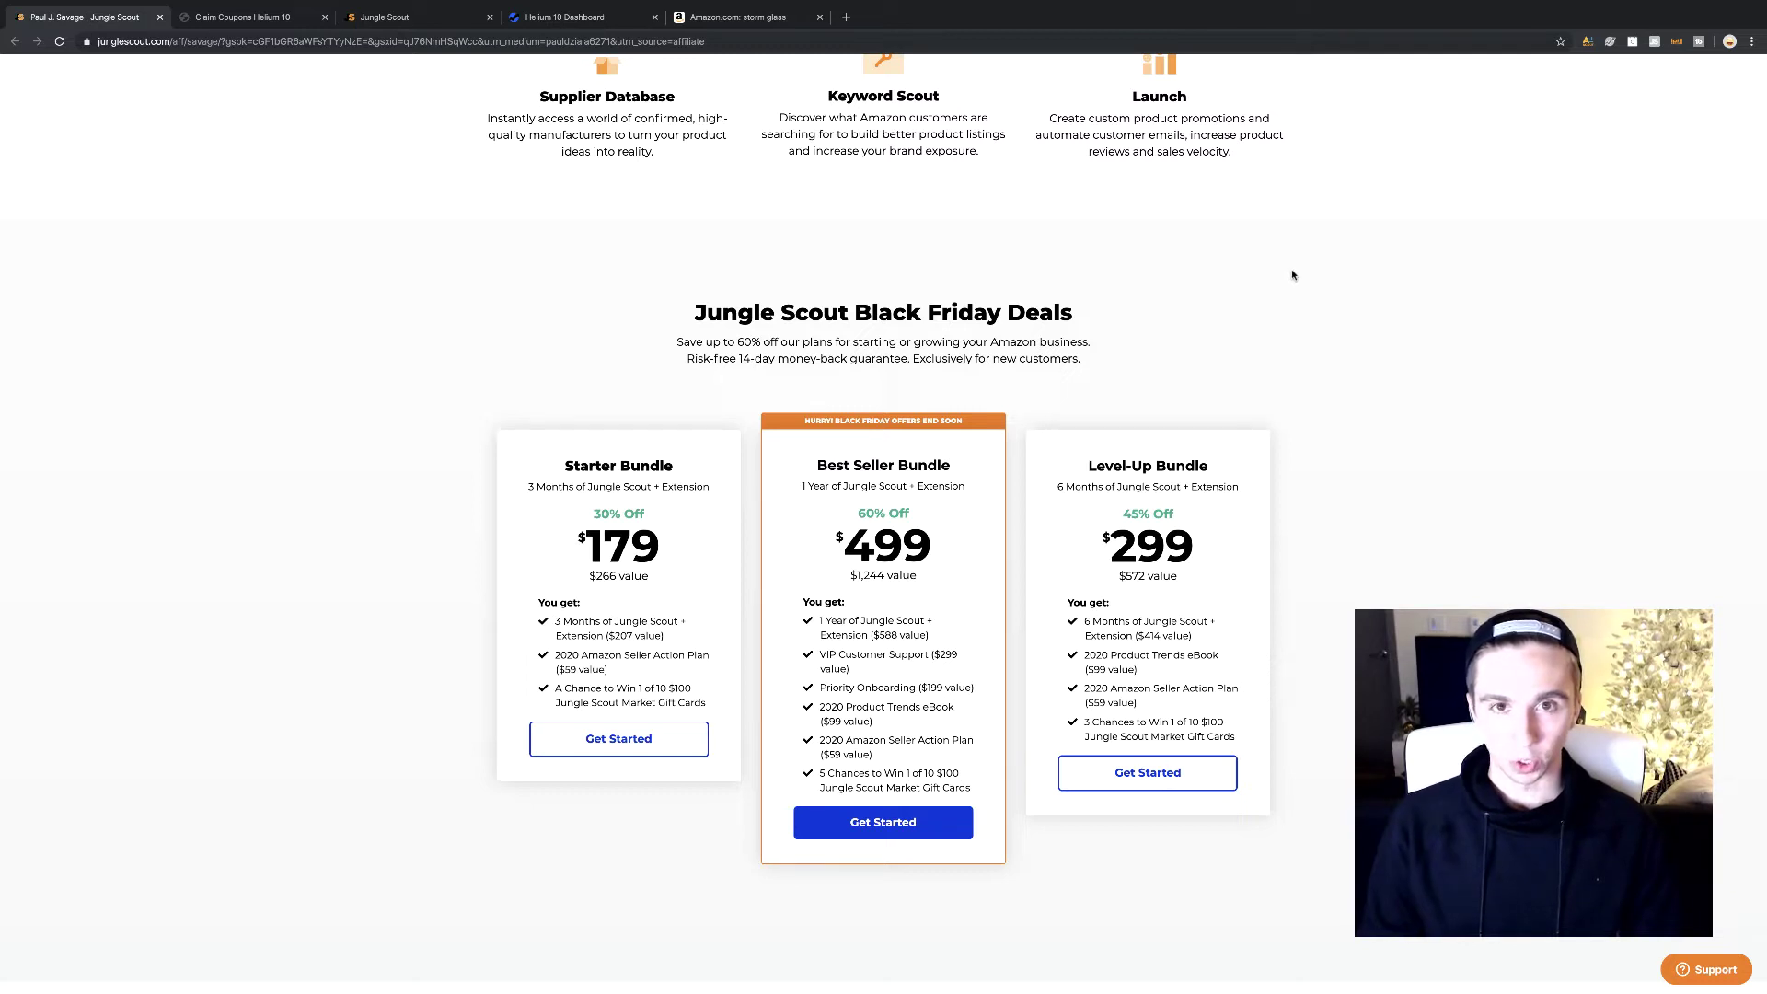
View the Helium 10 coupon page and return to the exclusive offer banner on the Jungle Scout page
left_click(242, 17)
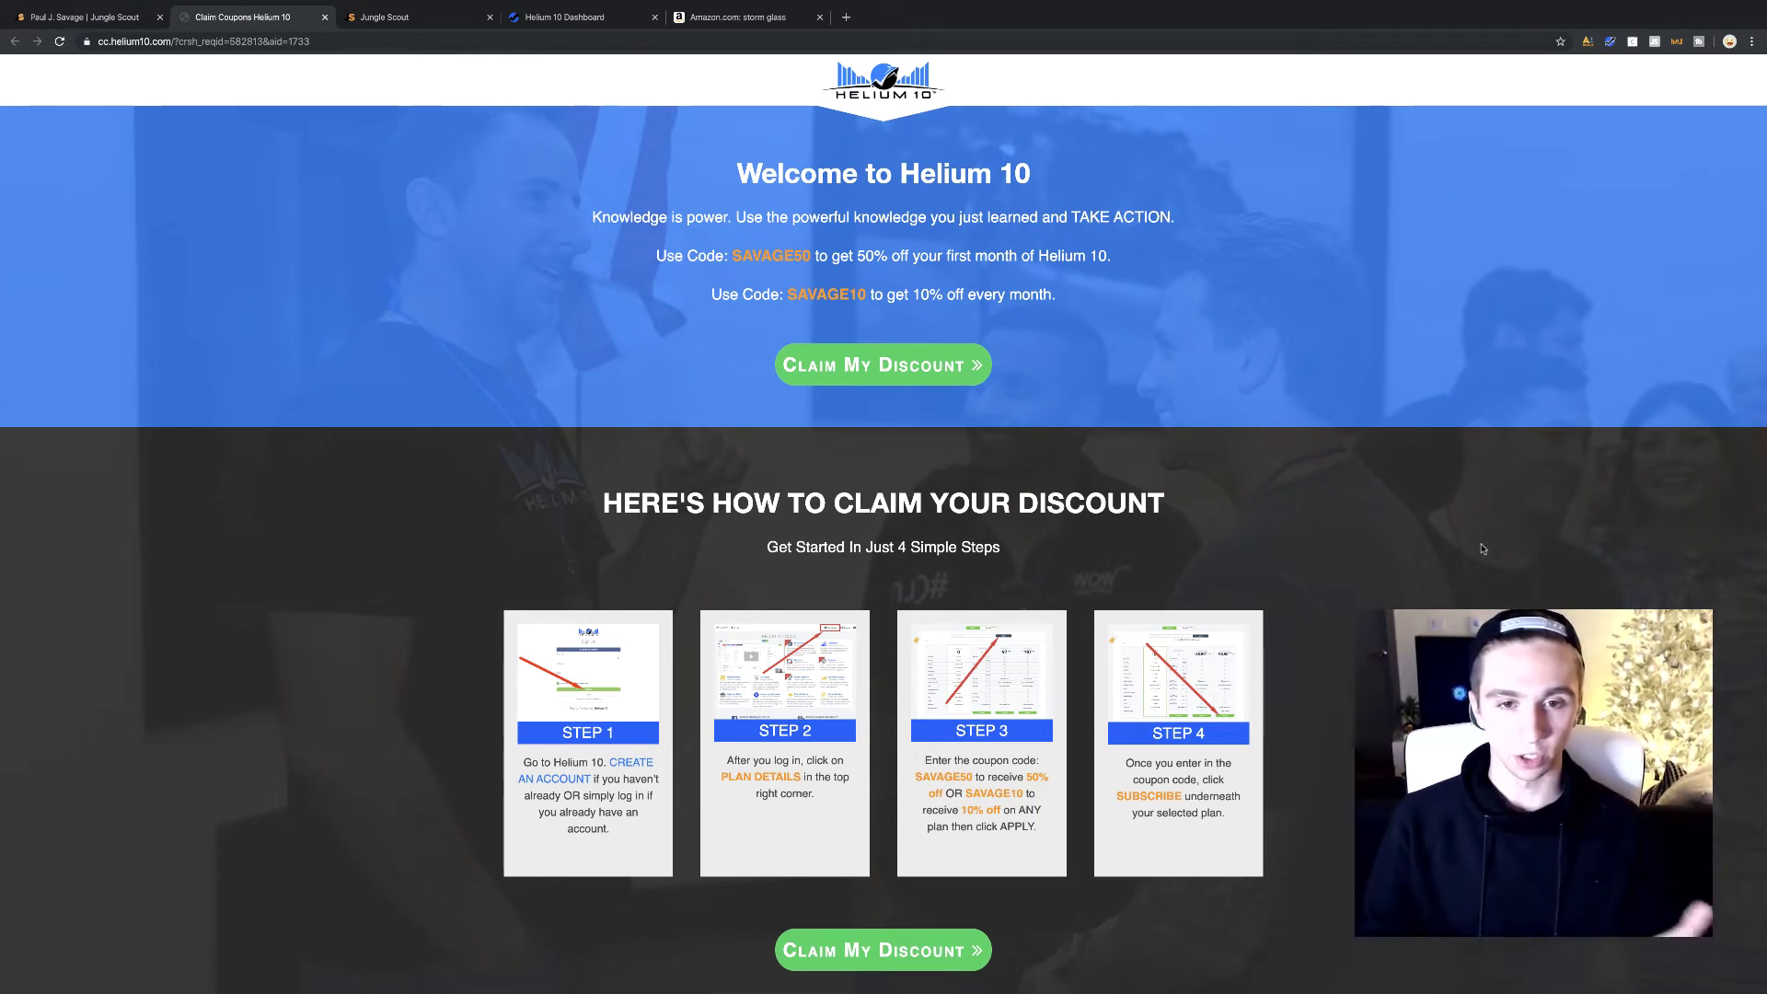
left_click(99, 14)
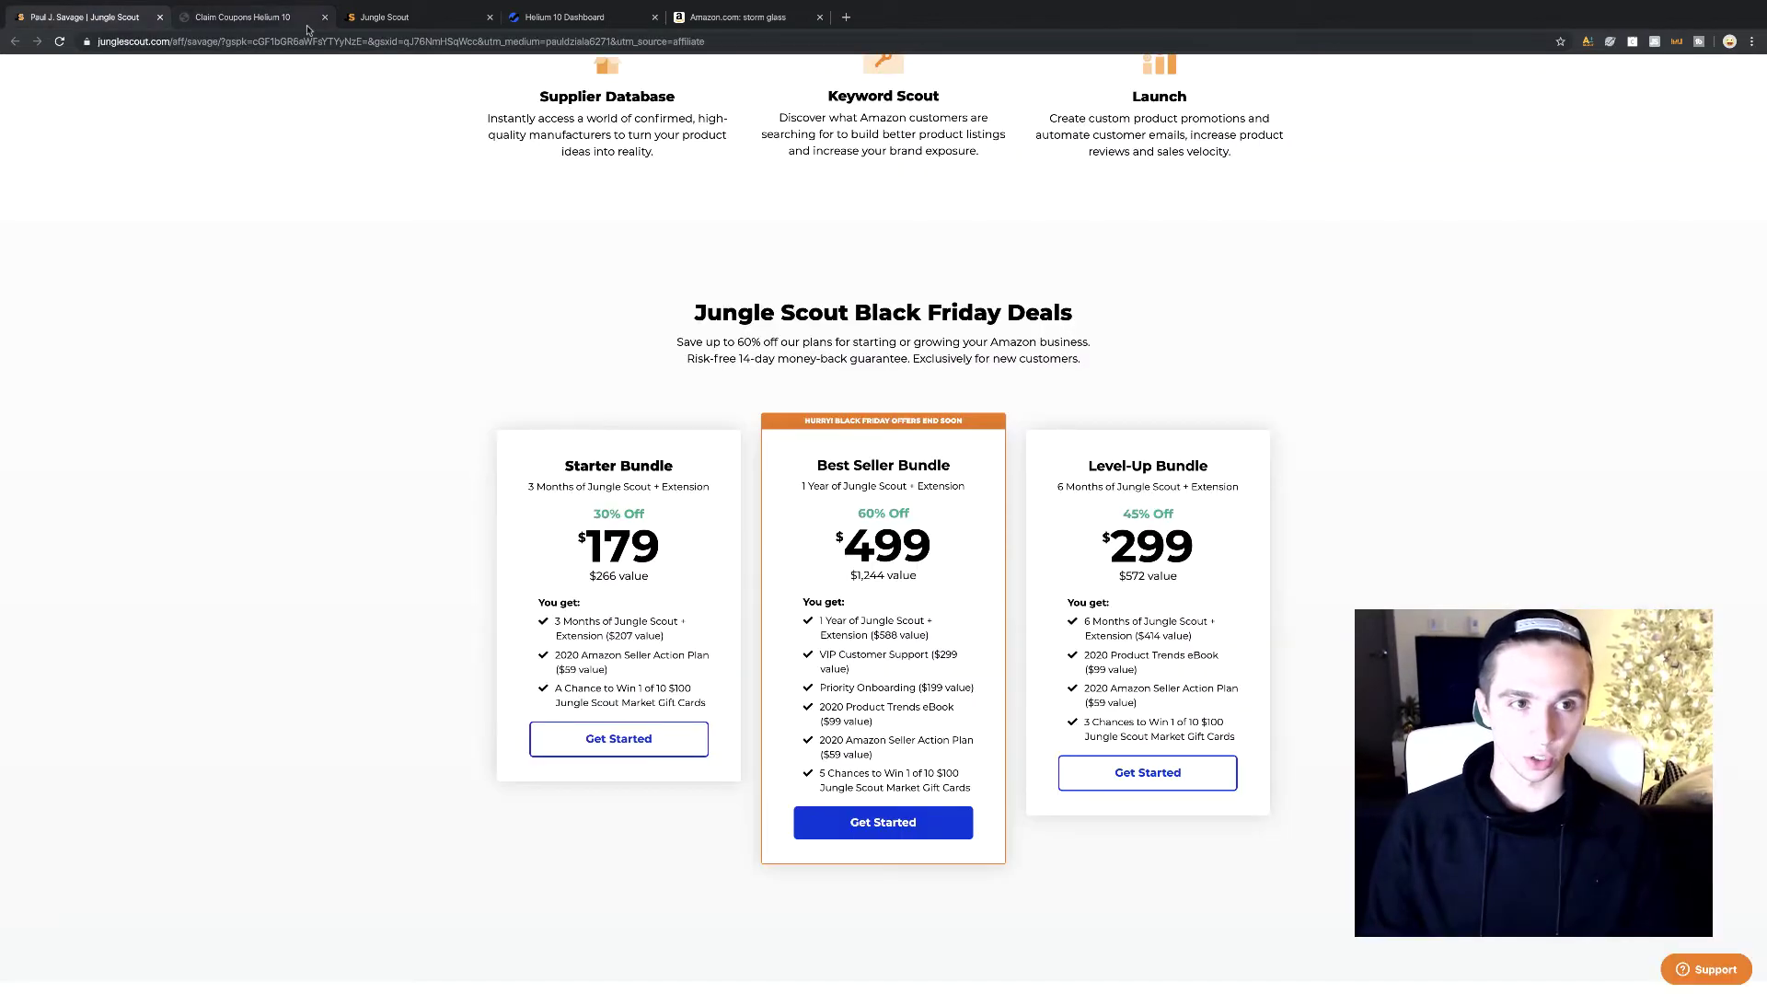
scroll(421, 355, "up", 10)
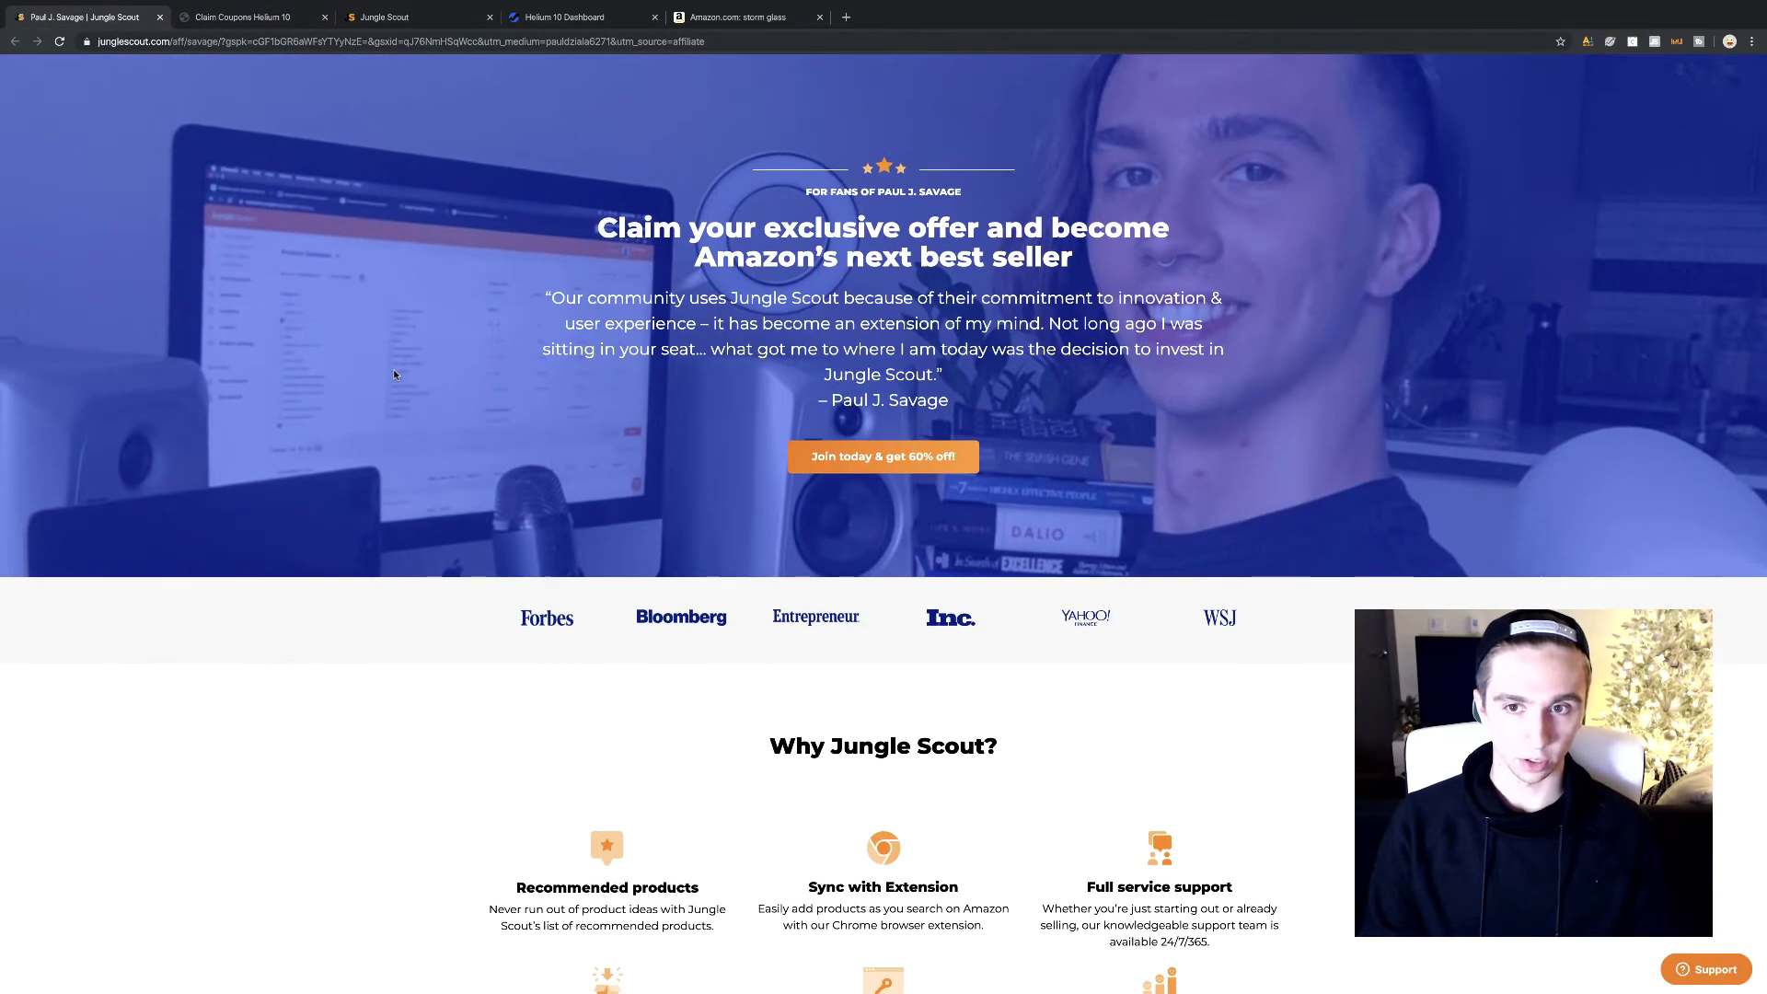
Open the Helium 10 coupon page and examine its monthly and first-month discount codes
left_click(230, 16)
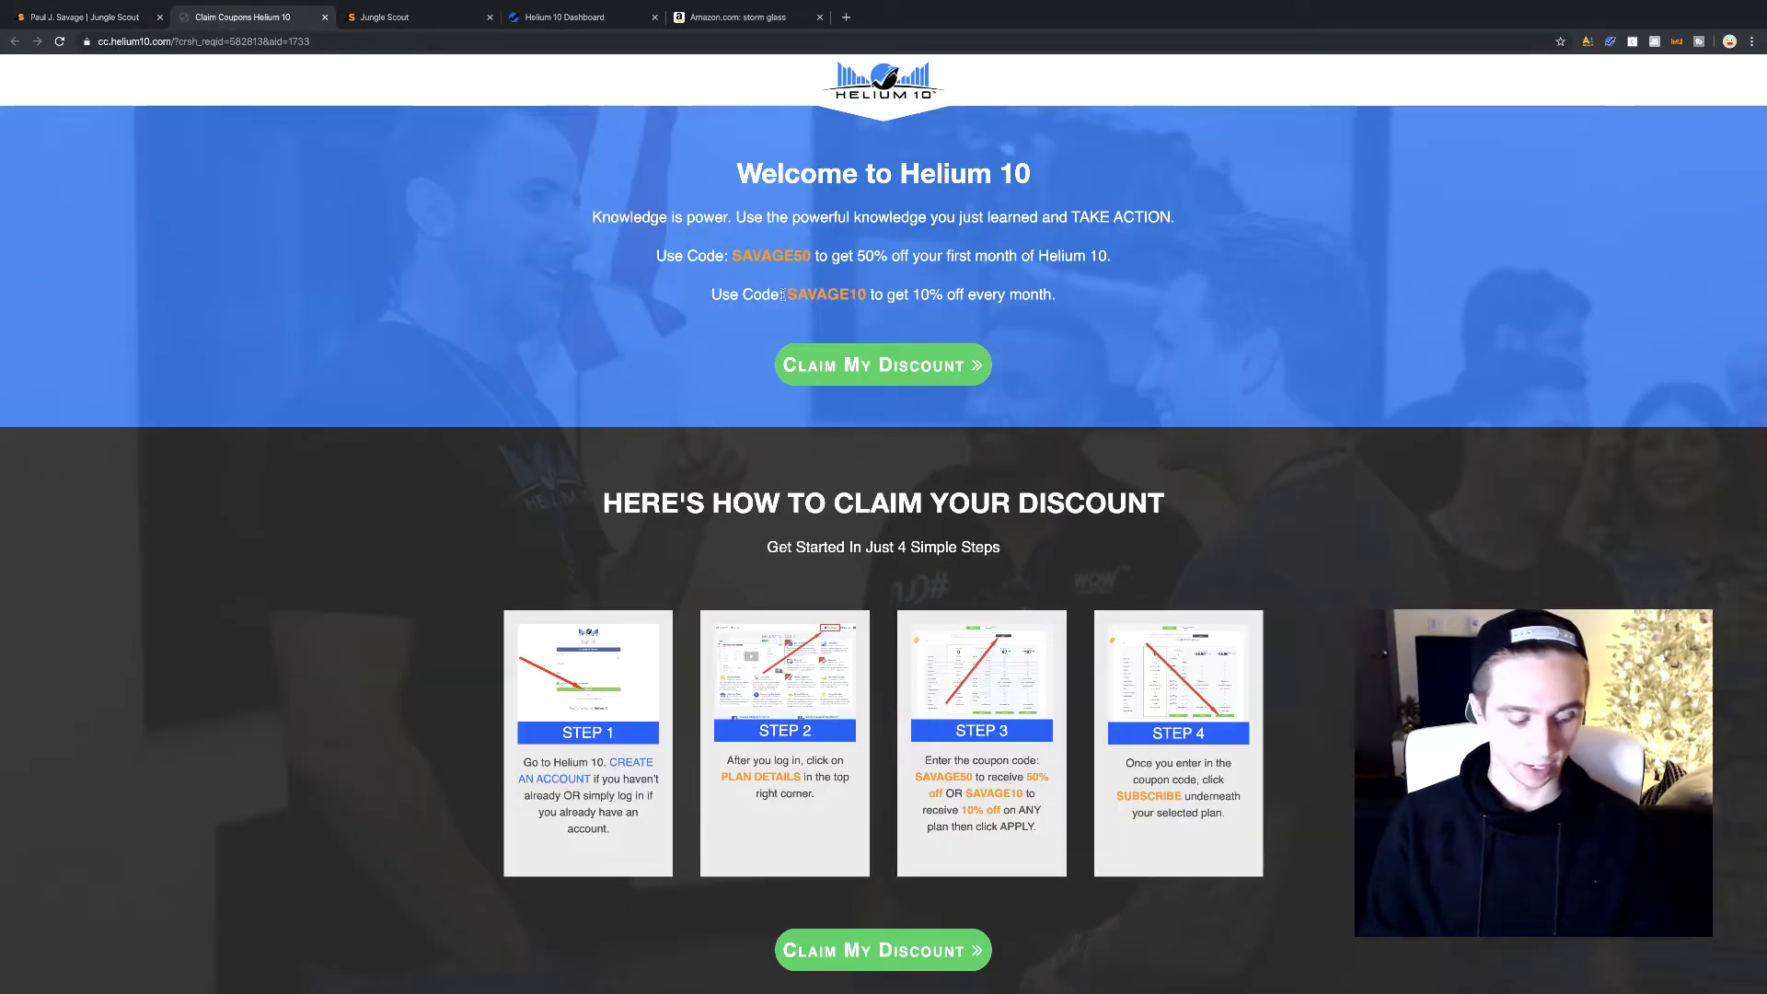
left_click_drag(782, 294, 872, 295)
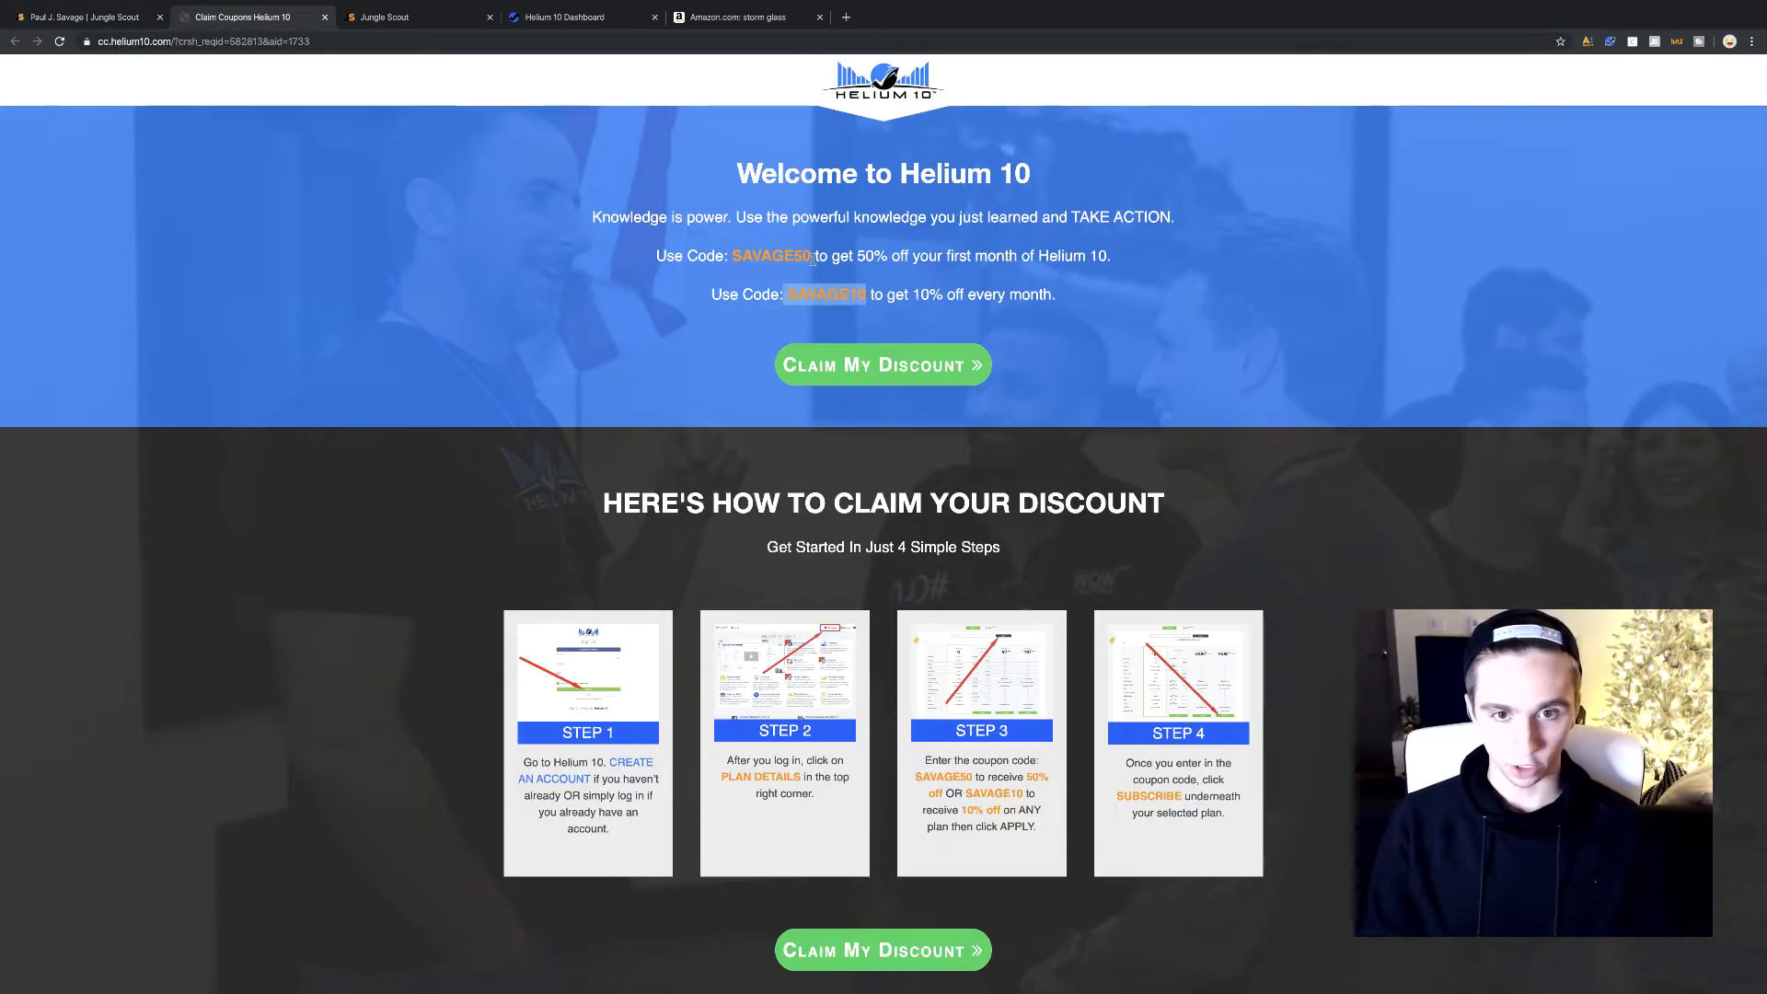
left_click_drag(736, 256, 805, 261)
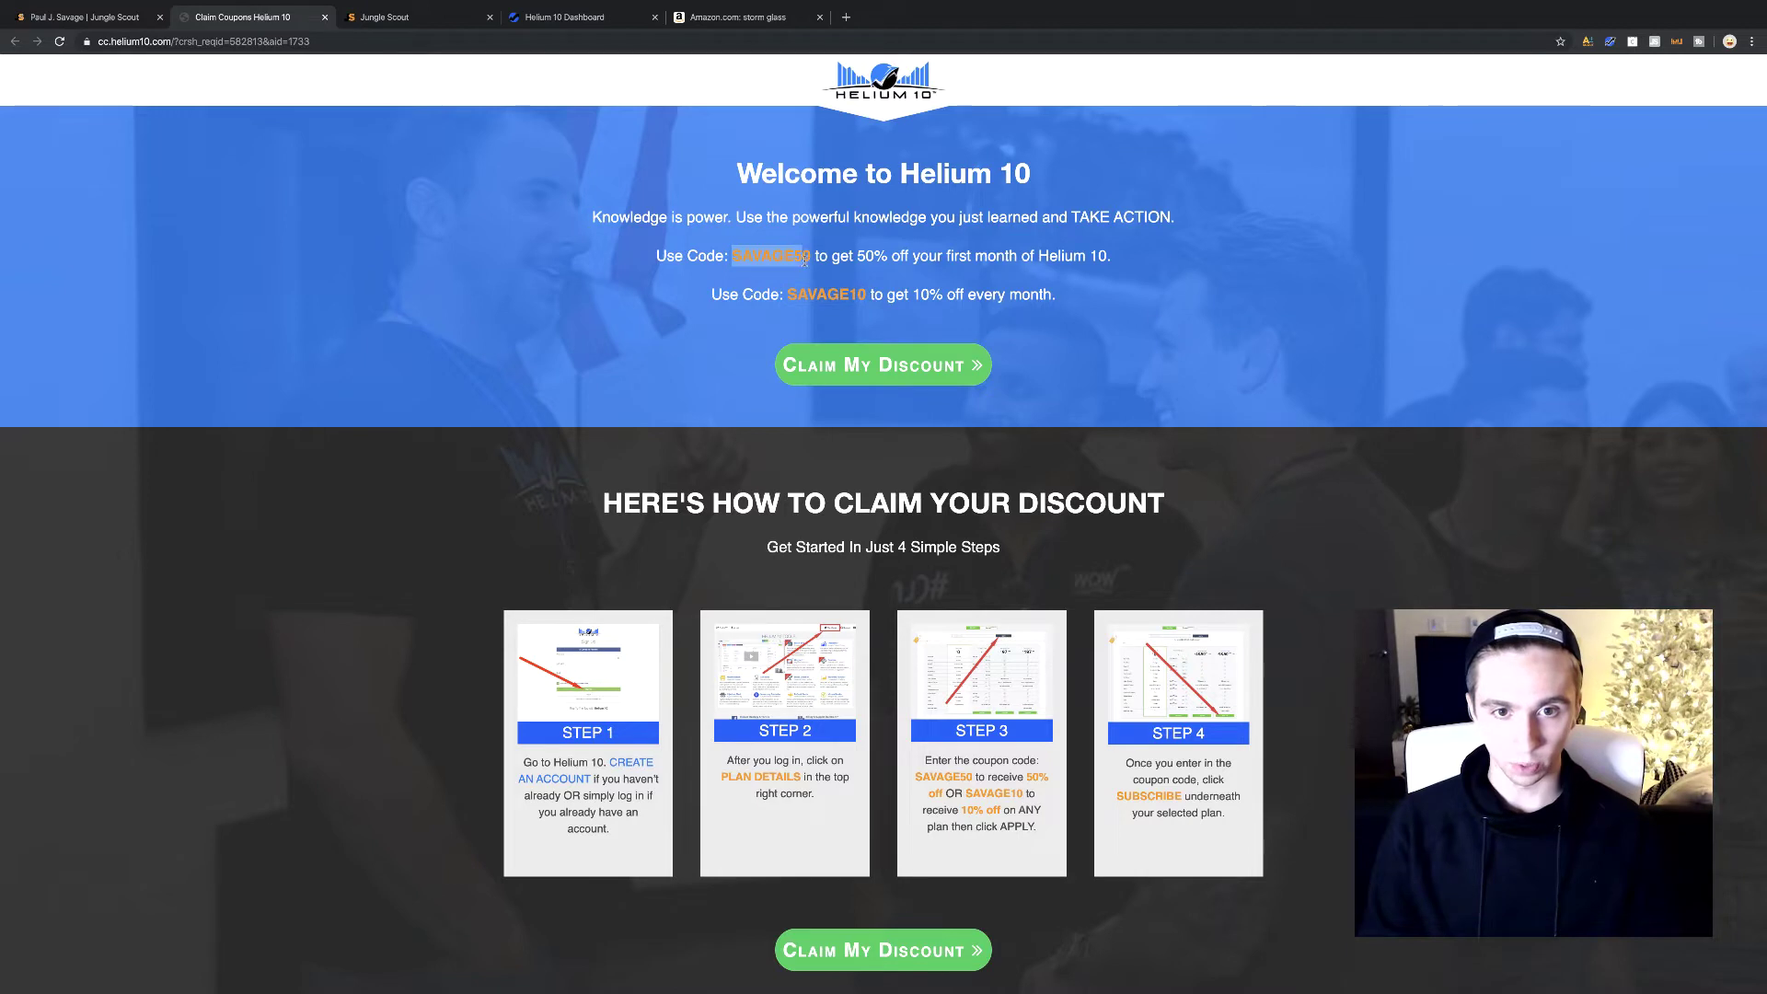
left_click(1257, 483)
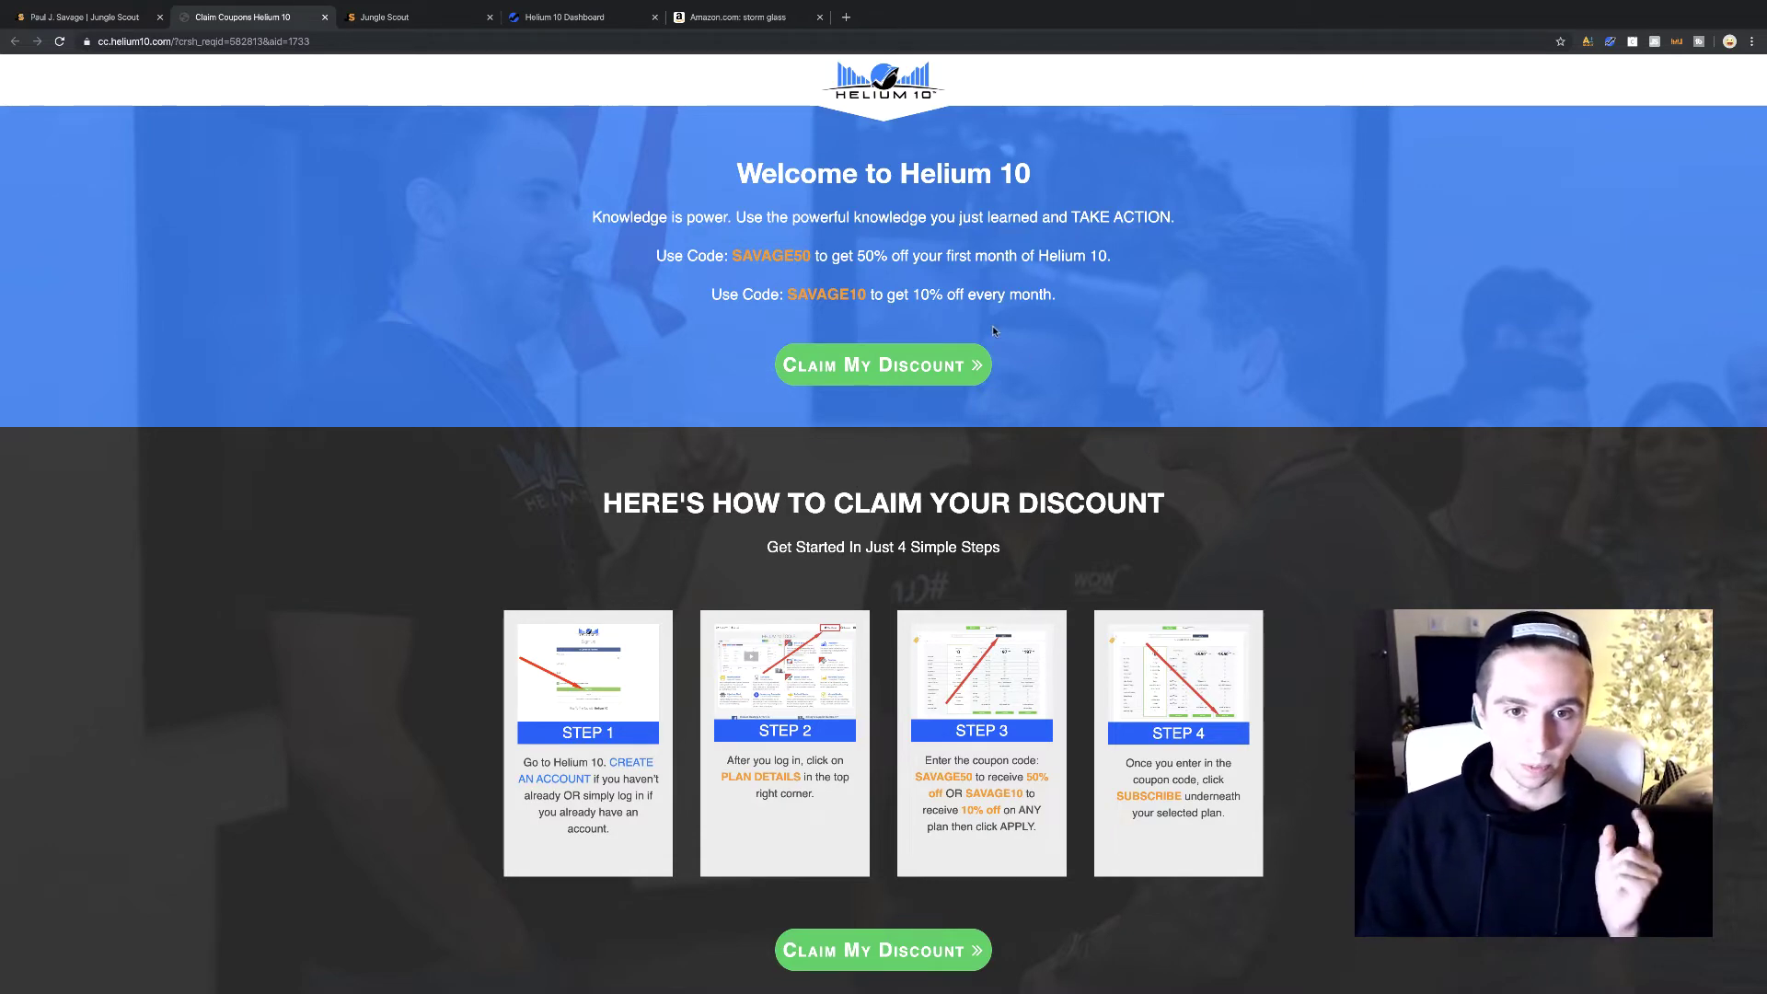
Read the four steps for claiming the Helium 10 discount and return to the codes
scroll(992, 357, "down", 3)
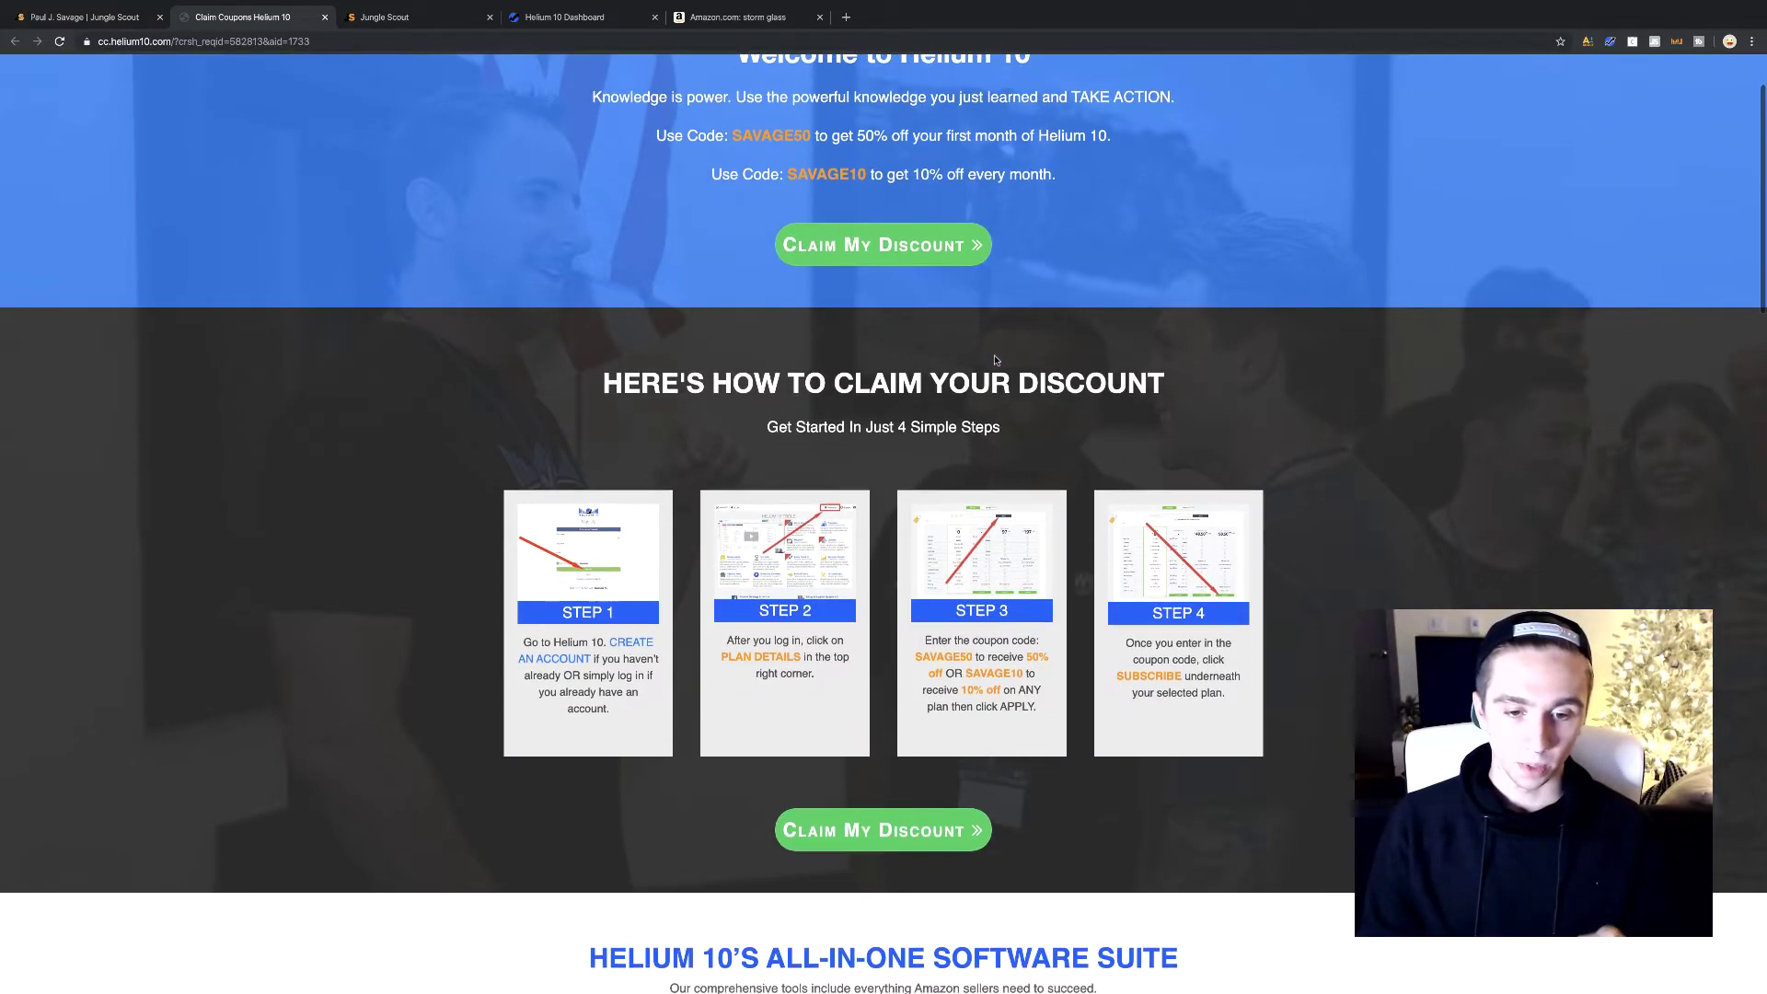
scroll(994, 361, "down", 2)
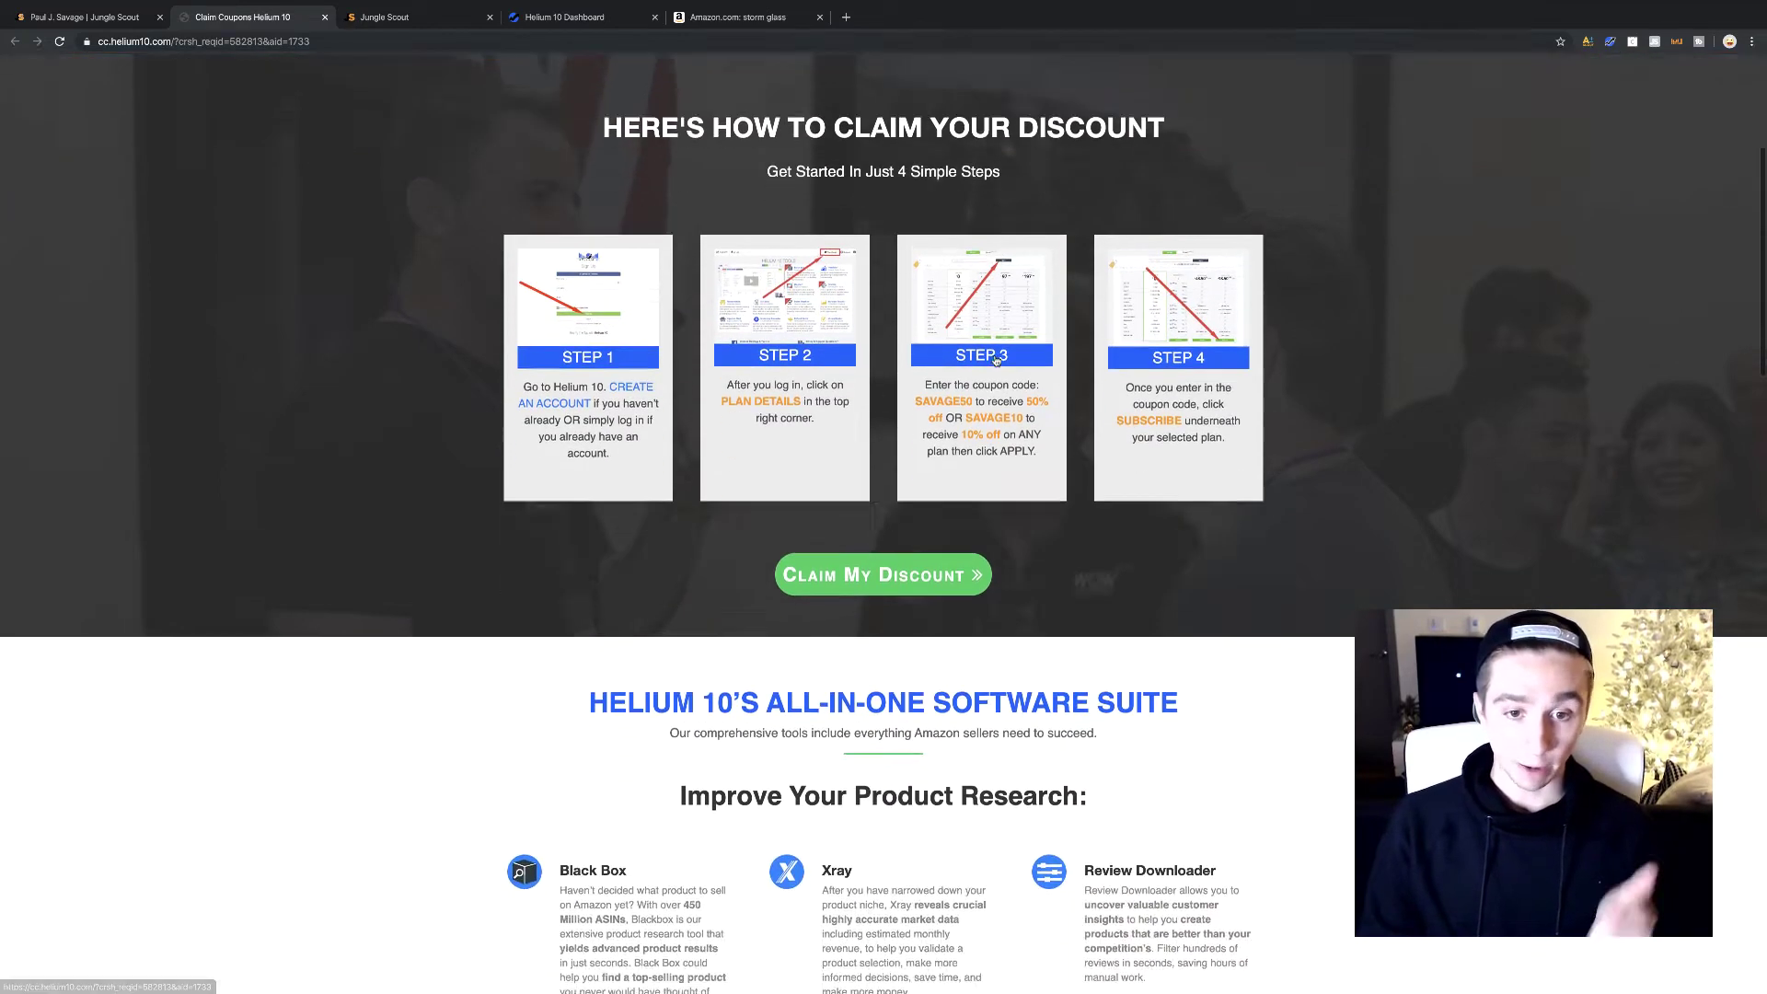
scroll(994, 360, "up", 5)
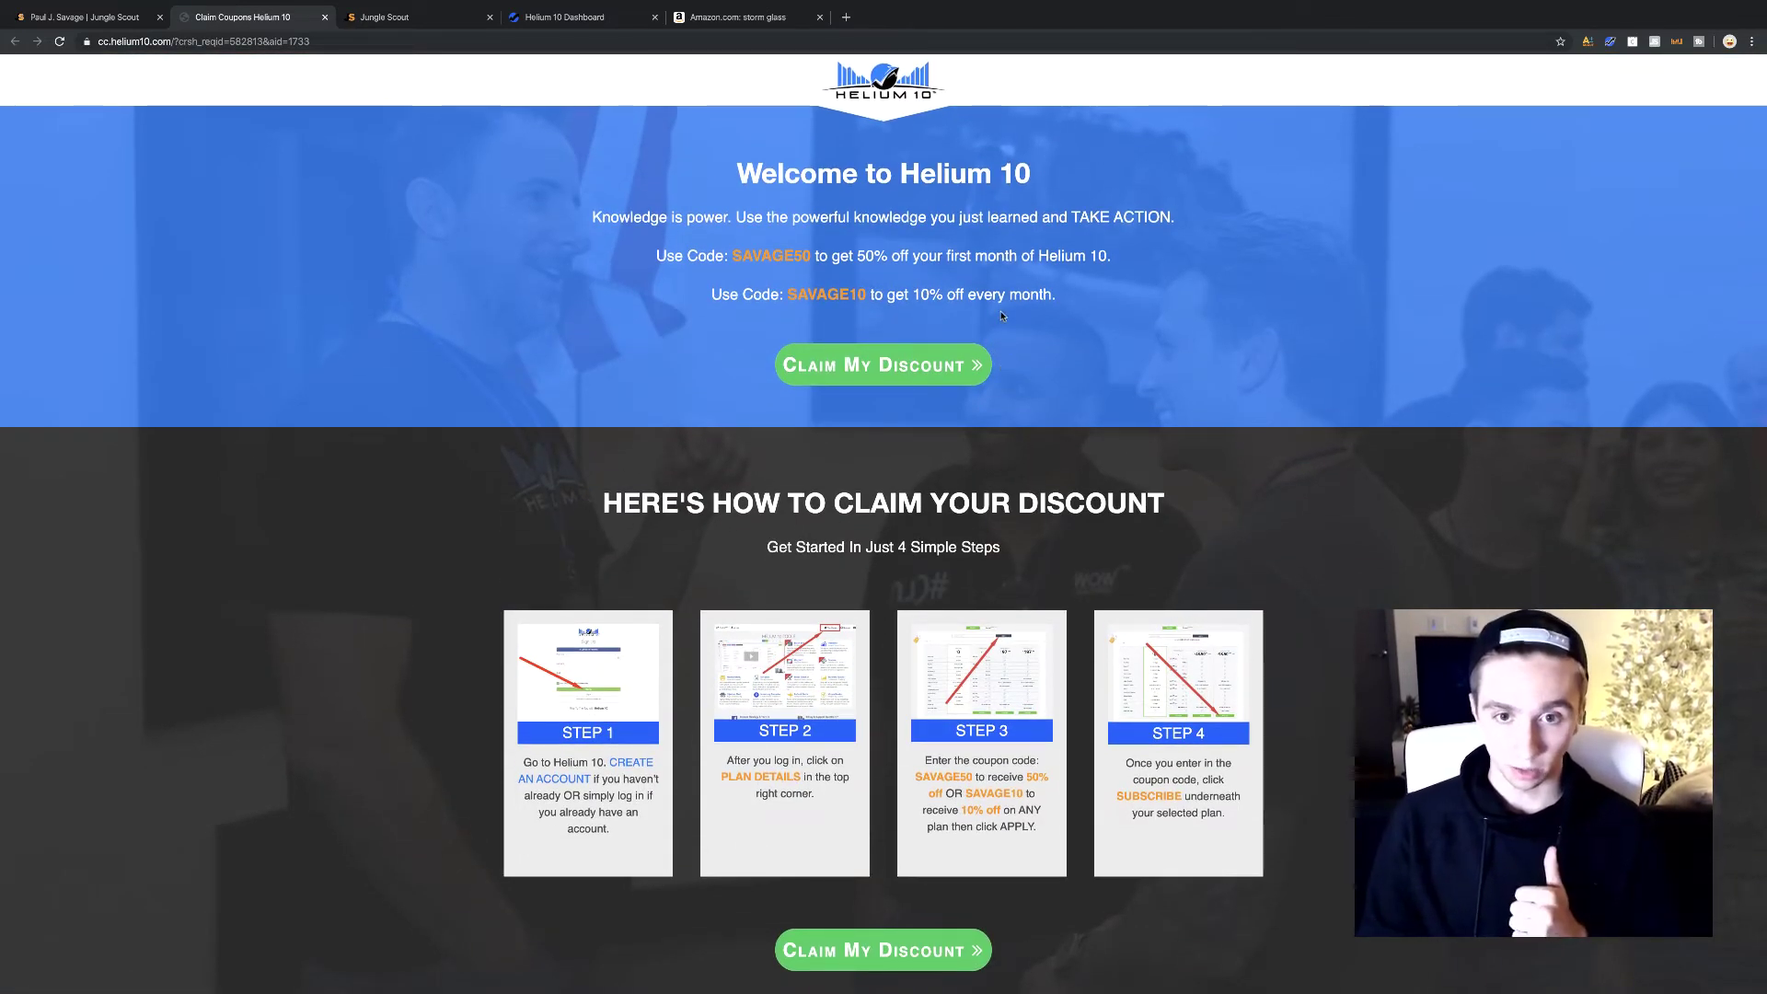
Compare the terms of the every-month discount code with those of the first-month code
left_click_drag(788, 295, 866, 295)
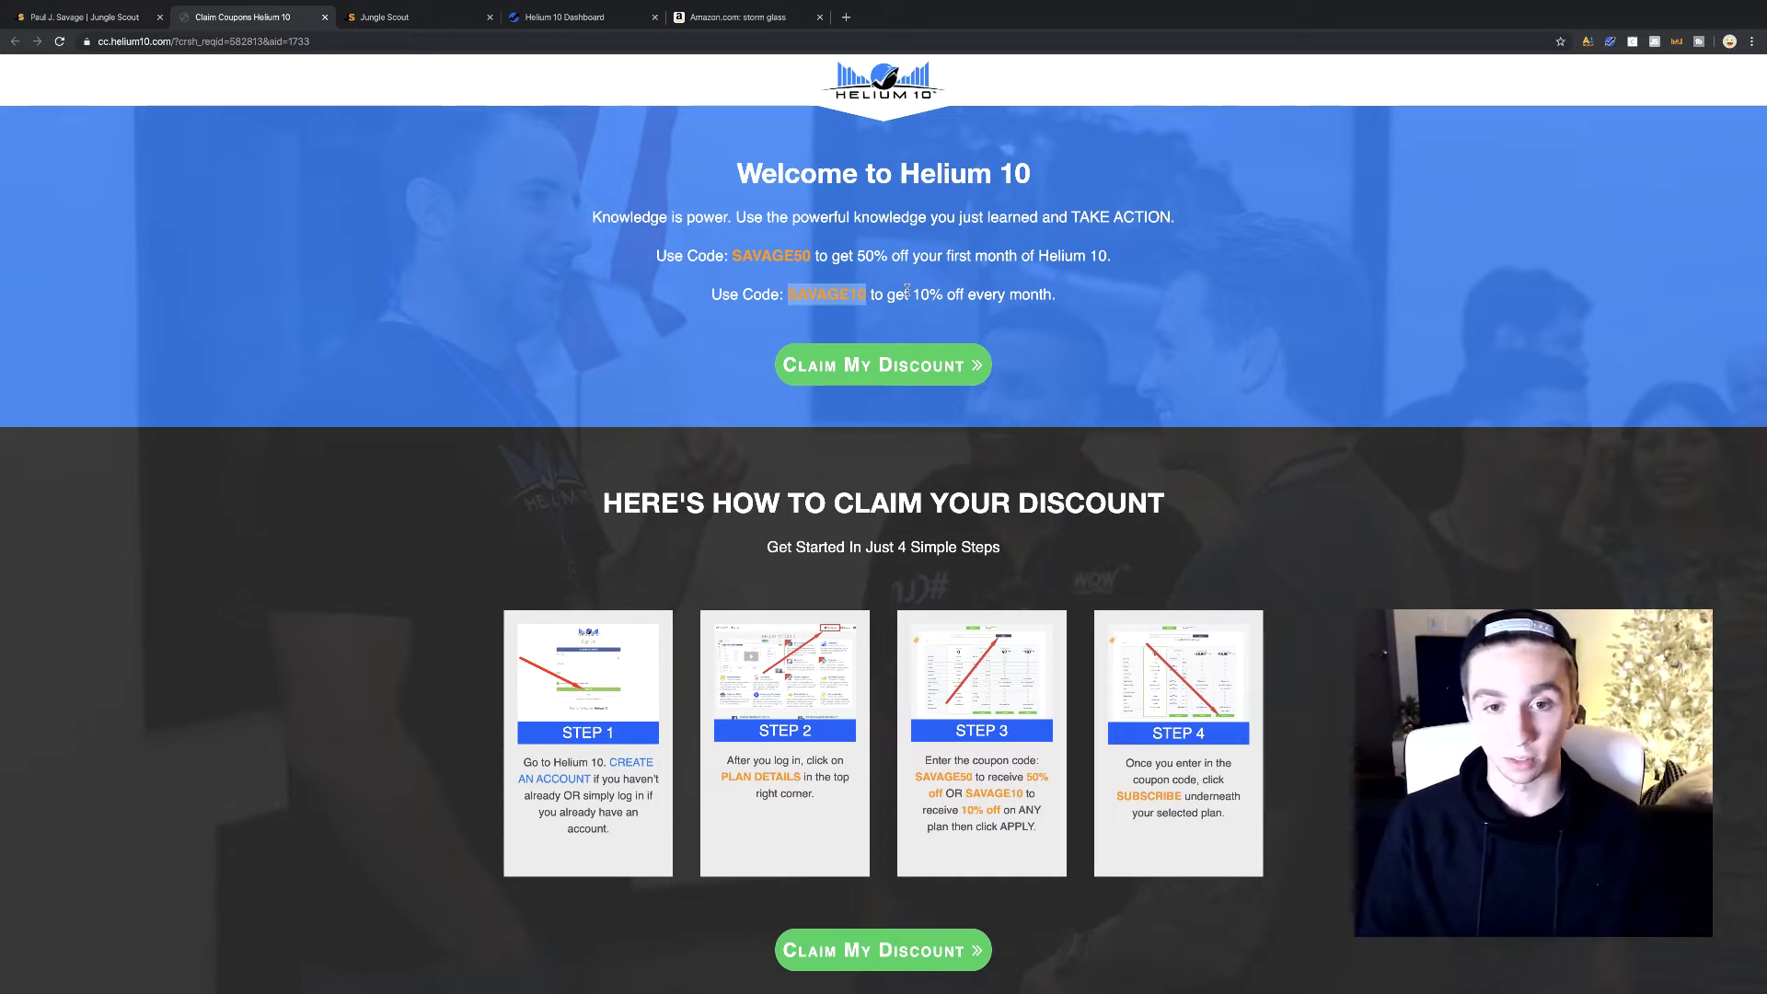
left_click_drag(971, 296, 1062, 296)
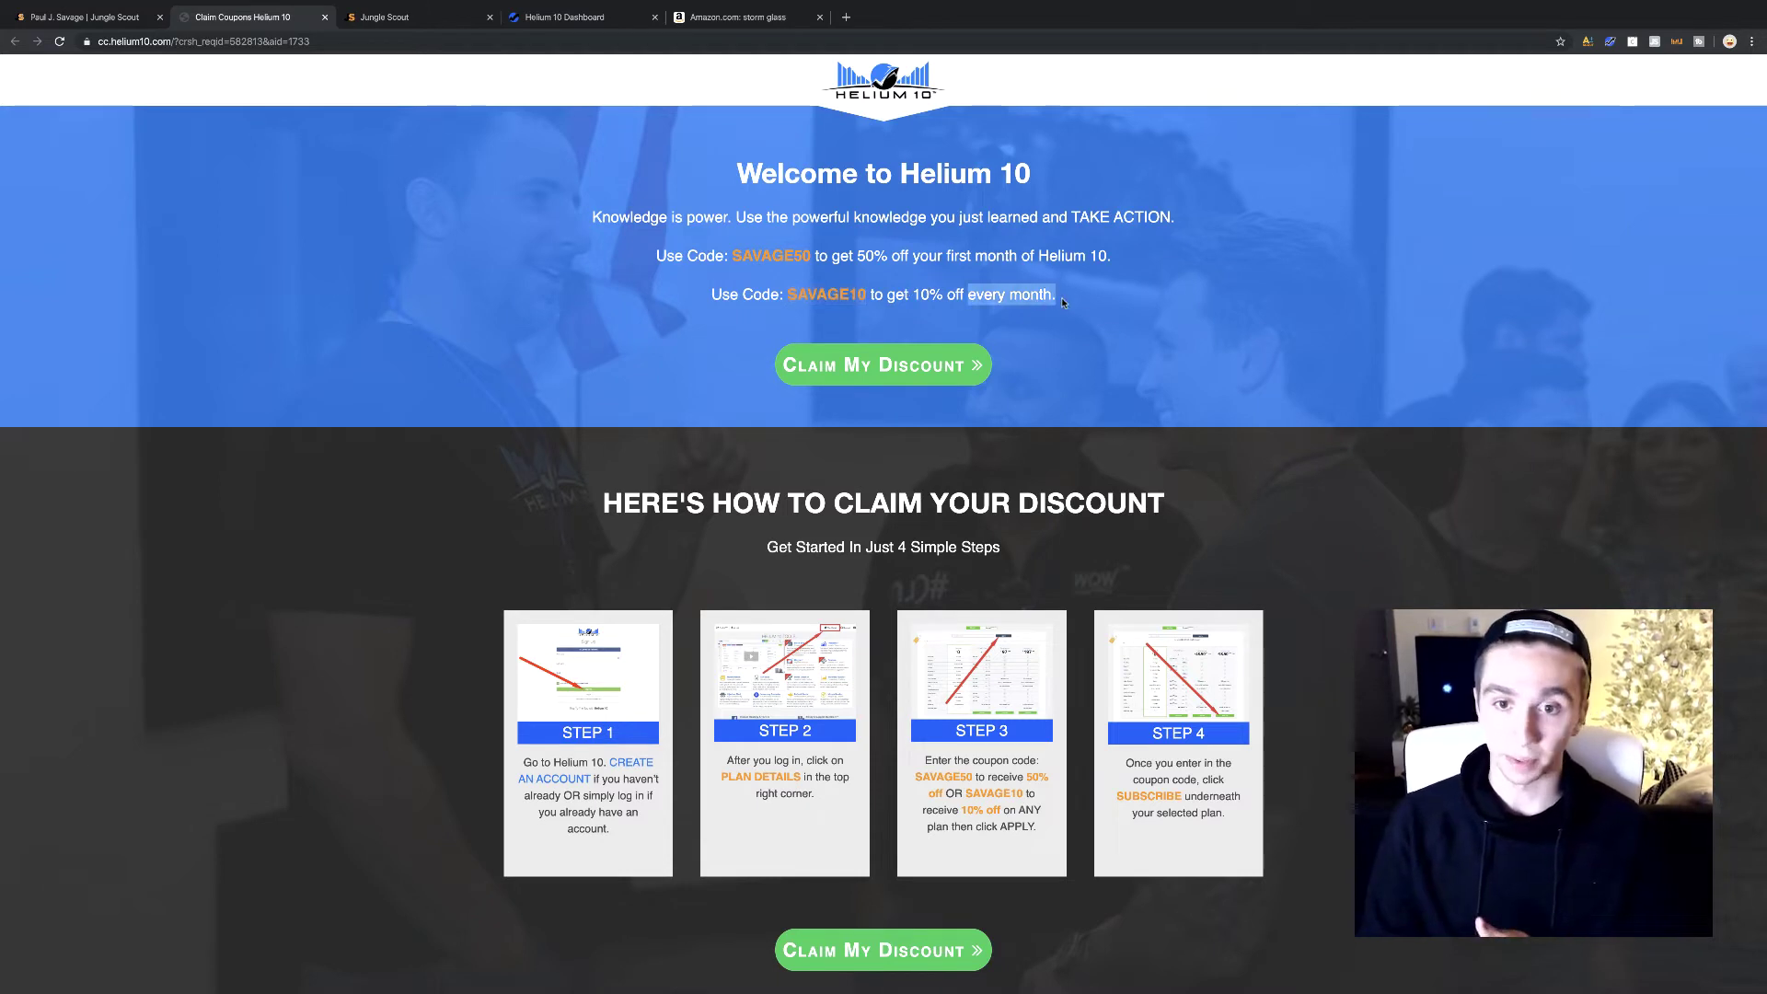
left_click(1063, 296)
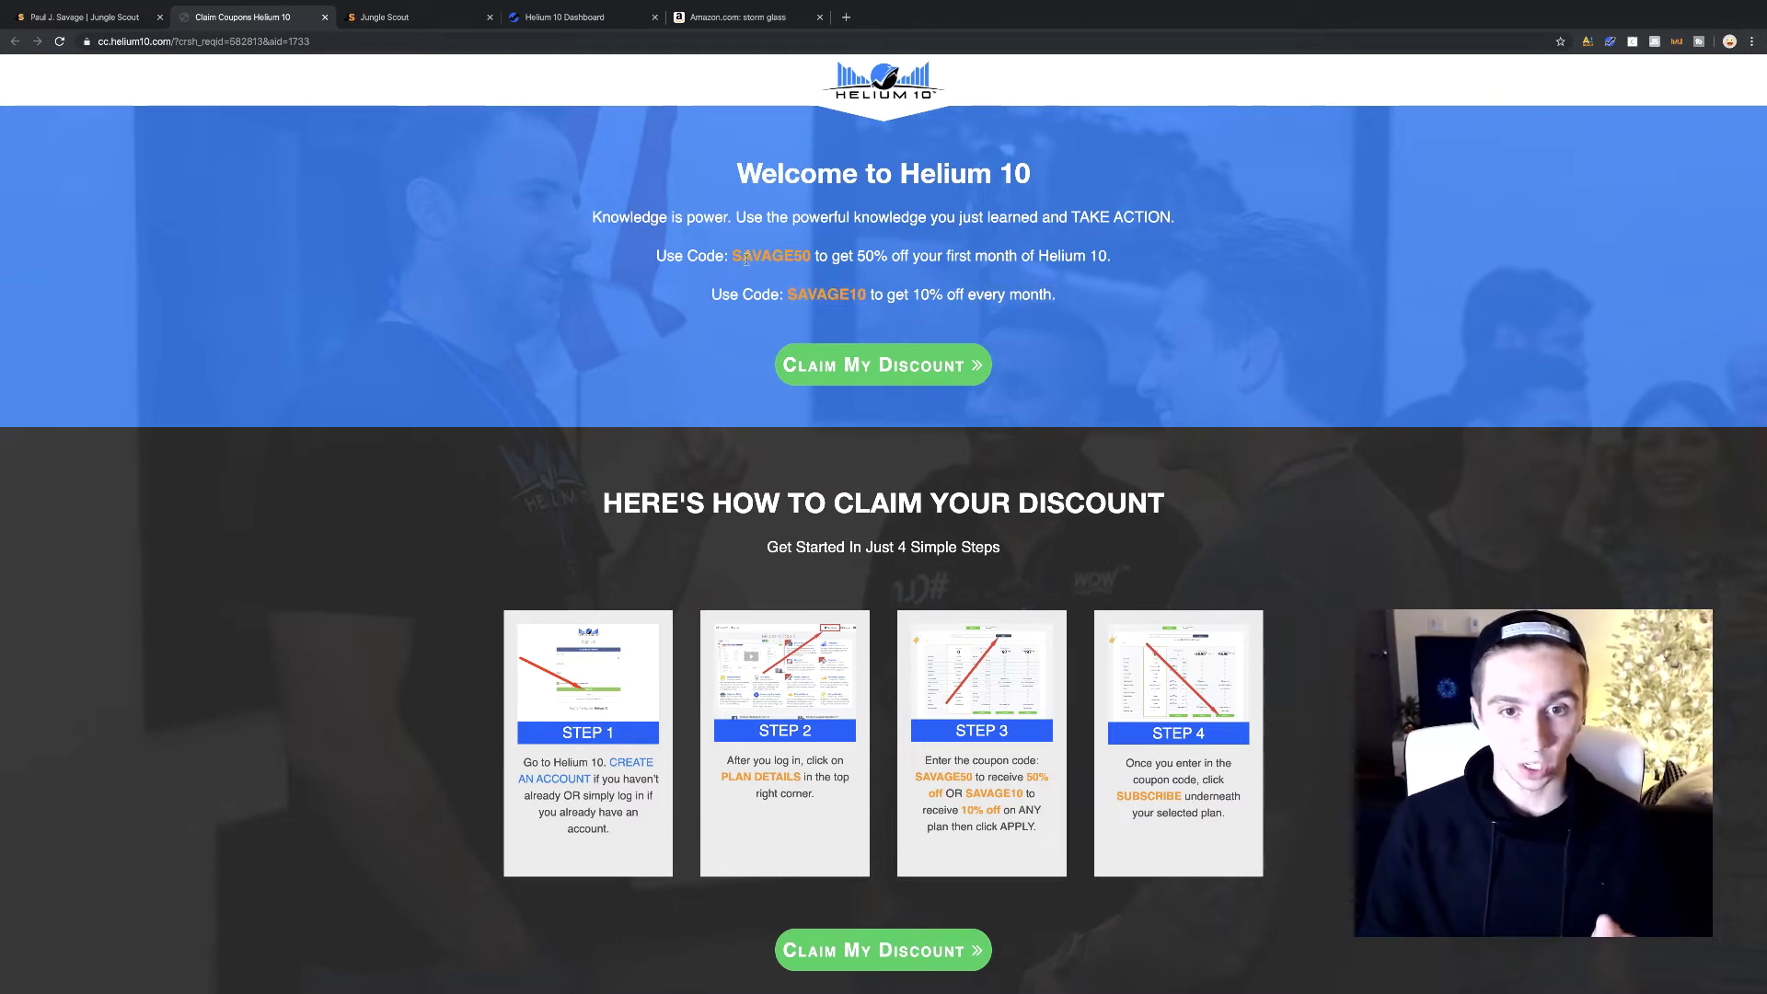
left_click_drag(734, 257, 1175, 253)
left_click(1173, 258)
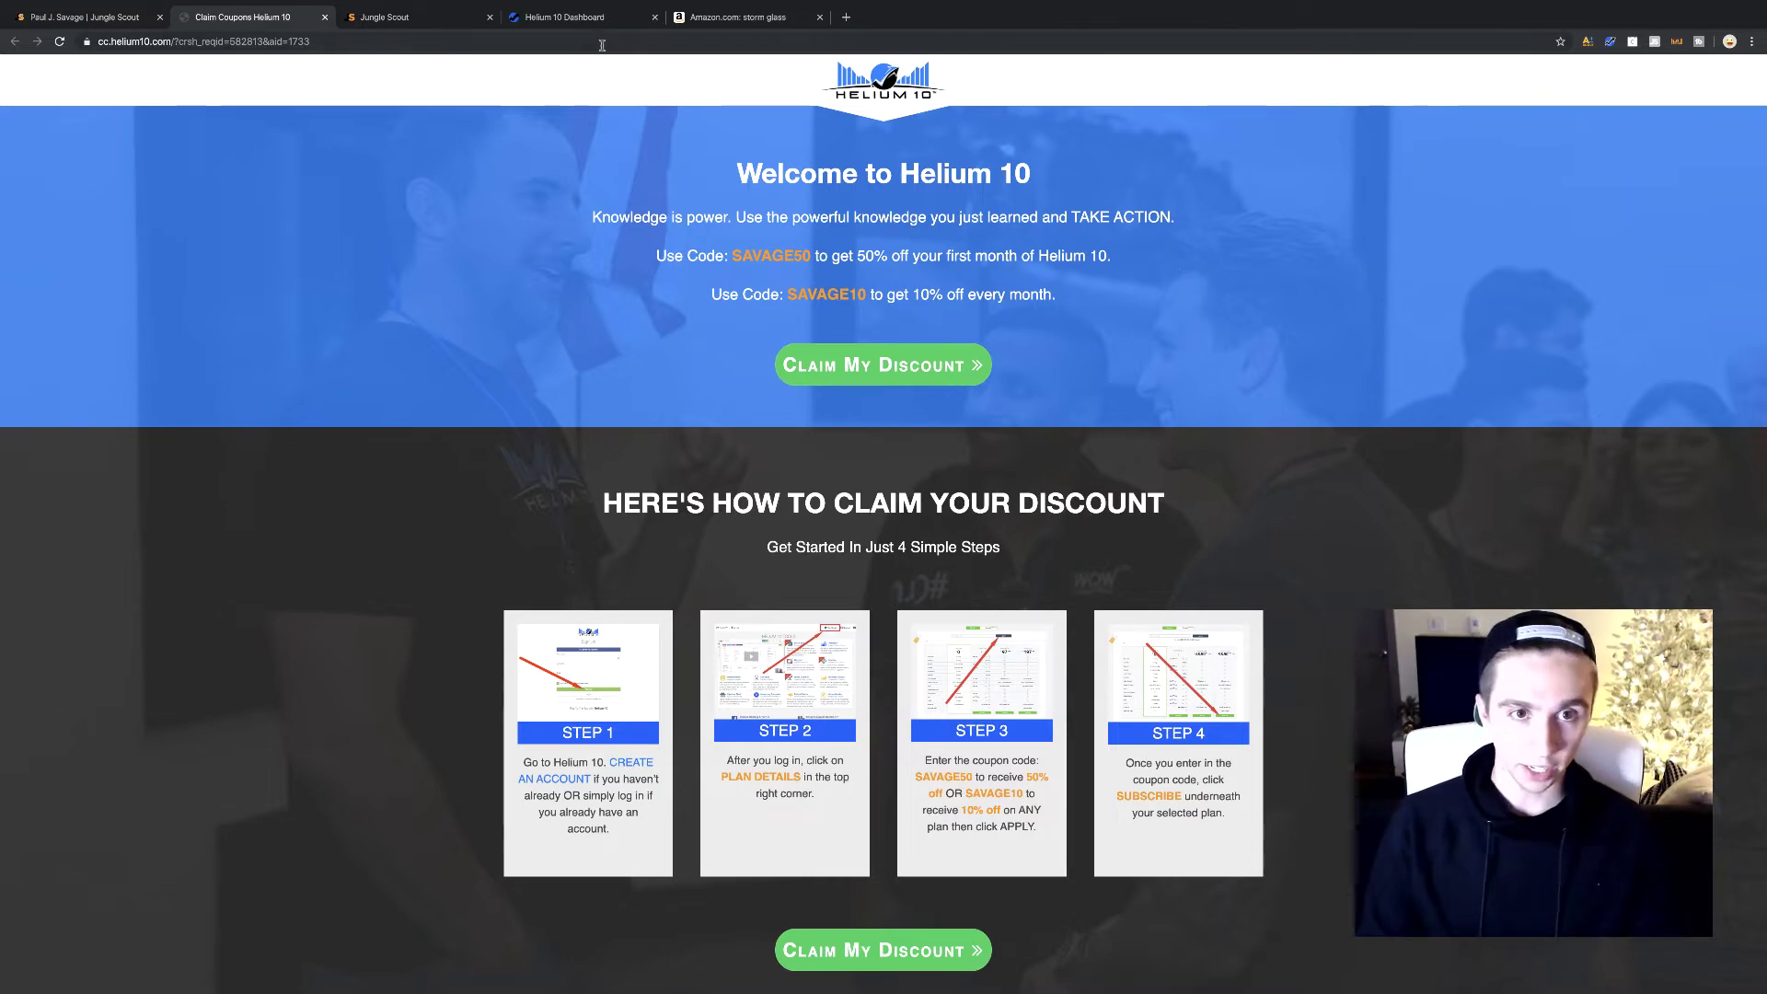
View the tools under Keywords and Launch in Jungle Scout, and switch to the Helium 10 dashboard to compare its tools
left_click(563, 17)
left_click(387, 18)
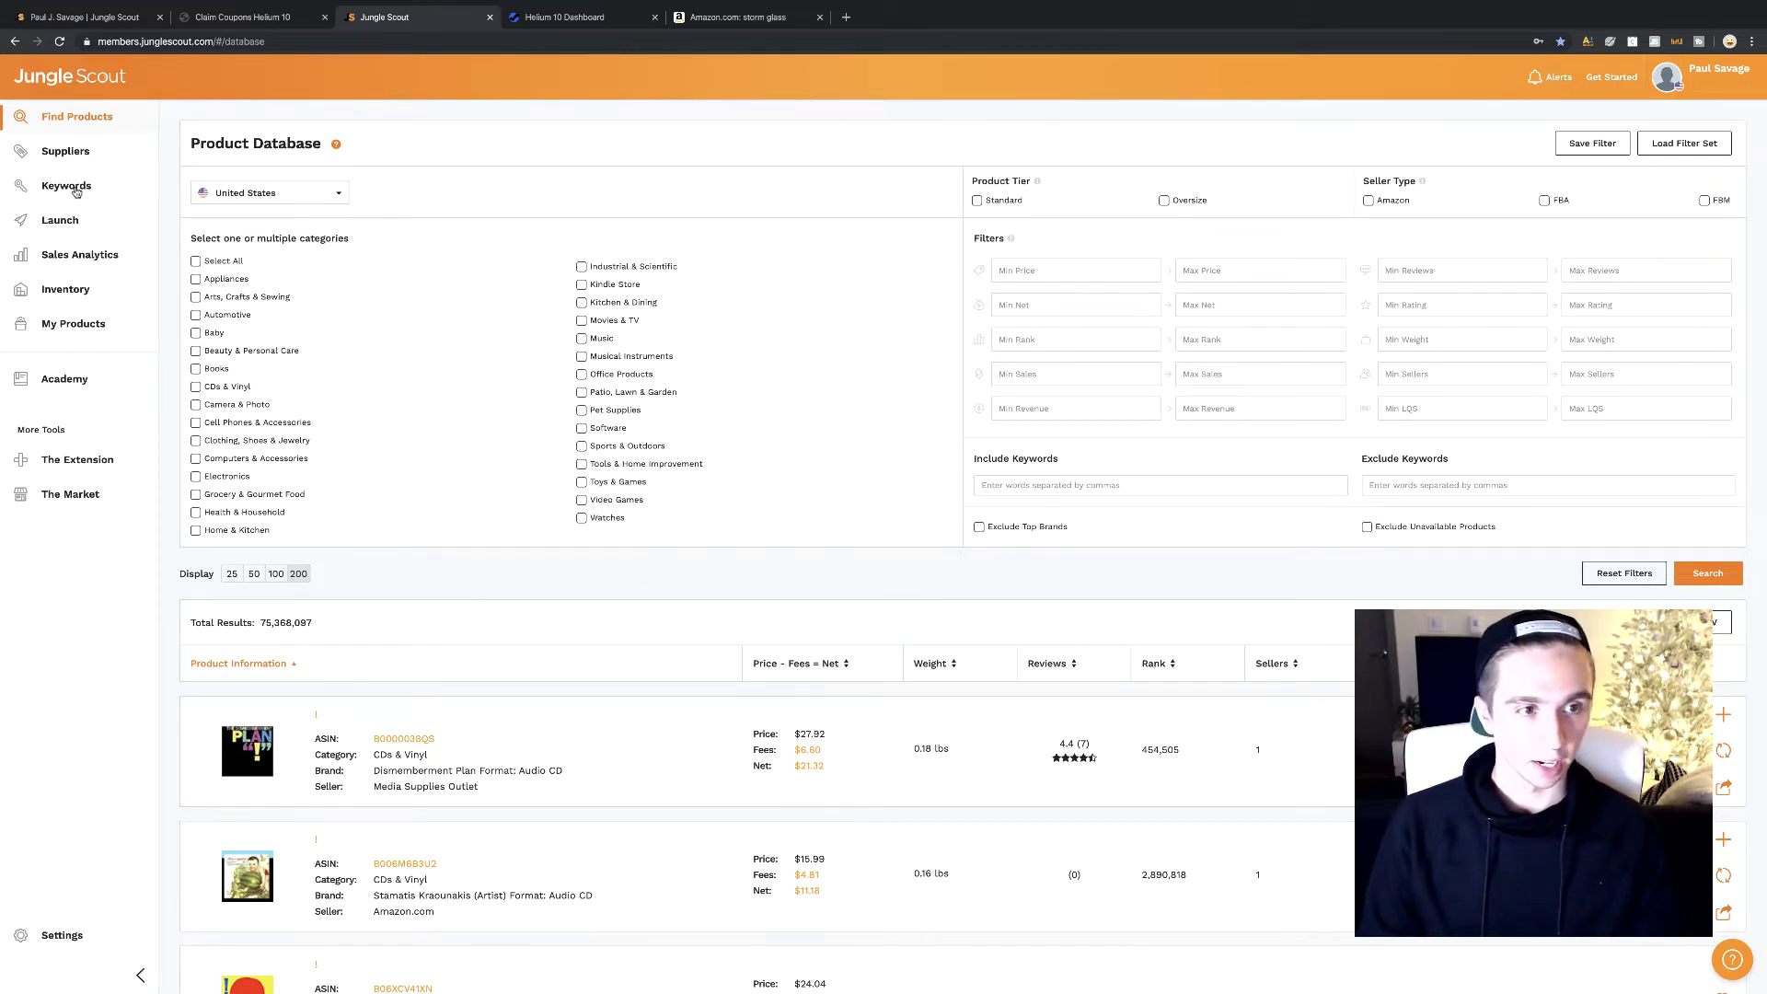
left_click(77, 189)
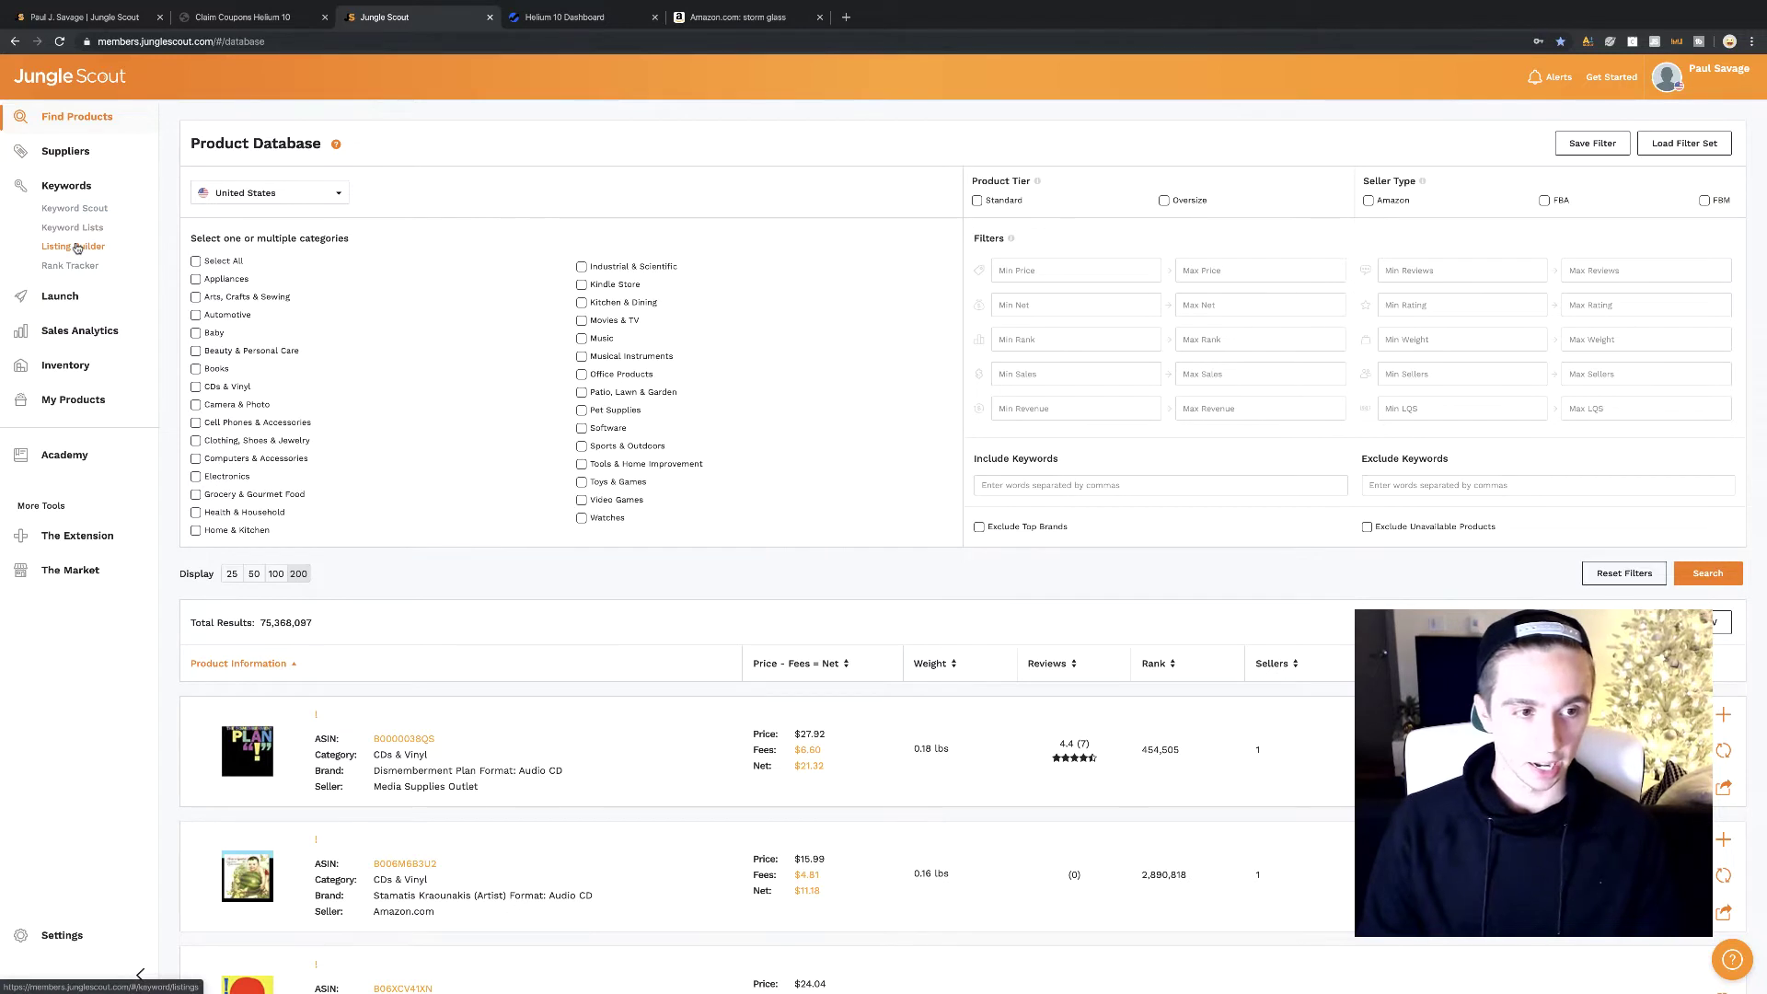
left_click(69, 296)
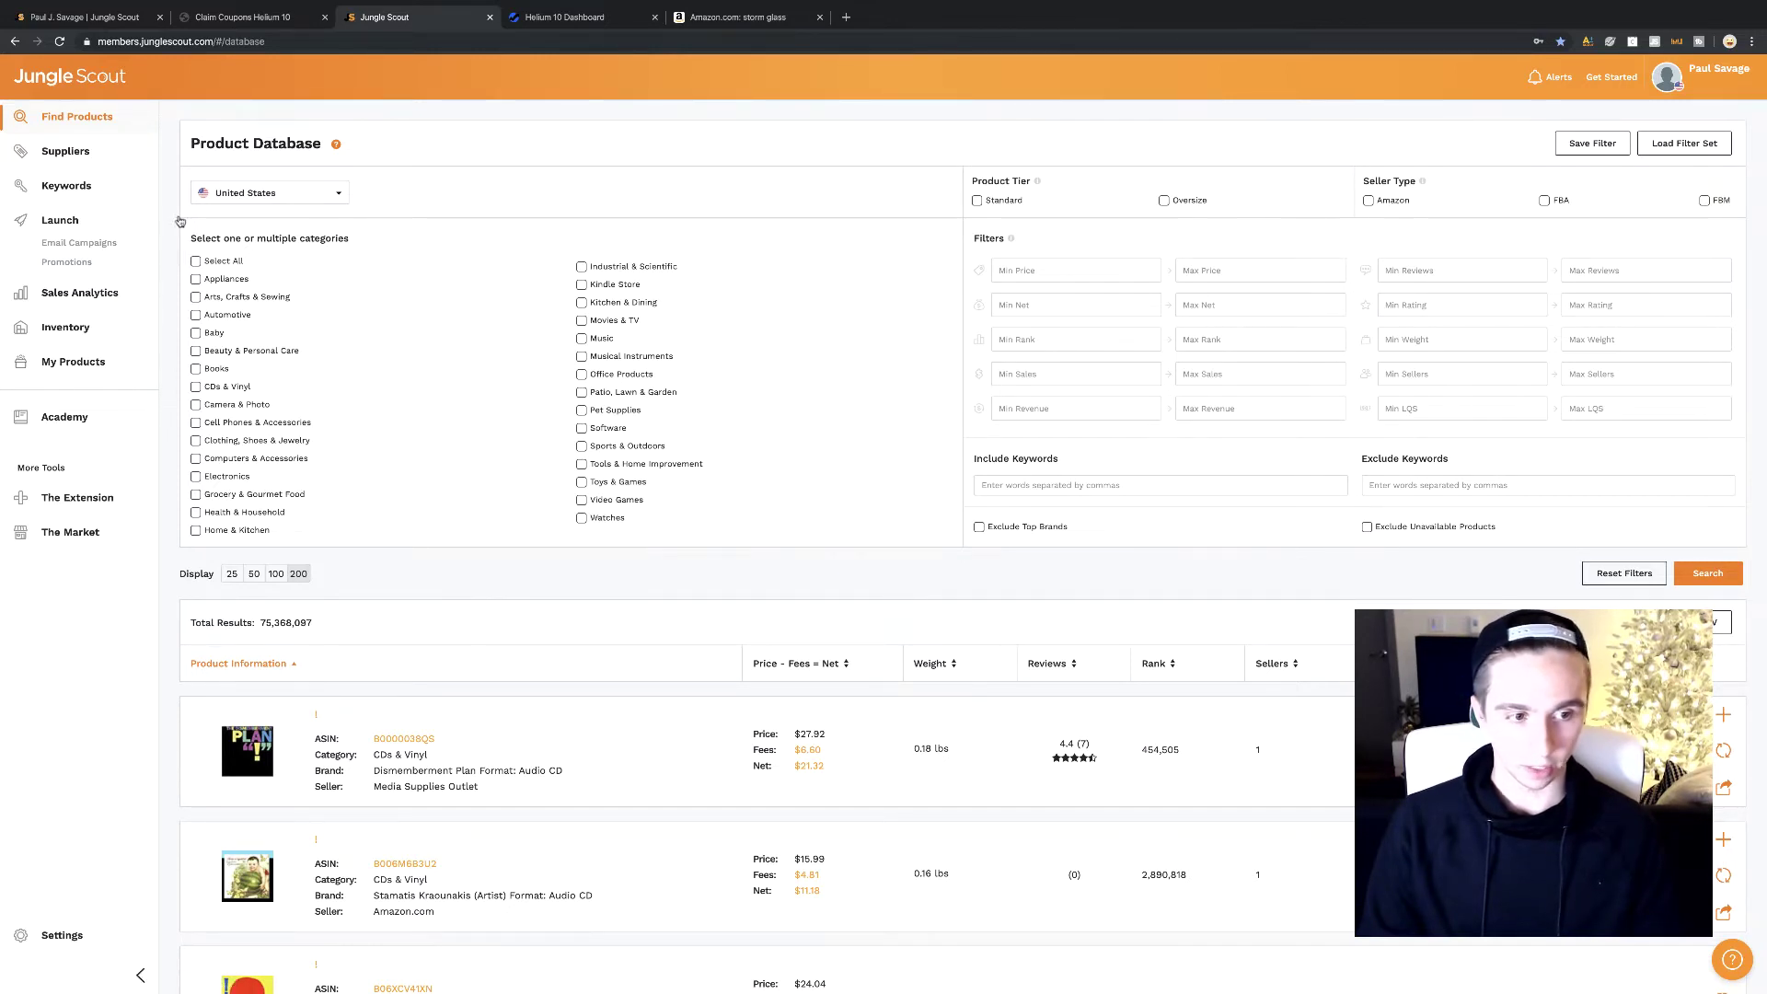
left_click(557, 19)
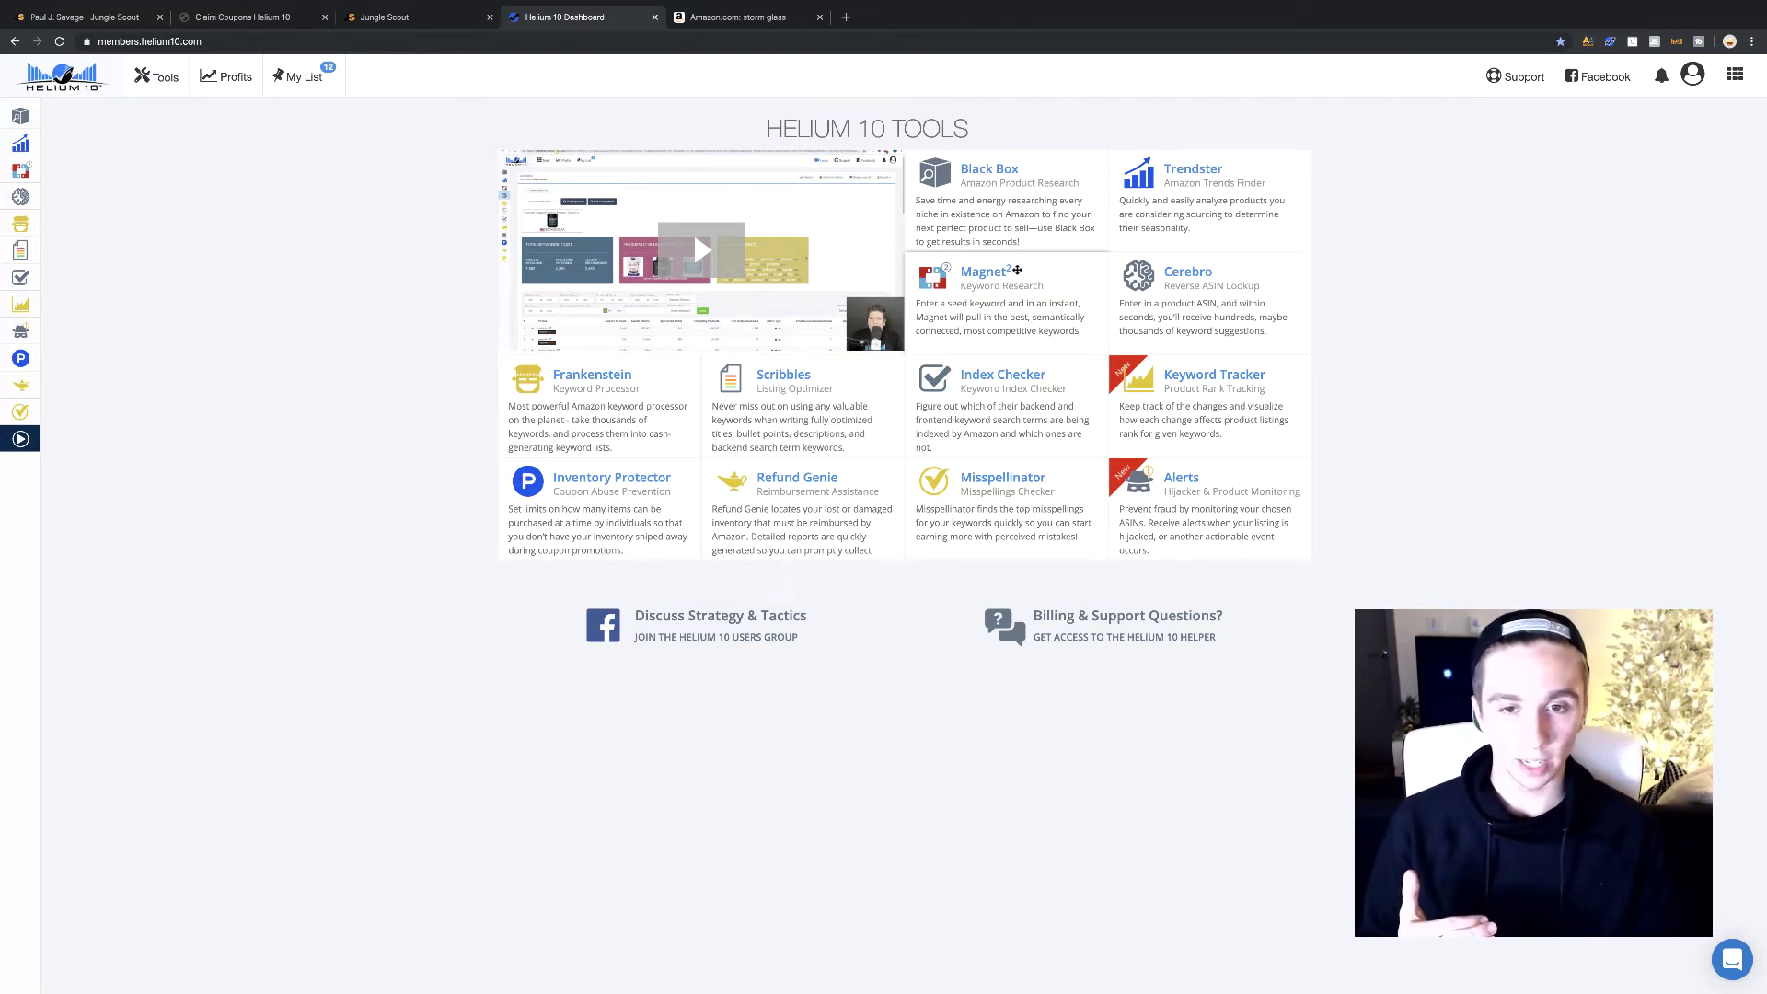
Compare Jungle Scout's product database page with the Helium 10 dashboard, and switch to the Amazon search results for storm glass
left_click(393, 26)
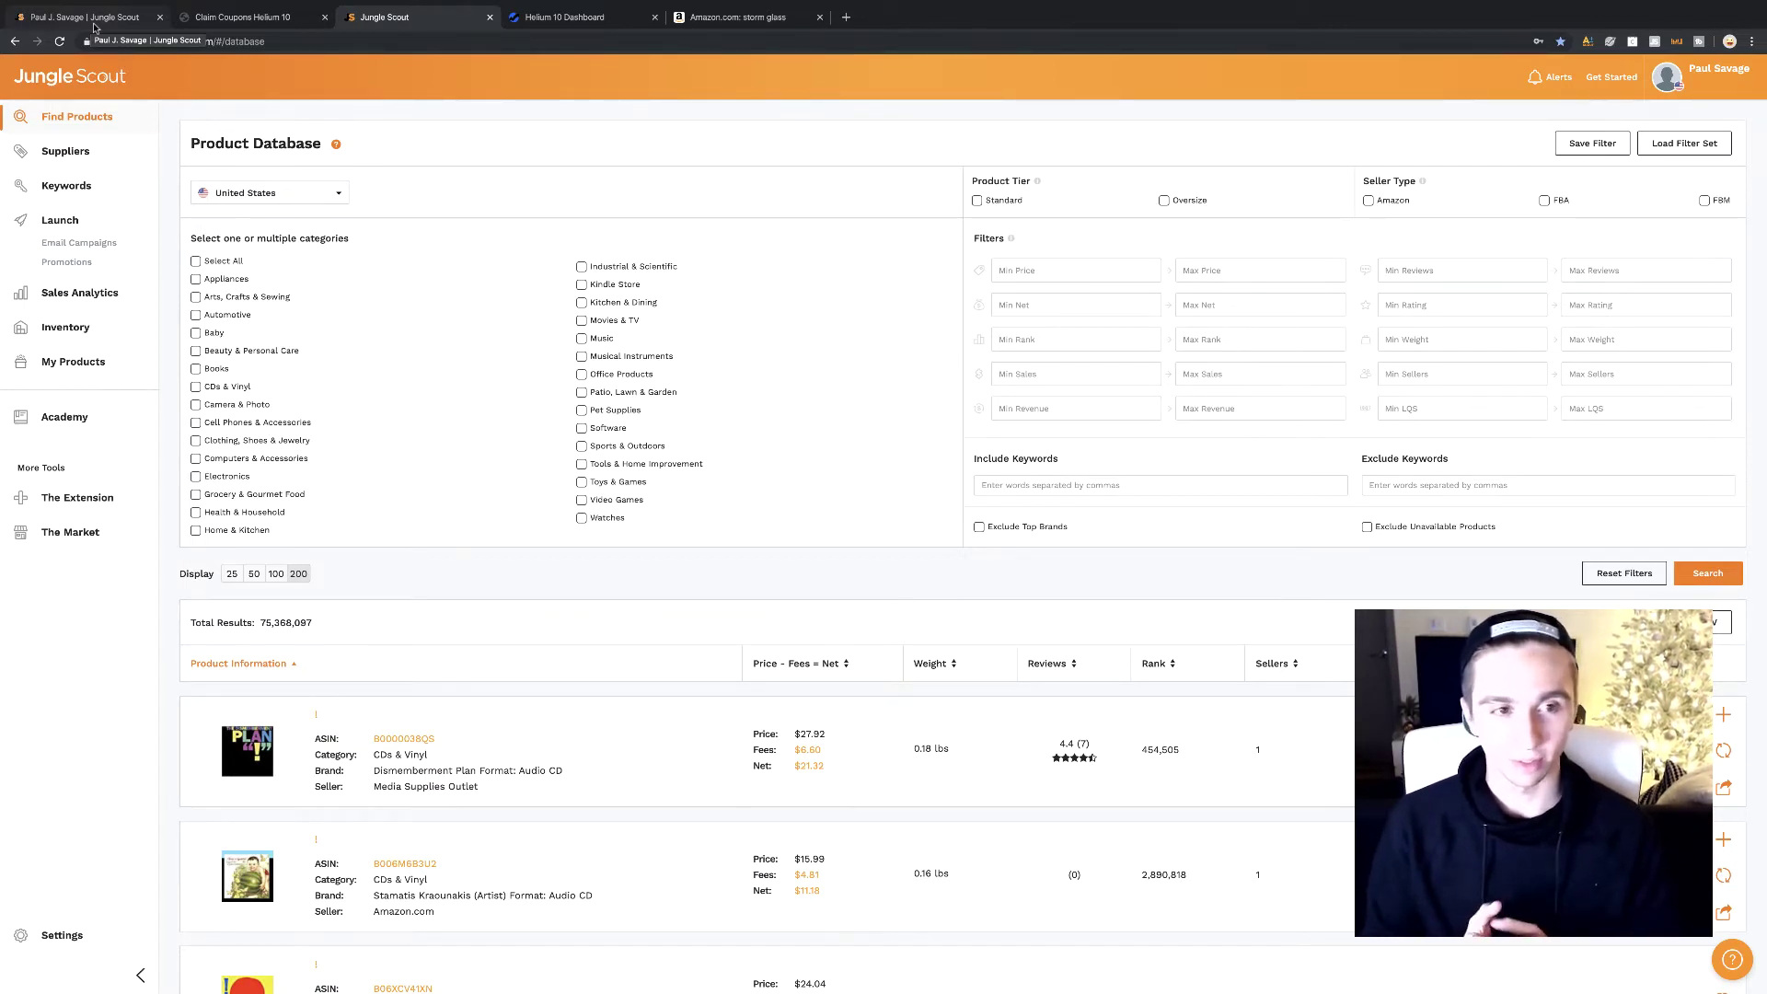
left_click(535, 22)
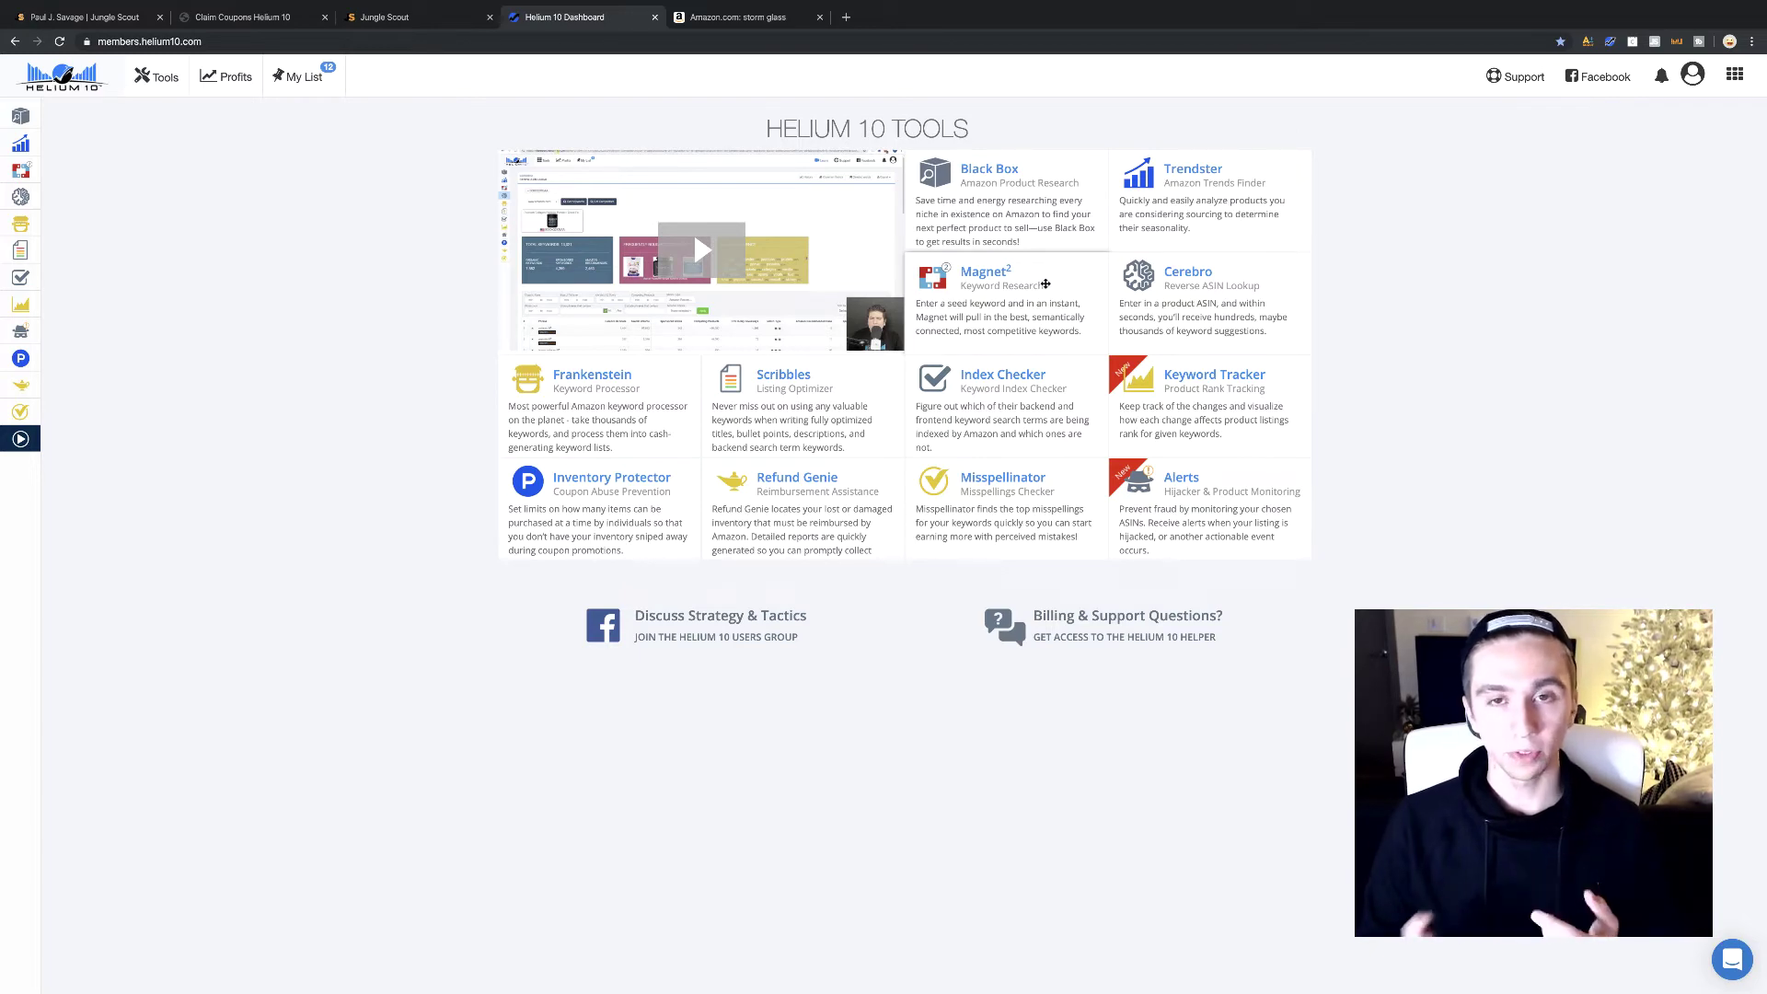
left_click(736, 16)
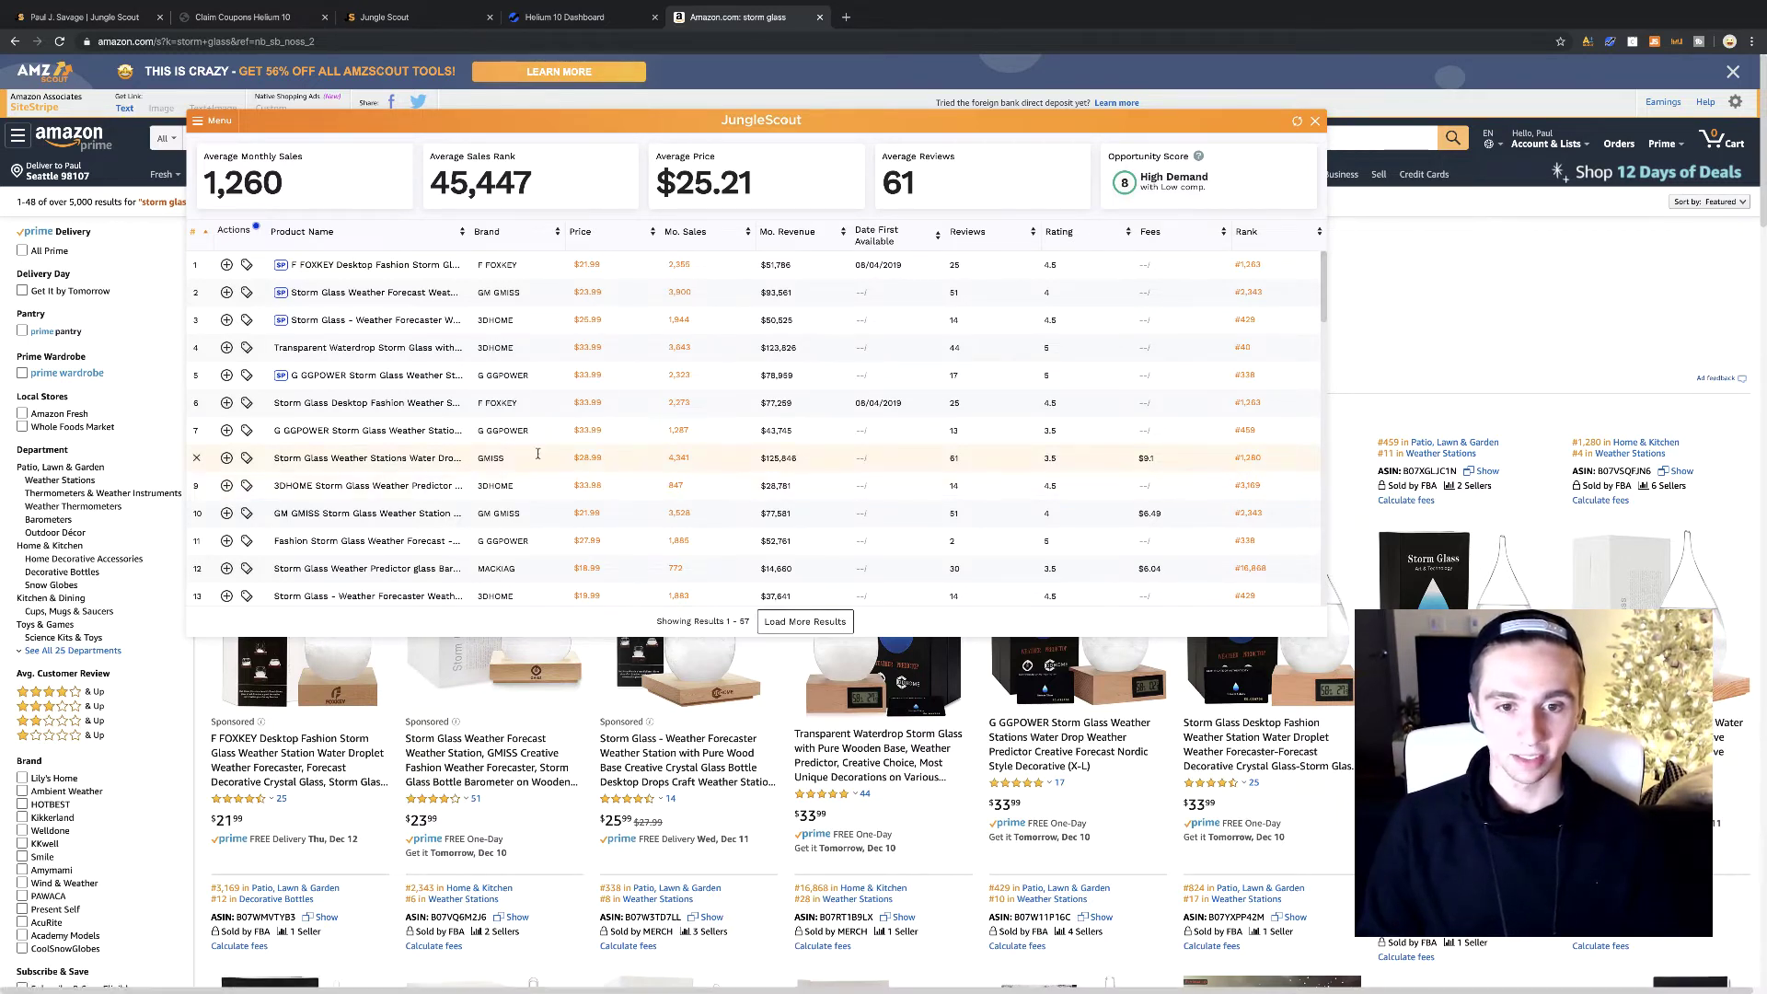
Move the Jungle Scout extension overlay clear of the search results' edge, and close and relaunch it for storm glass
mouse_move(297, 458)
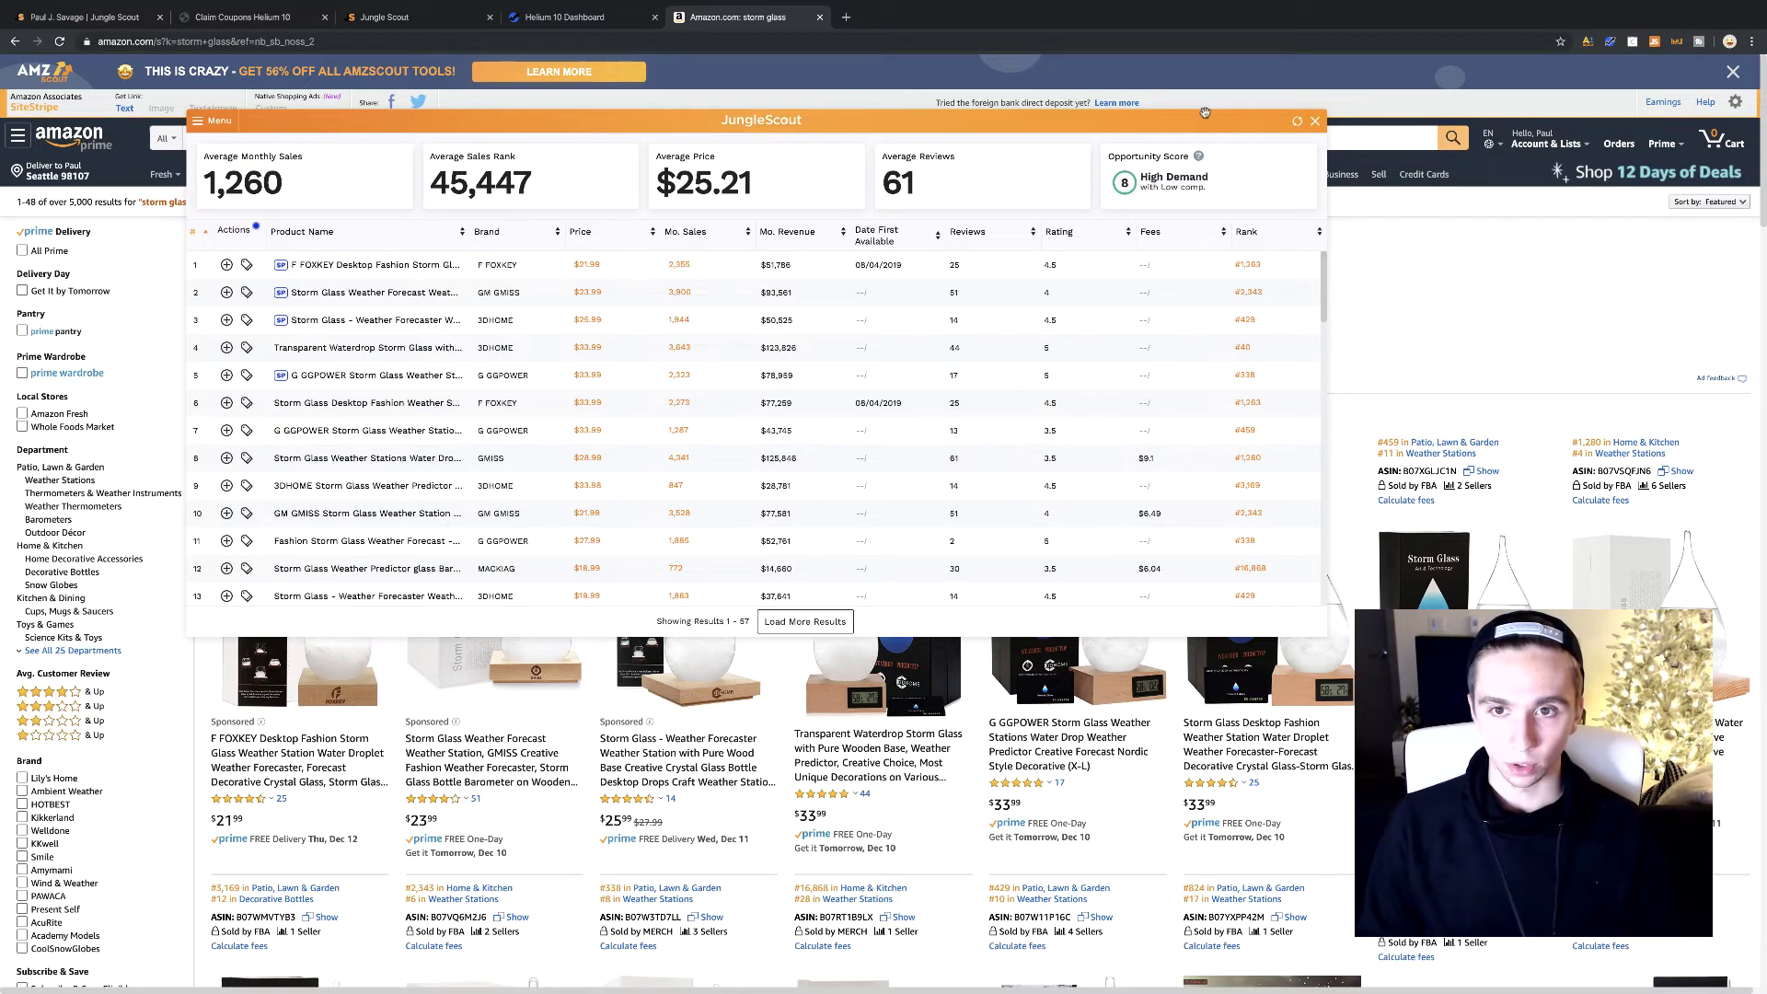
left_click_drag(1203, 113, 1374, 126)
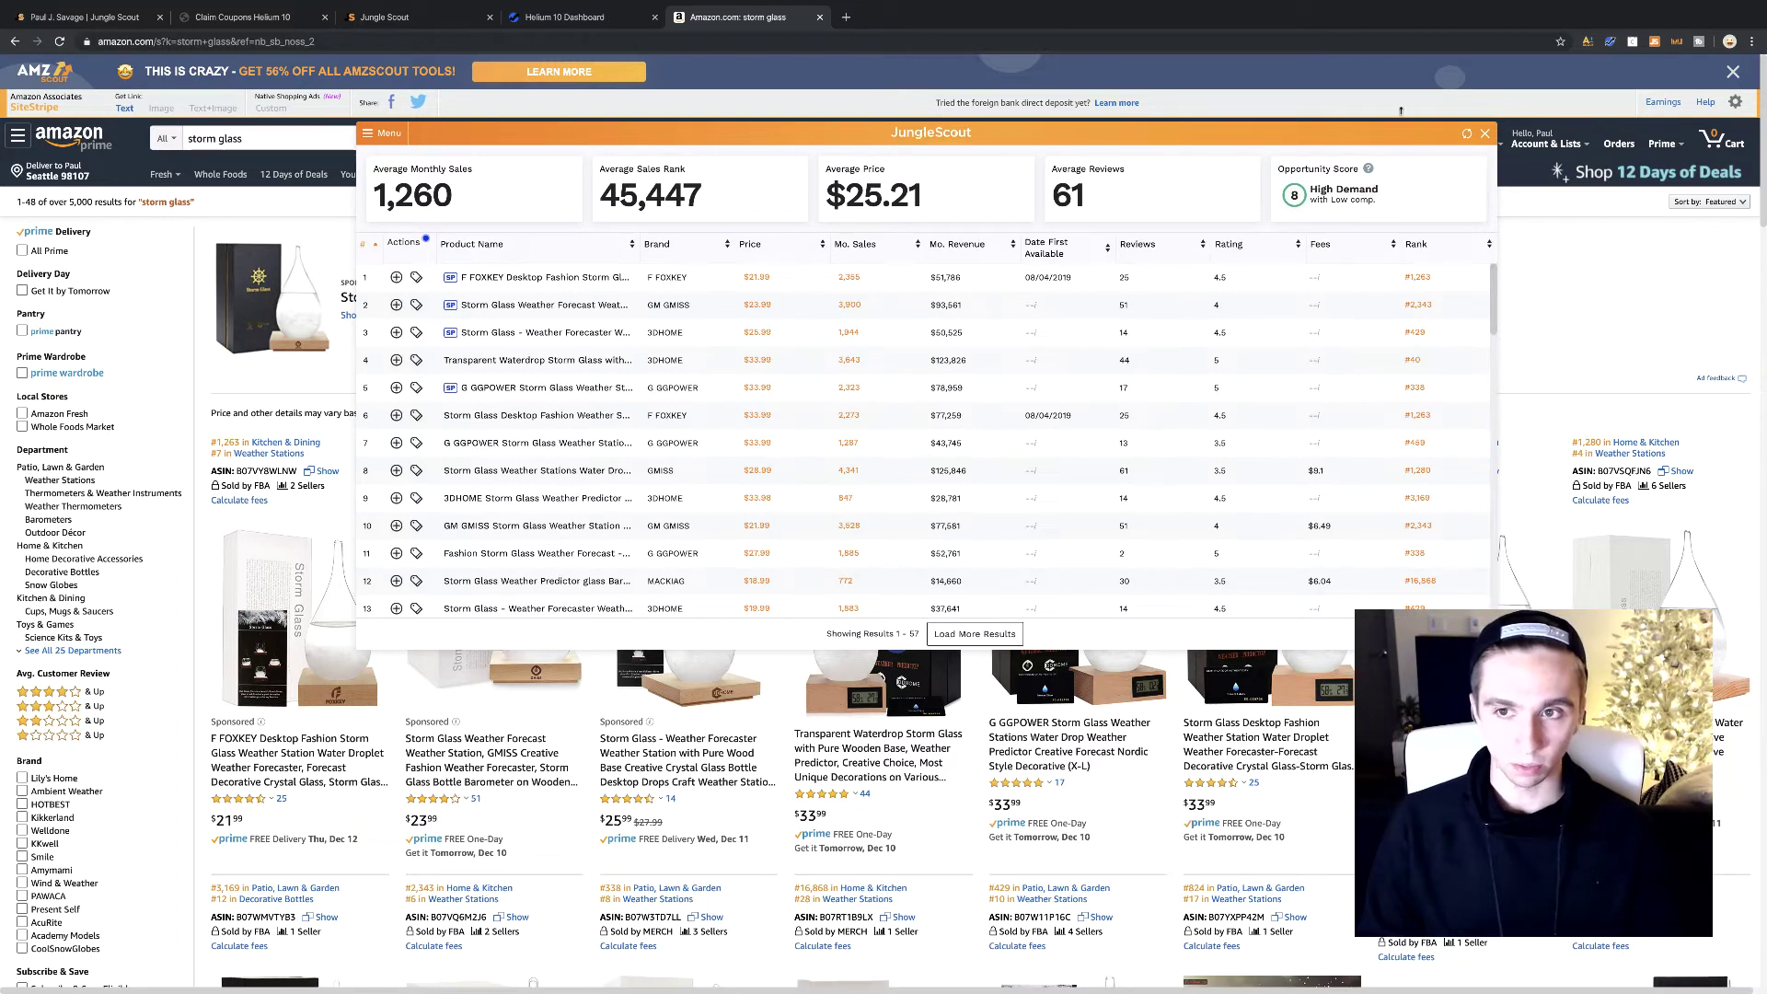
left_click(1484, 133)
left_click(1653, 42)
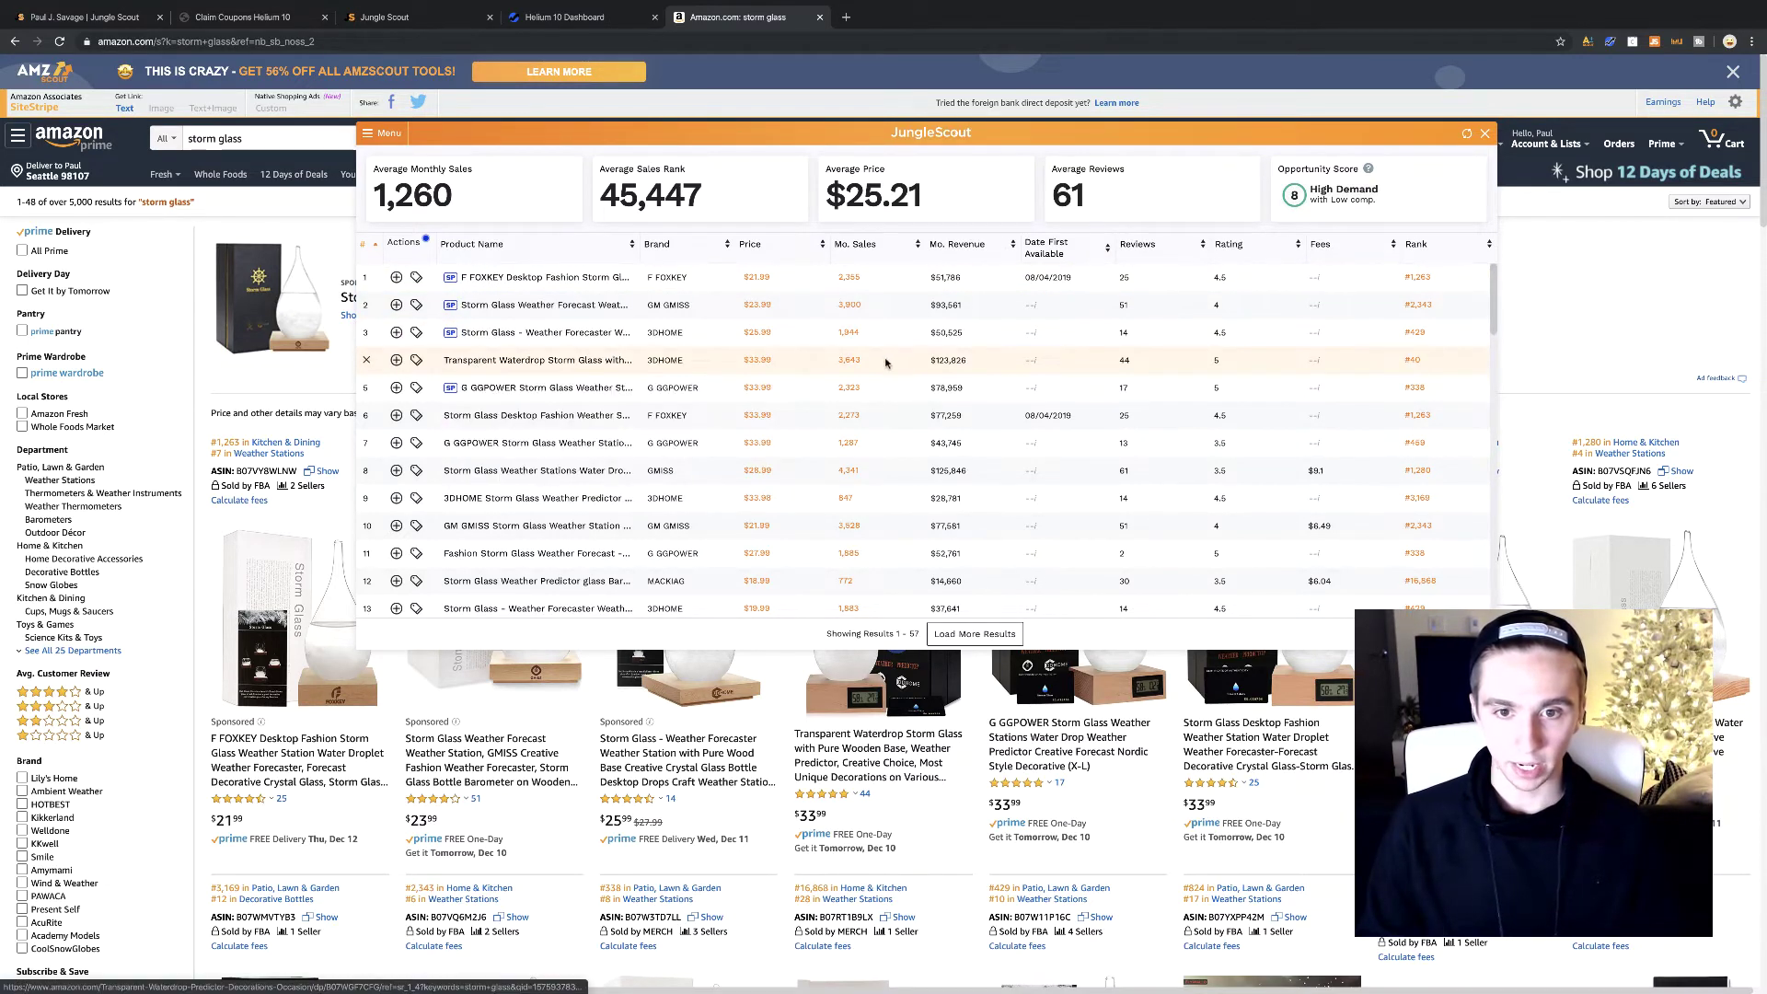
Examine the monthly revenue, reviews and rating of the Transparent Waterdrop Storm Glass in Jungle Scout against its Amazon listing
left_click_drag(927, 360, 997, 361)
left_click(986, 363)
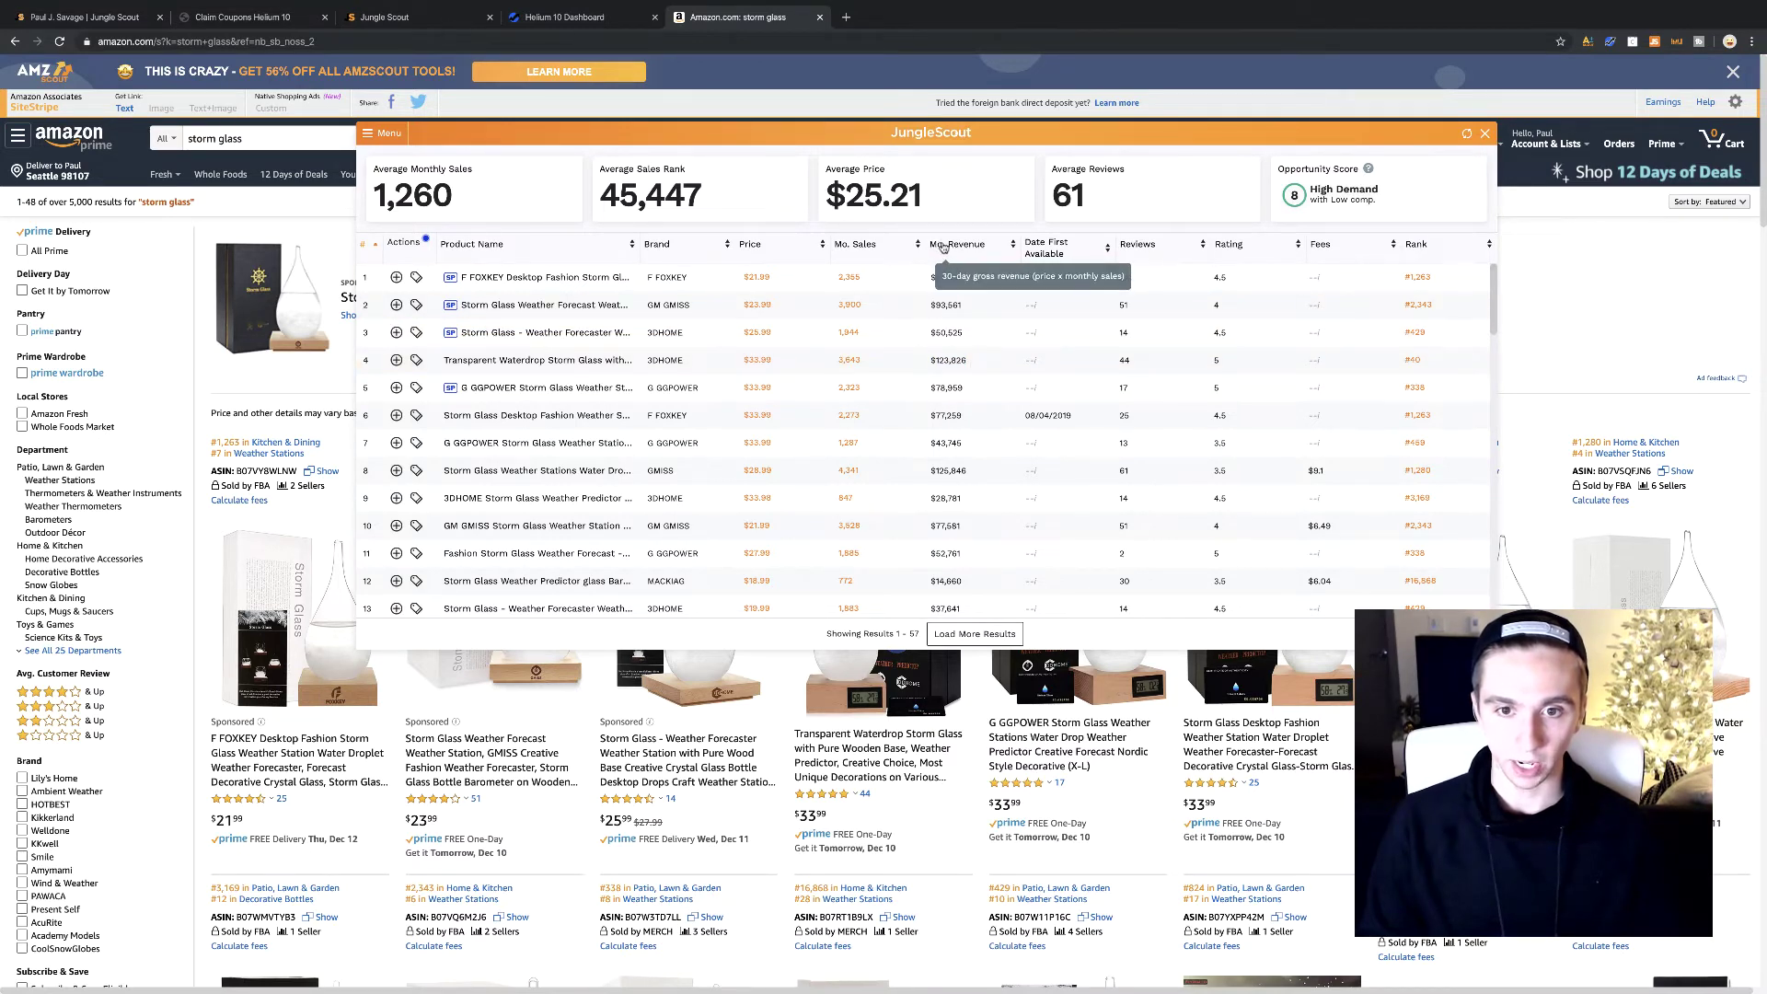
double_click(1125, 360)
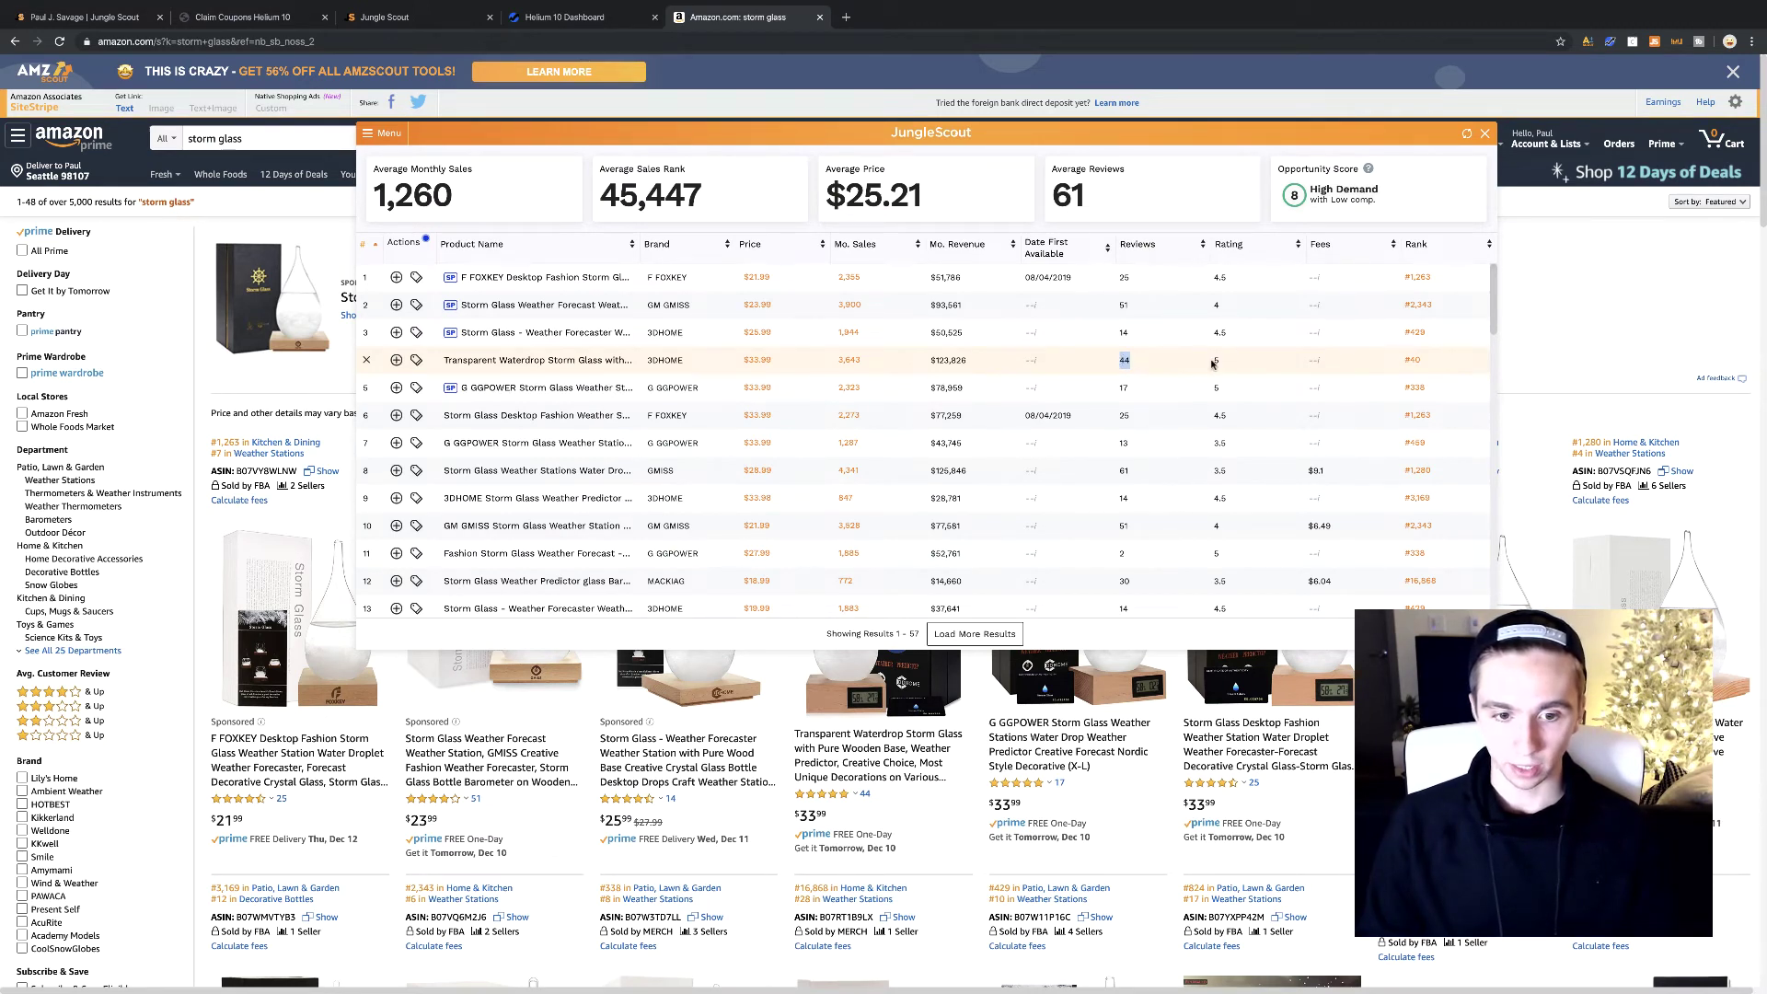
left_click(845, 793)
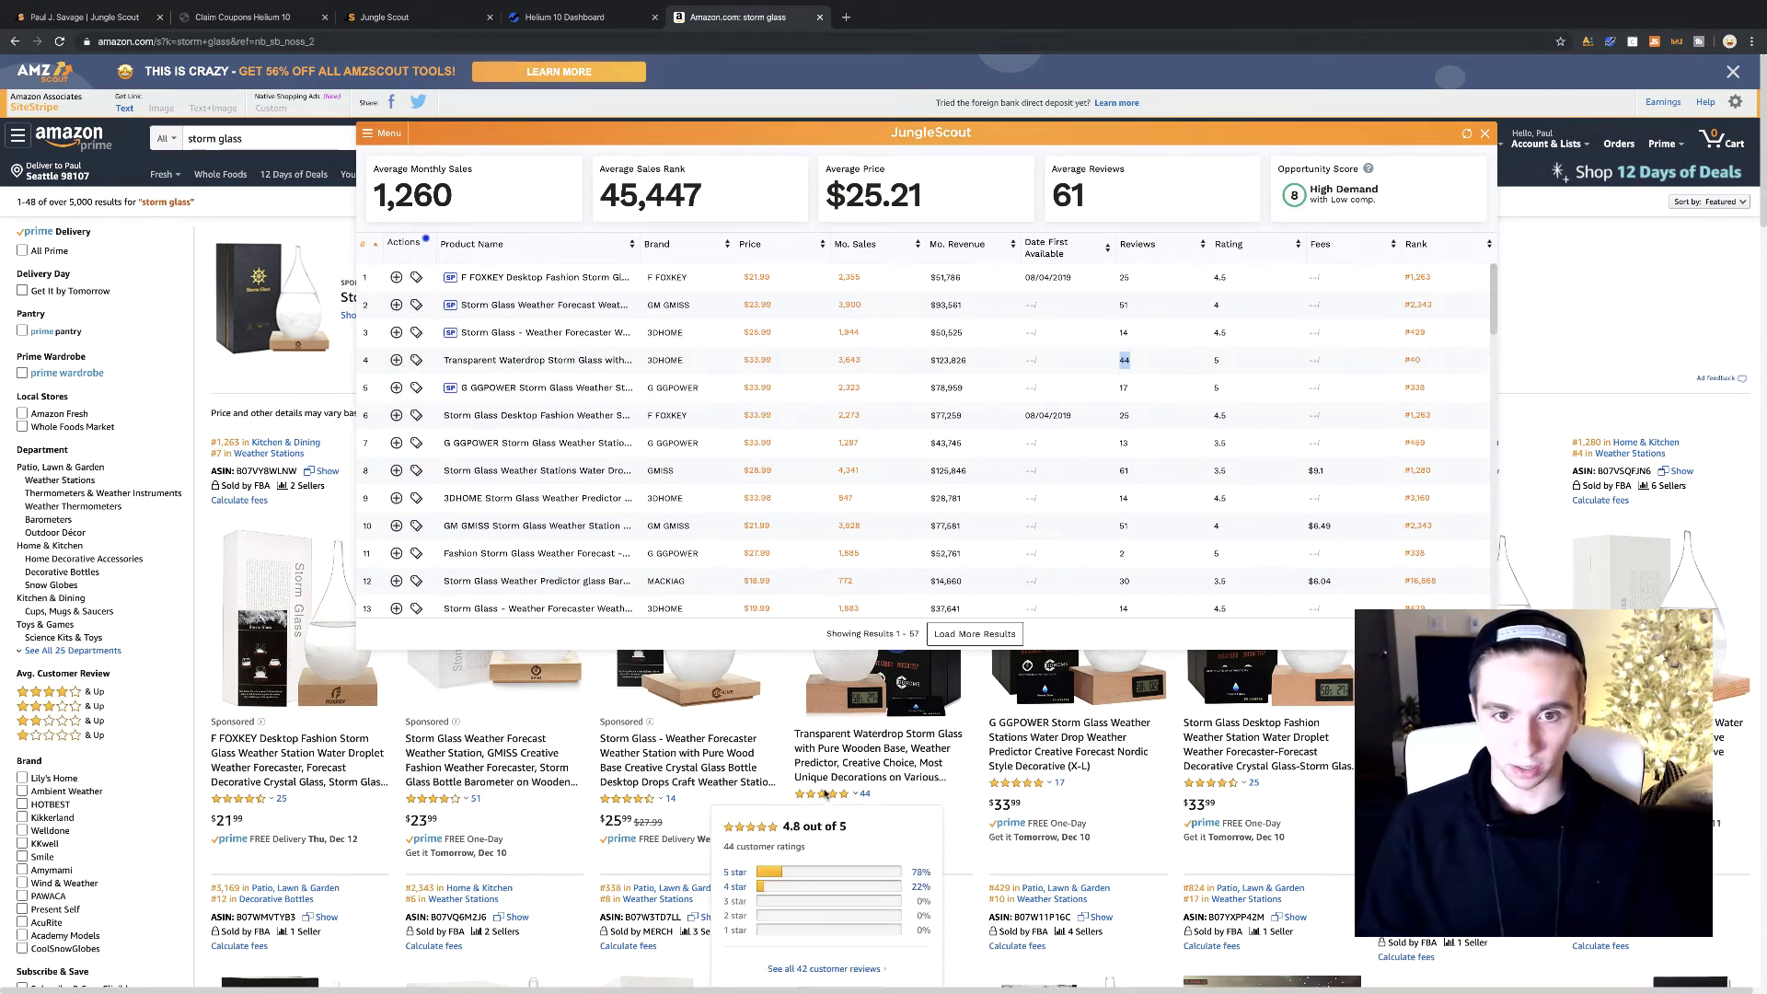
scroll(1185, 359, "left", 1)
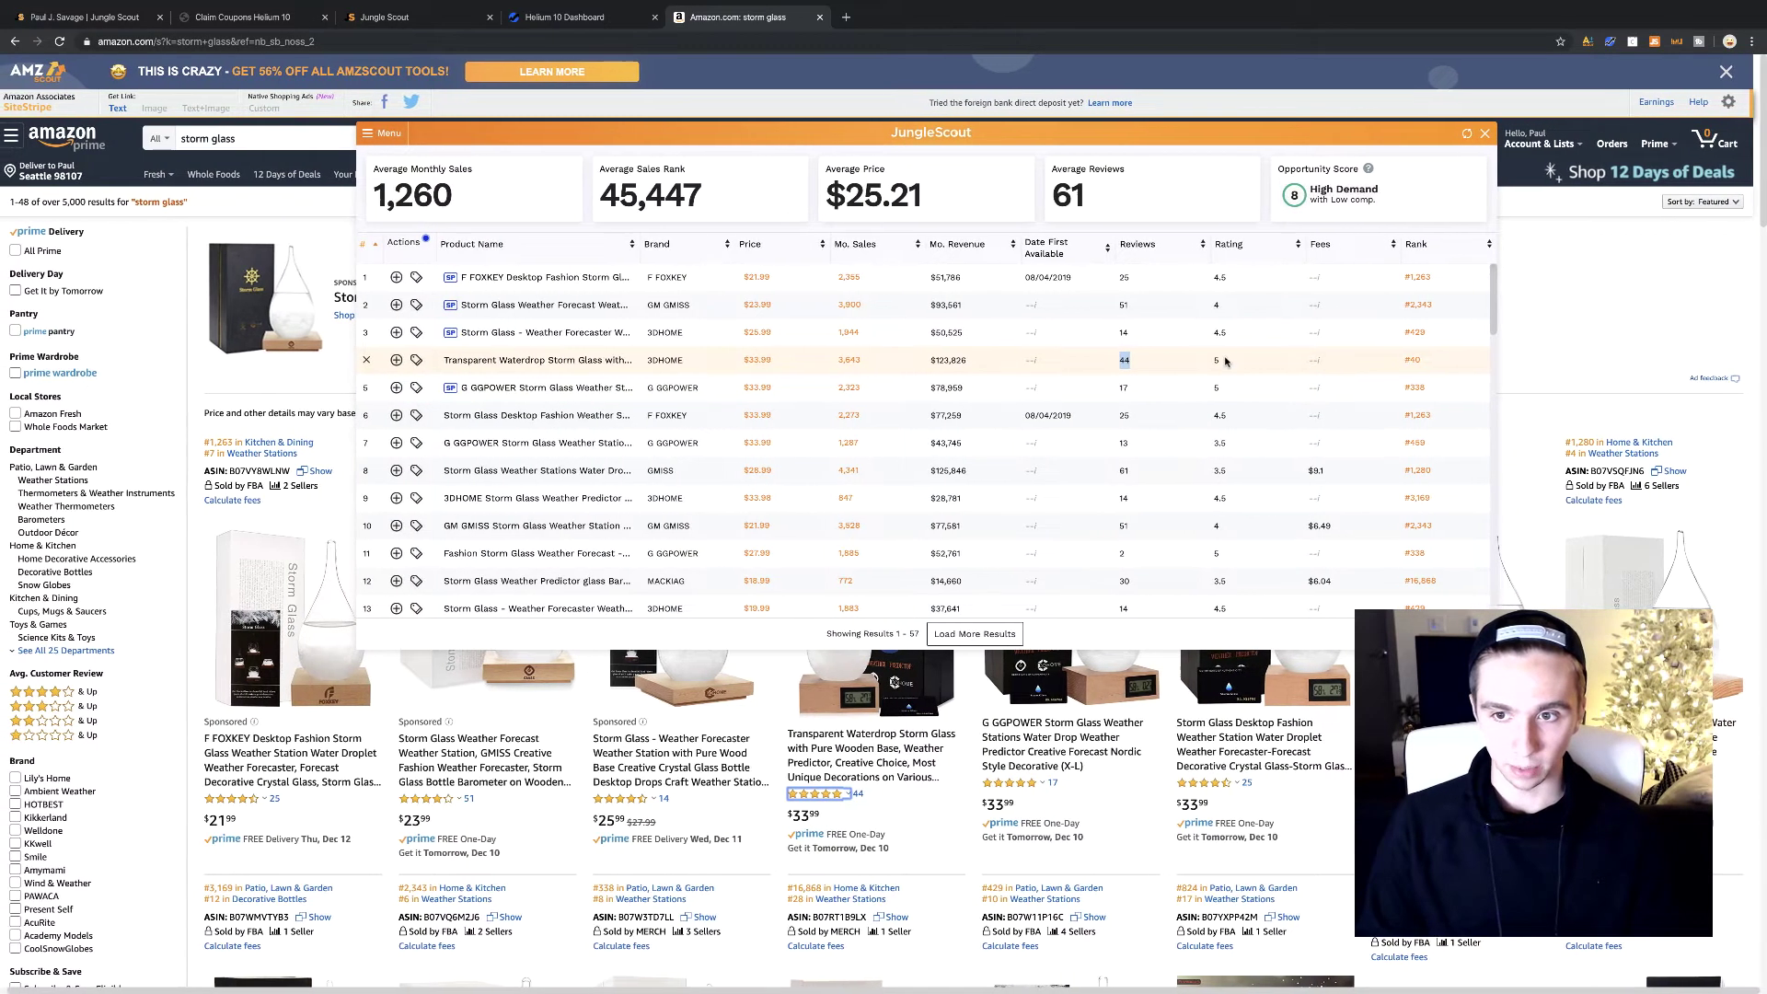
scroll(1185, 359, "right", 1)
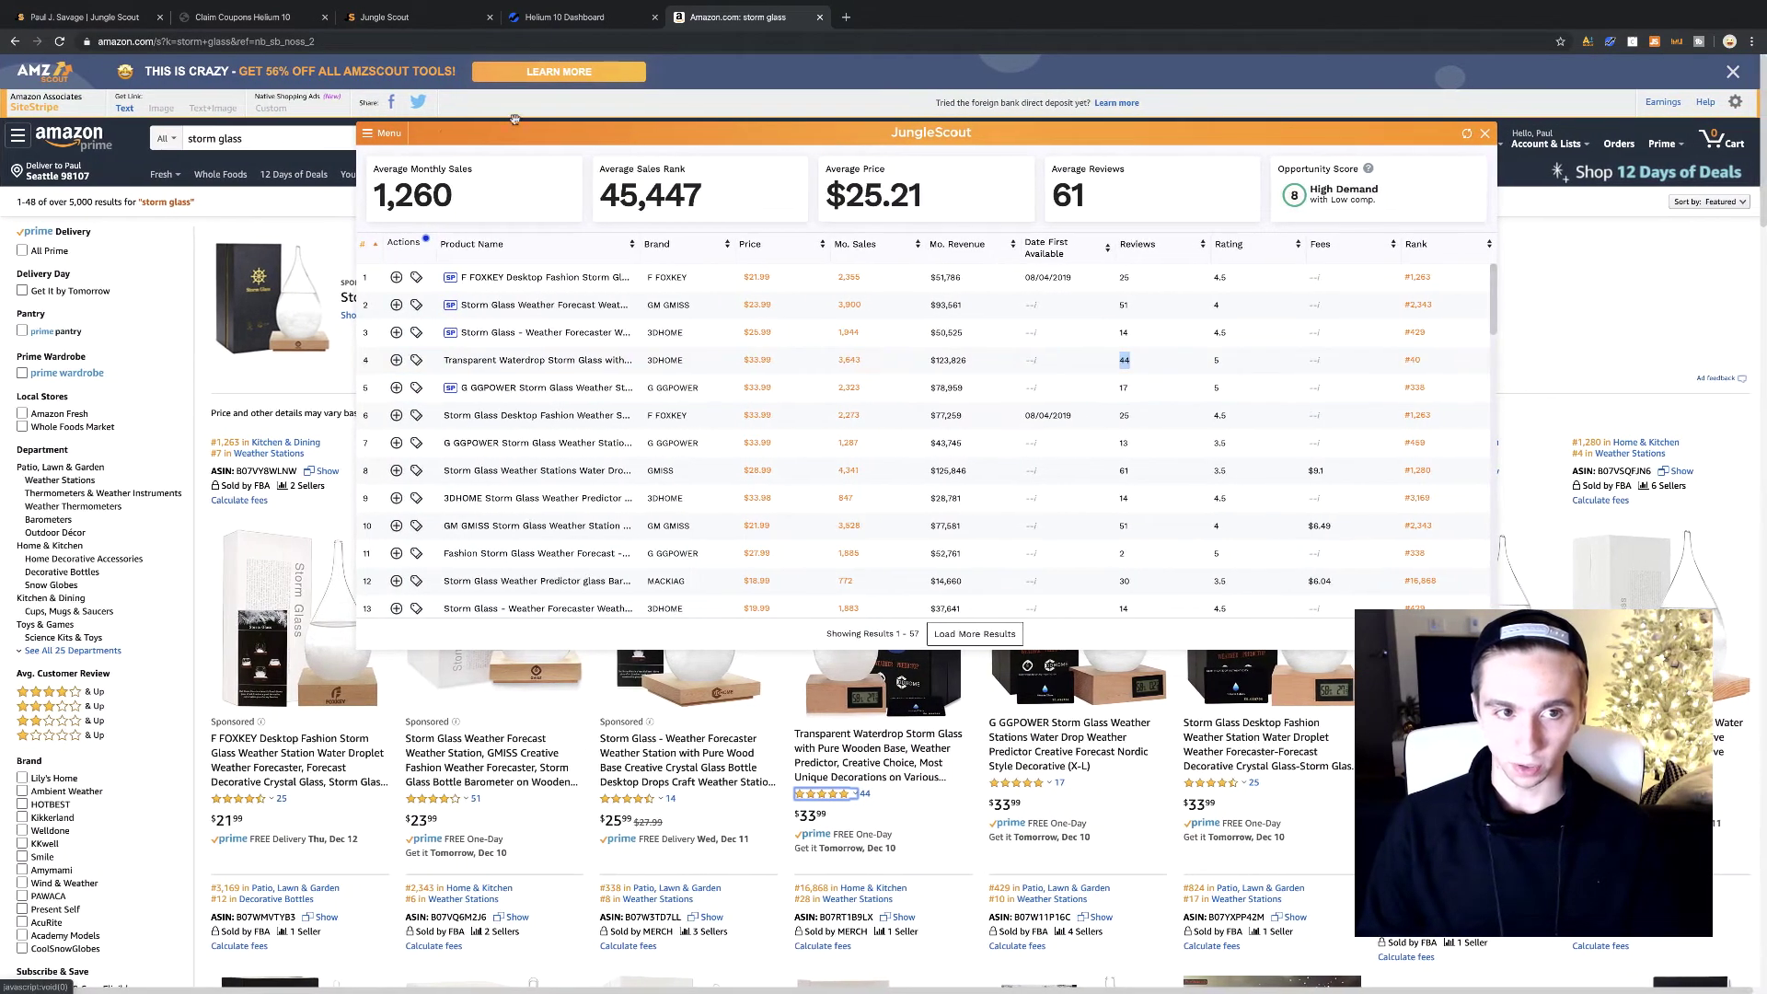
Review the columns that can be added or removed in the Jungle Scout overlay's view settings, and leave them unapplied
left_click(387, 136)
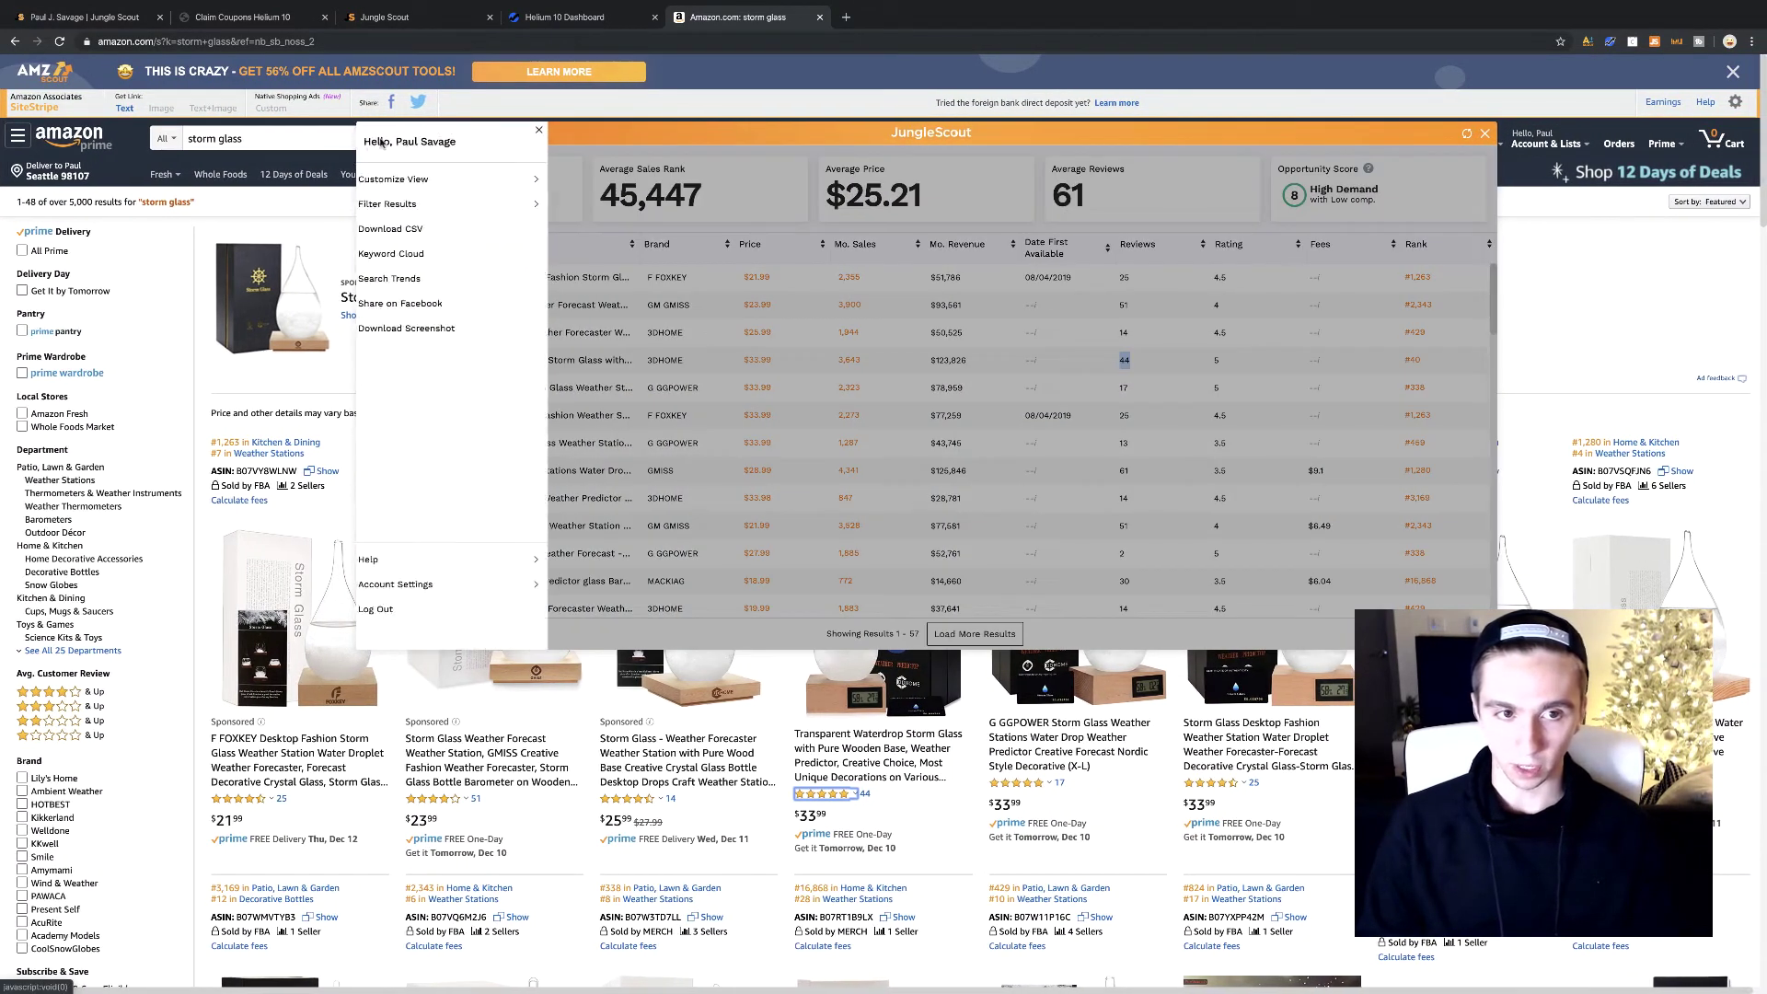
left_click(508, 180)
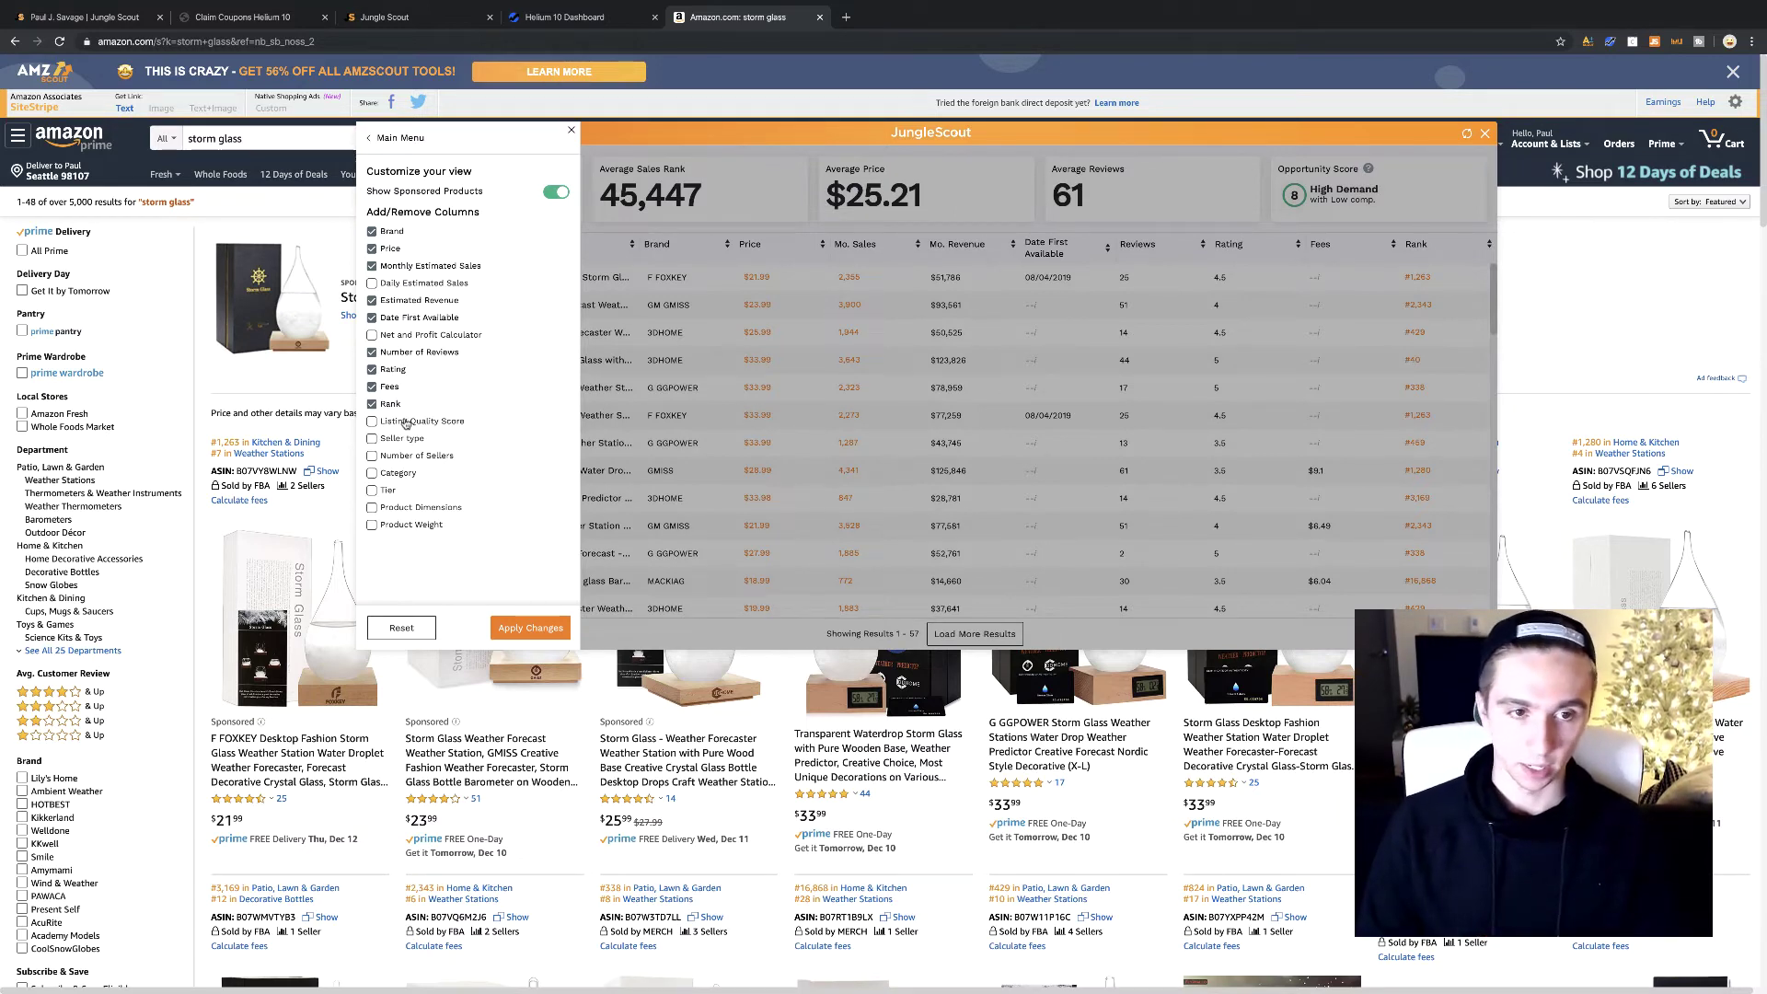
left_click(571, 132)
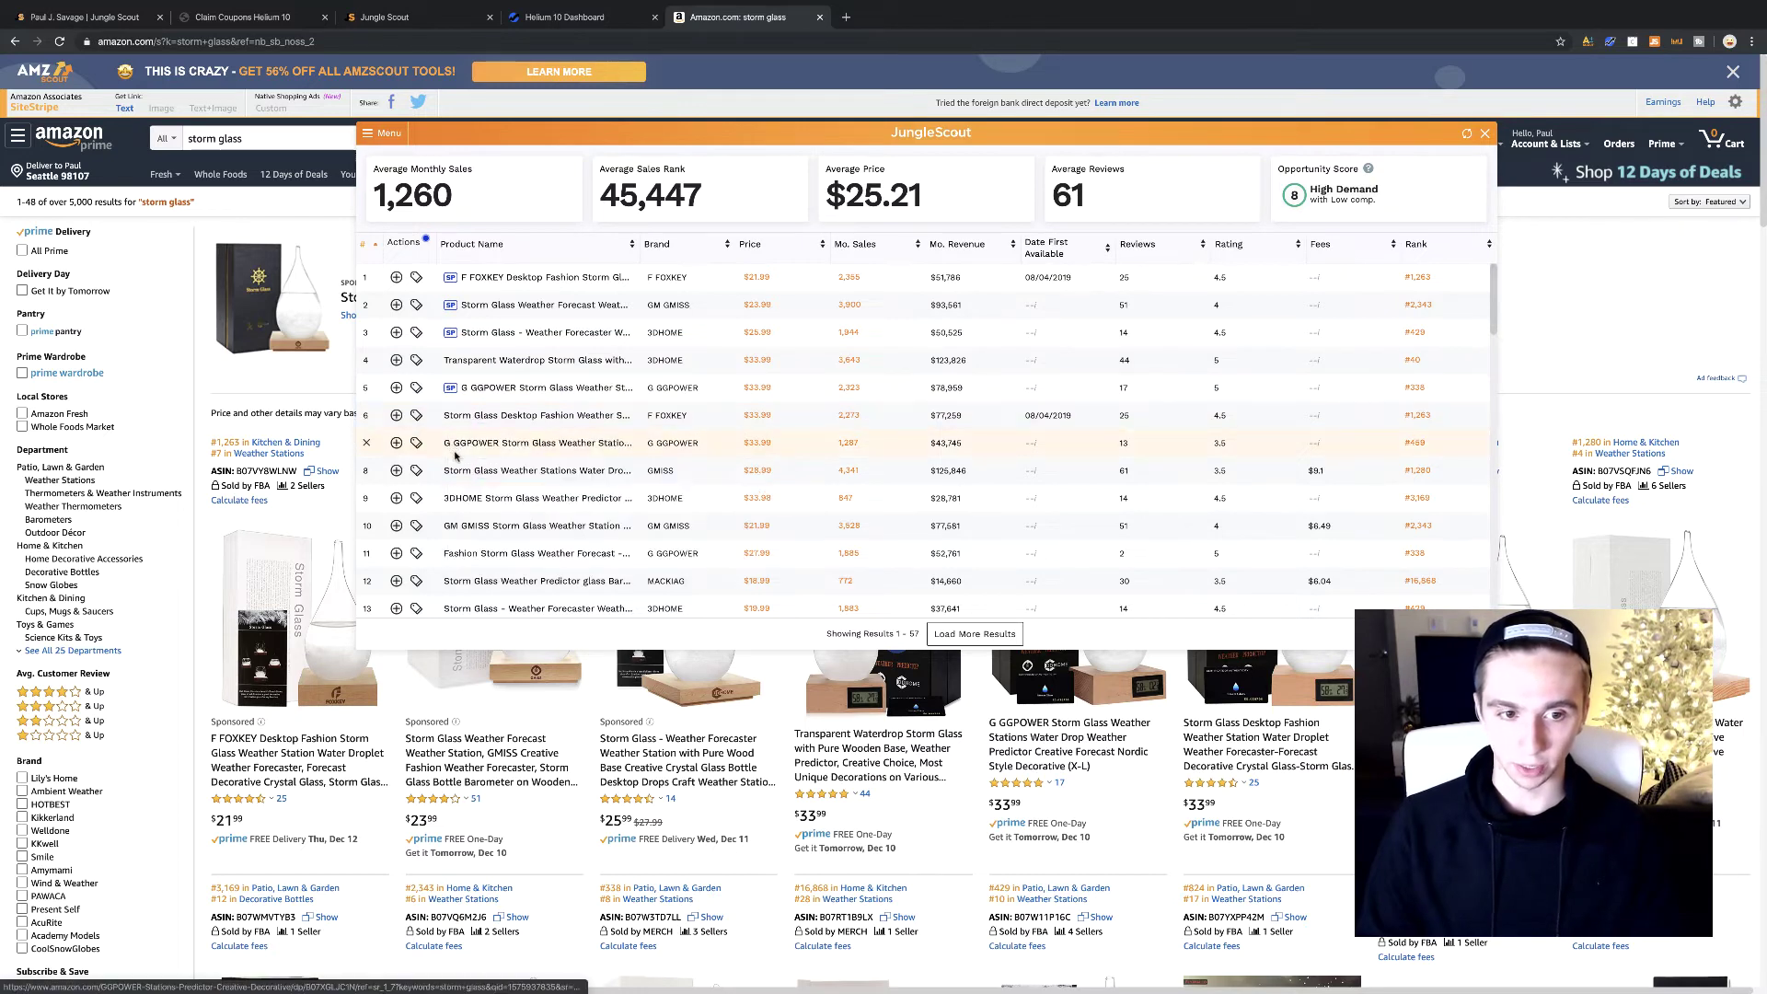
Close the Jungle Scout overlay, run Helium 10's Xray product research on the storm glass results and examine its product list
left_click(1485, 134)
left_click(1609, 42)
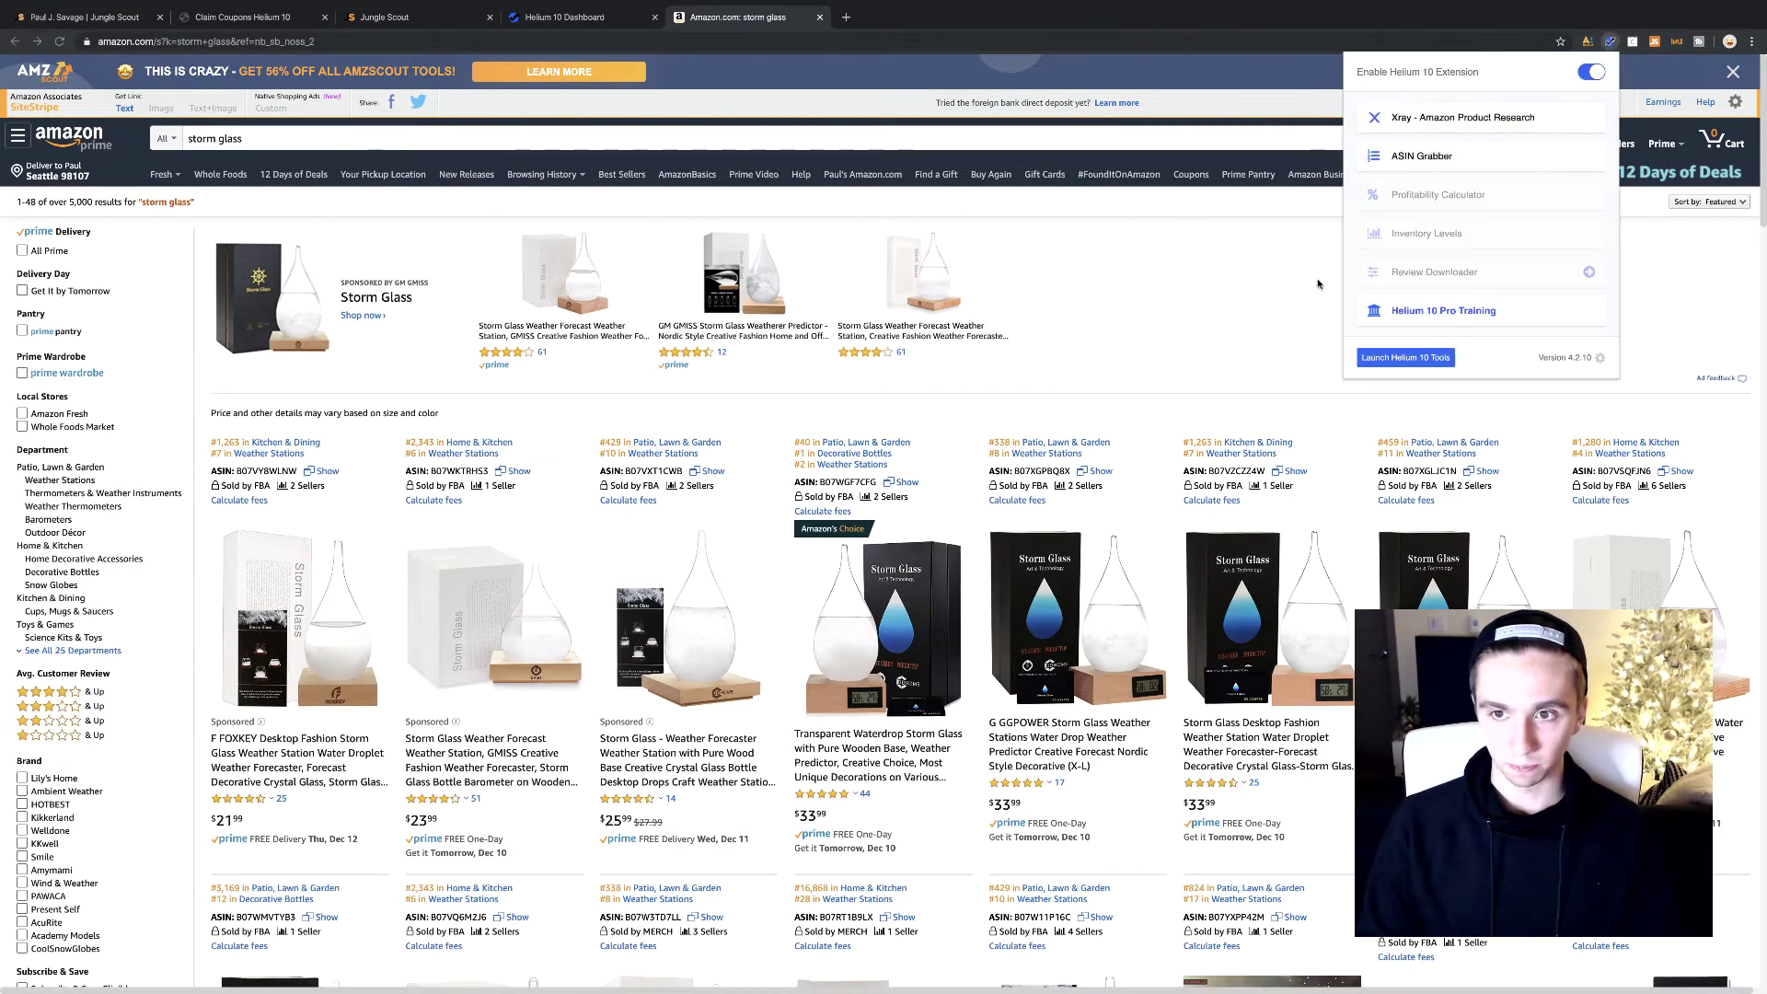
left_click(1471, 118)
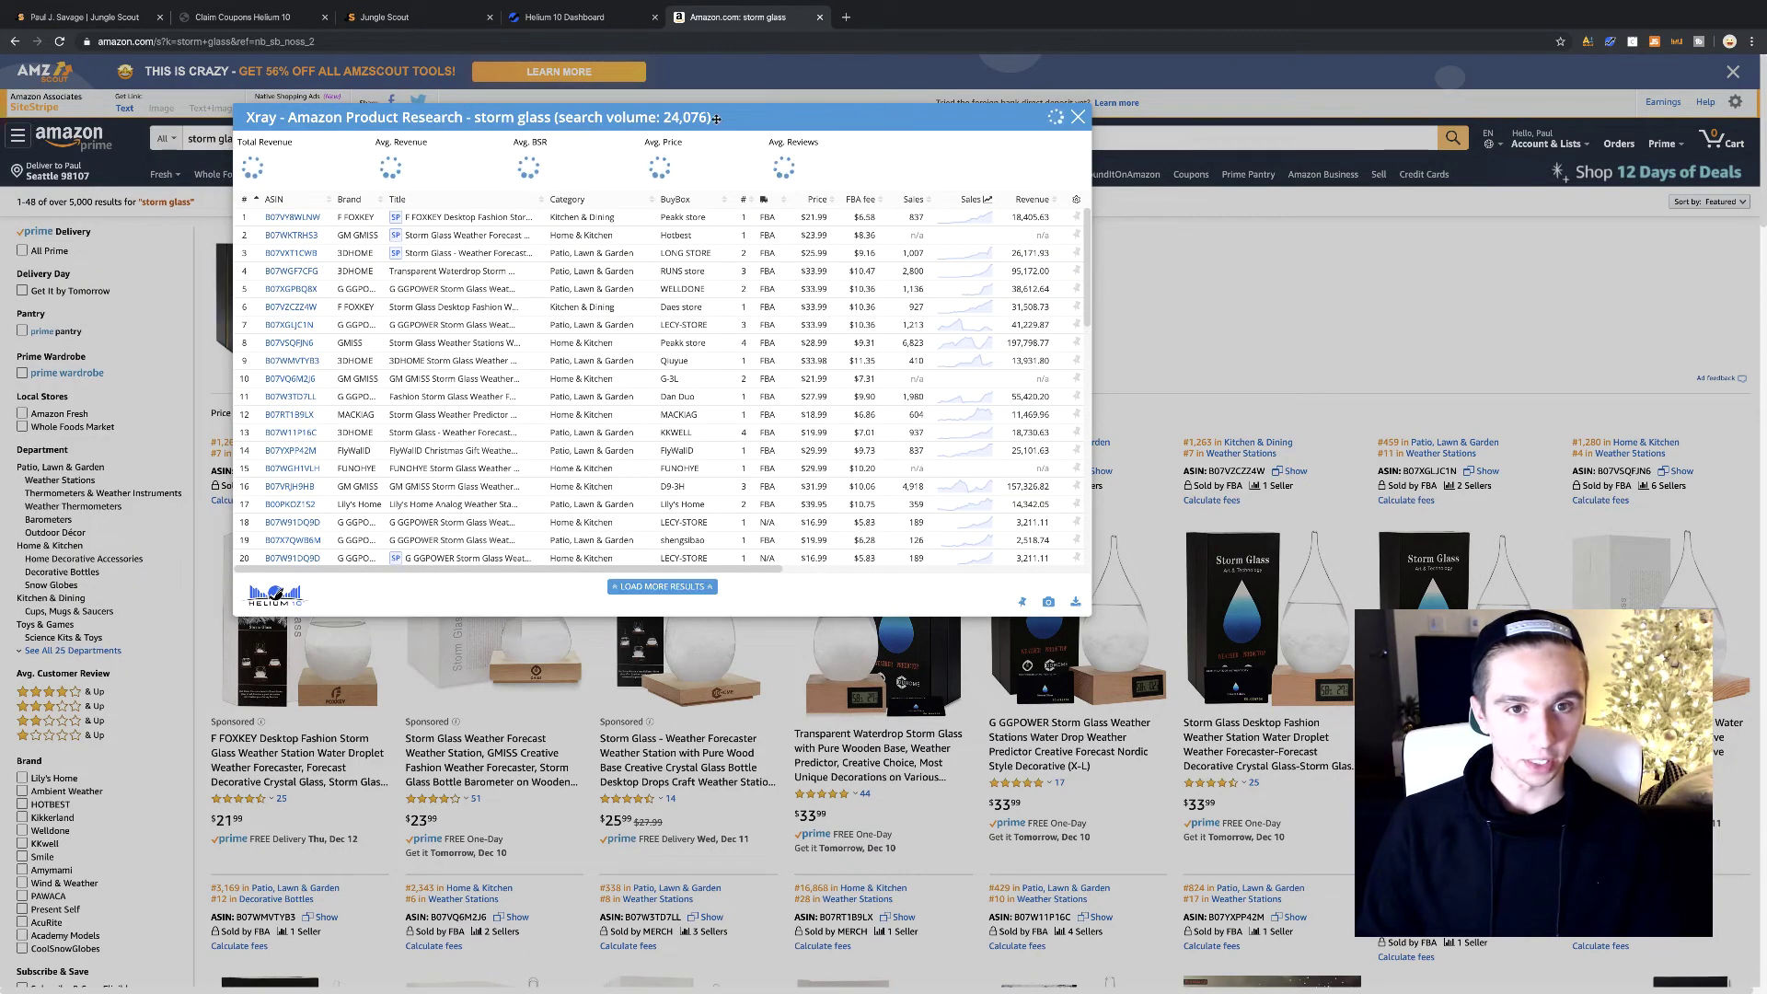
left_click_drag(704, 117, 834, 142)
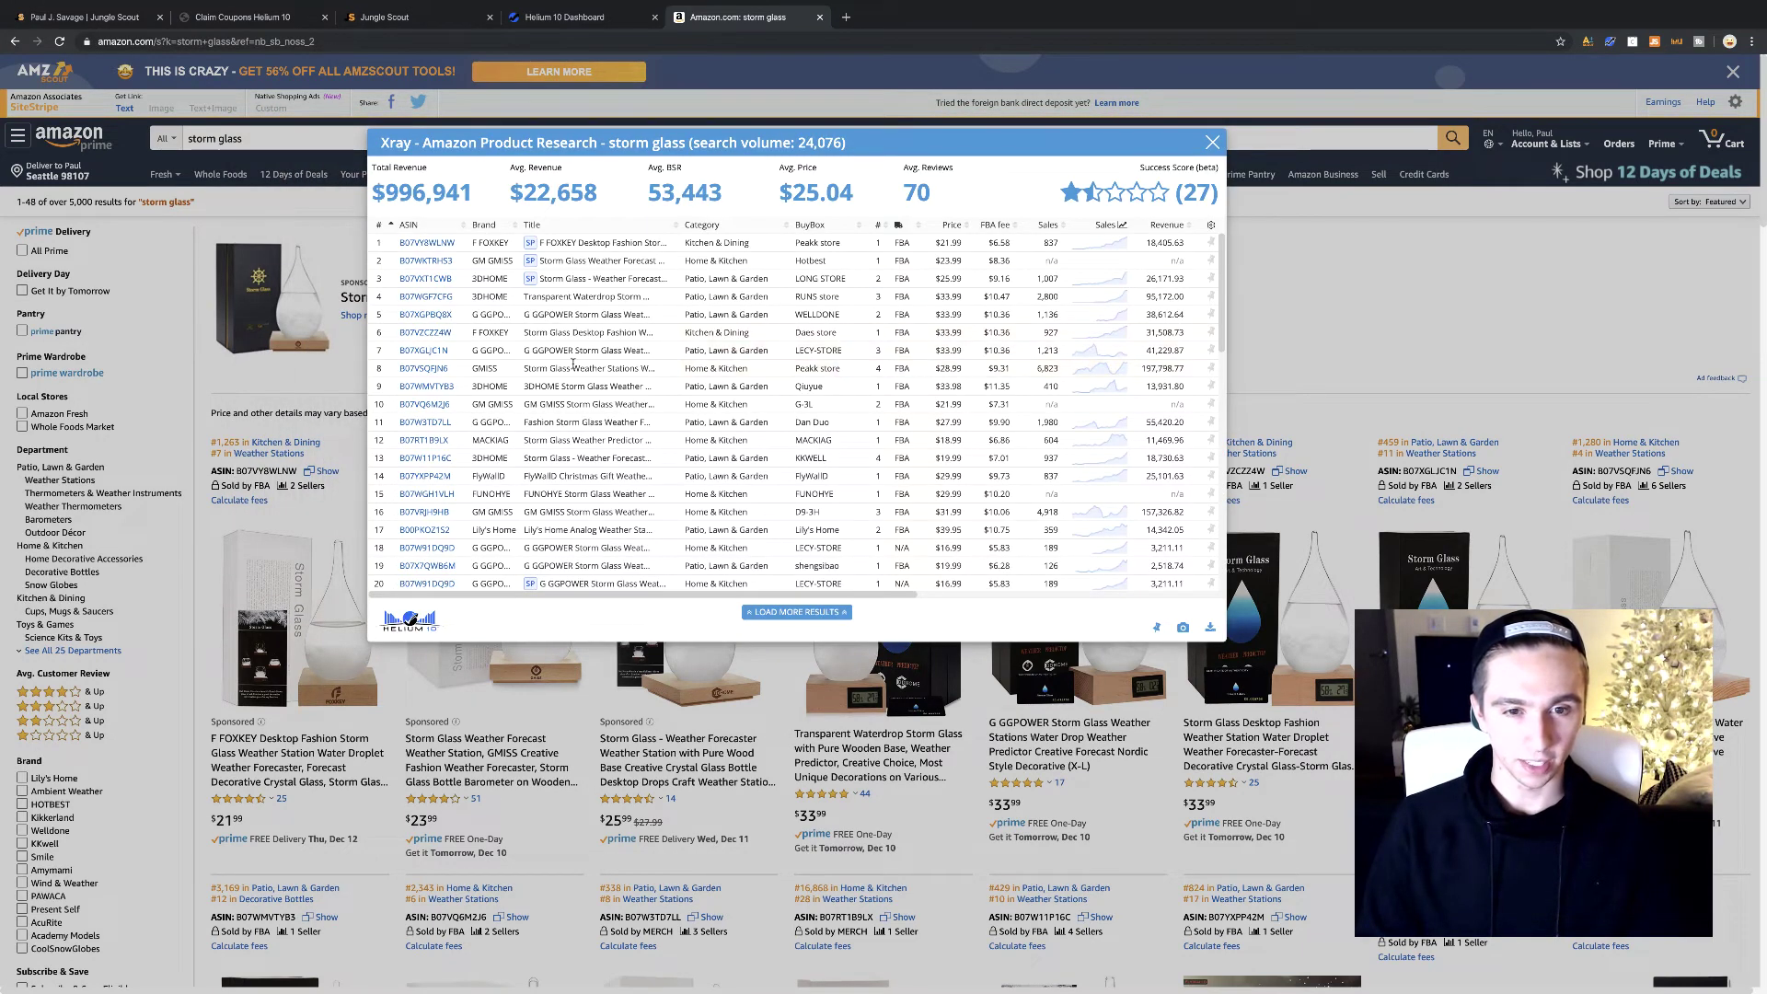
left_click_drag(529, 368, 598, 369)
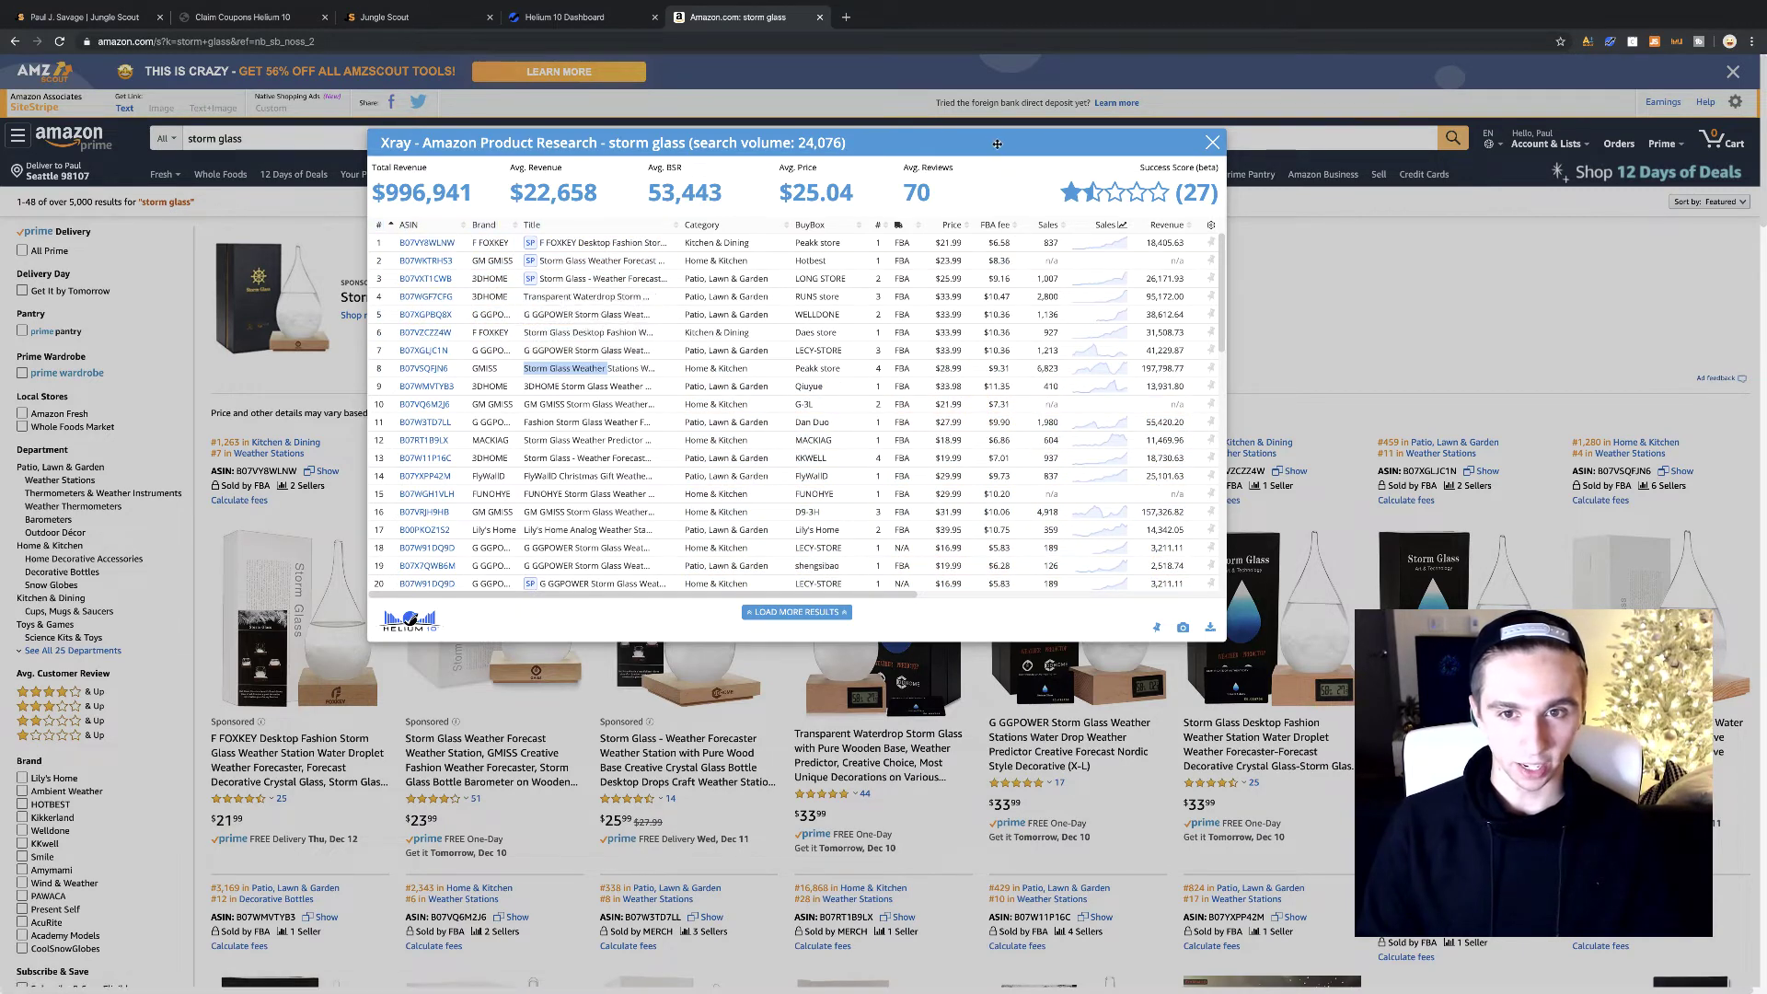
left_click(663, 390)
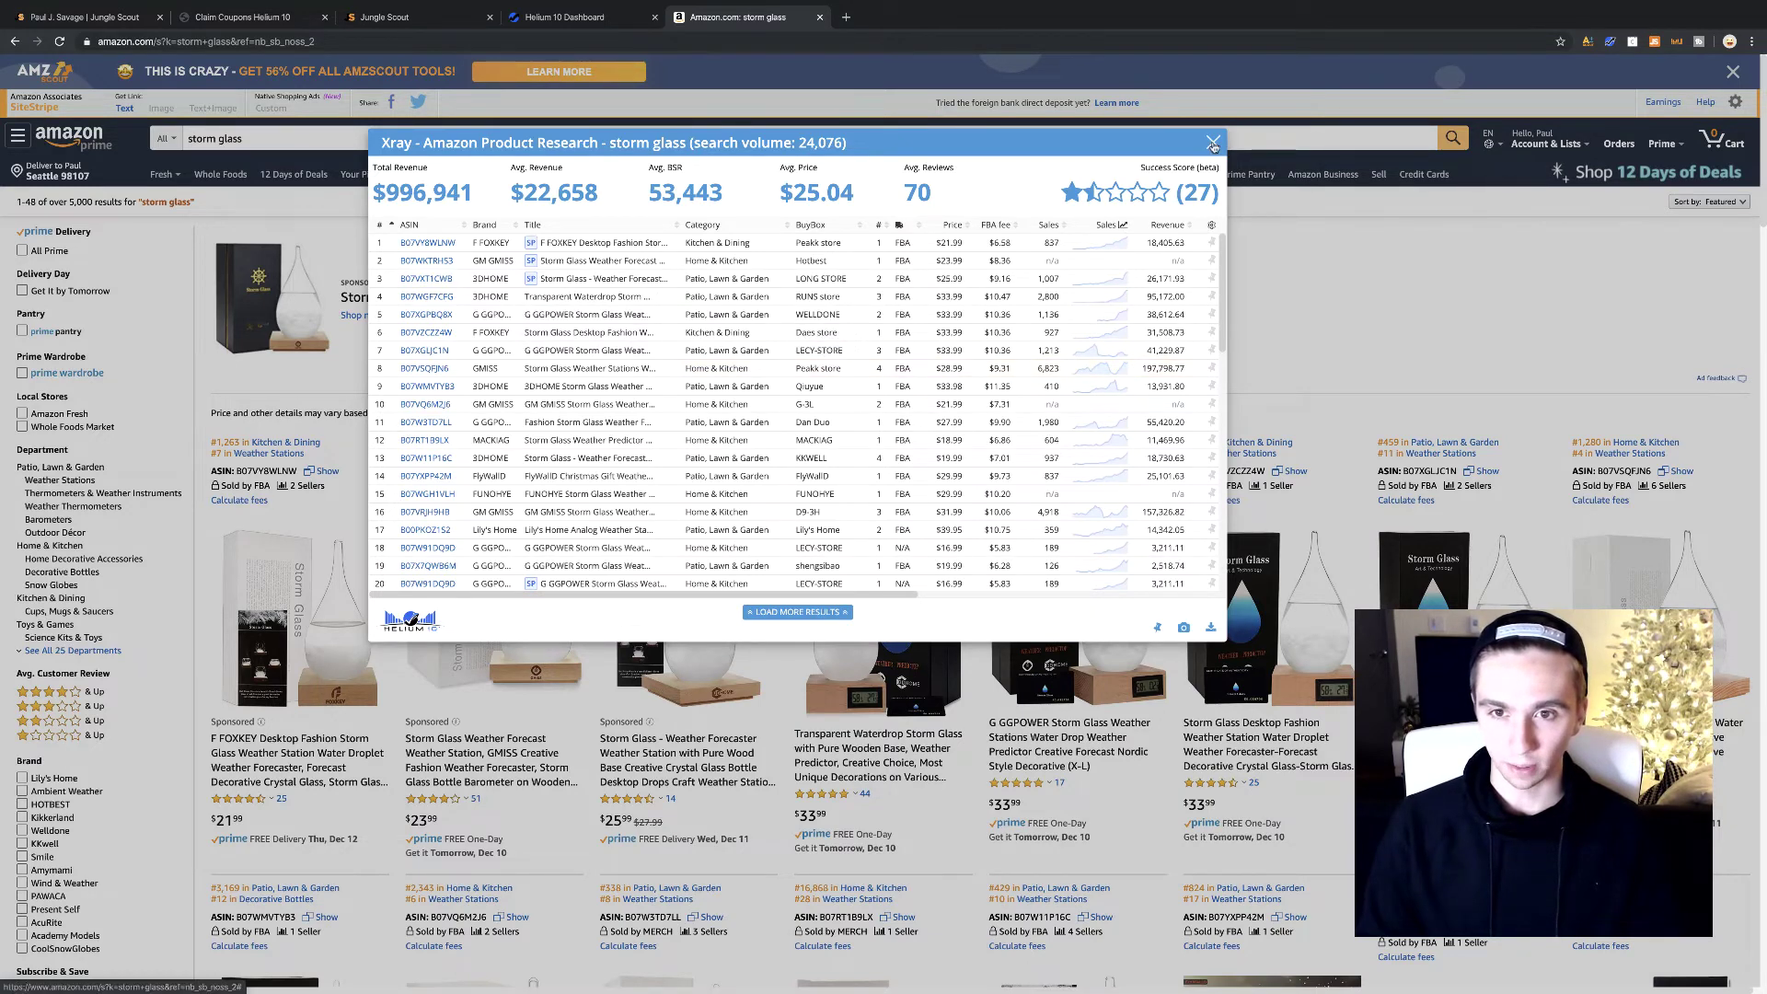
Move the Xray window aside, reopen the Jungle Scout overlay and place Xray beneath Jungle Scout's summary figures
left_click_drag(1085, 144, 717, 136)
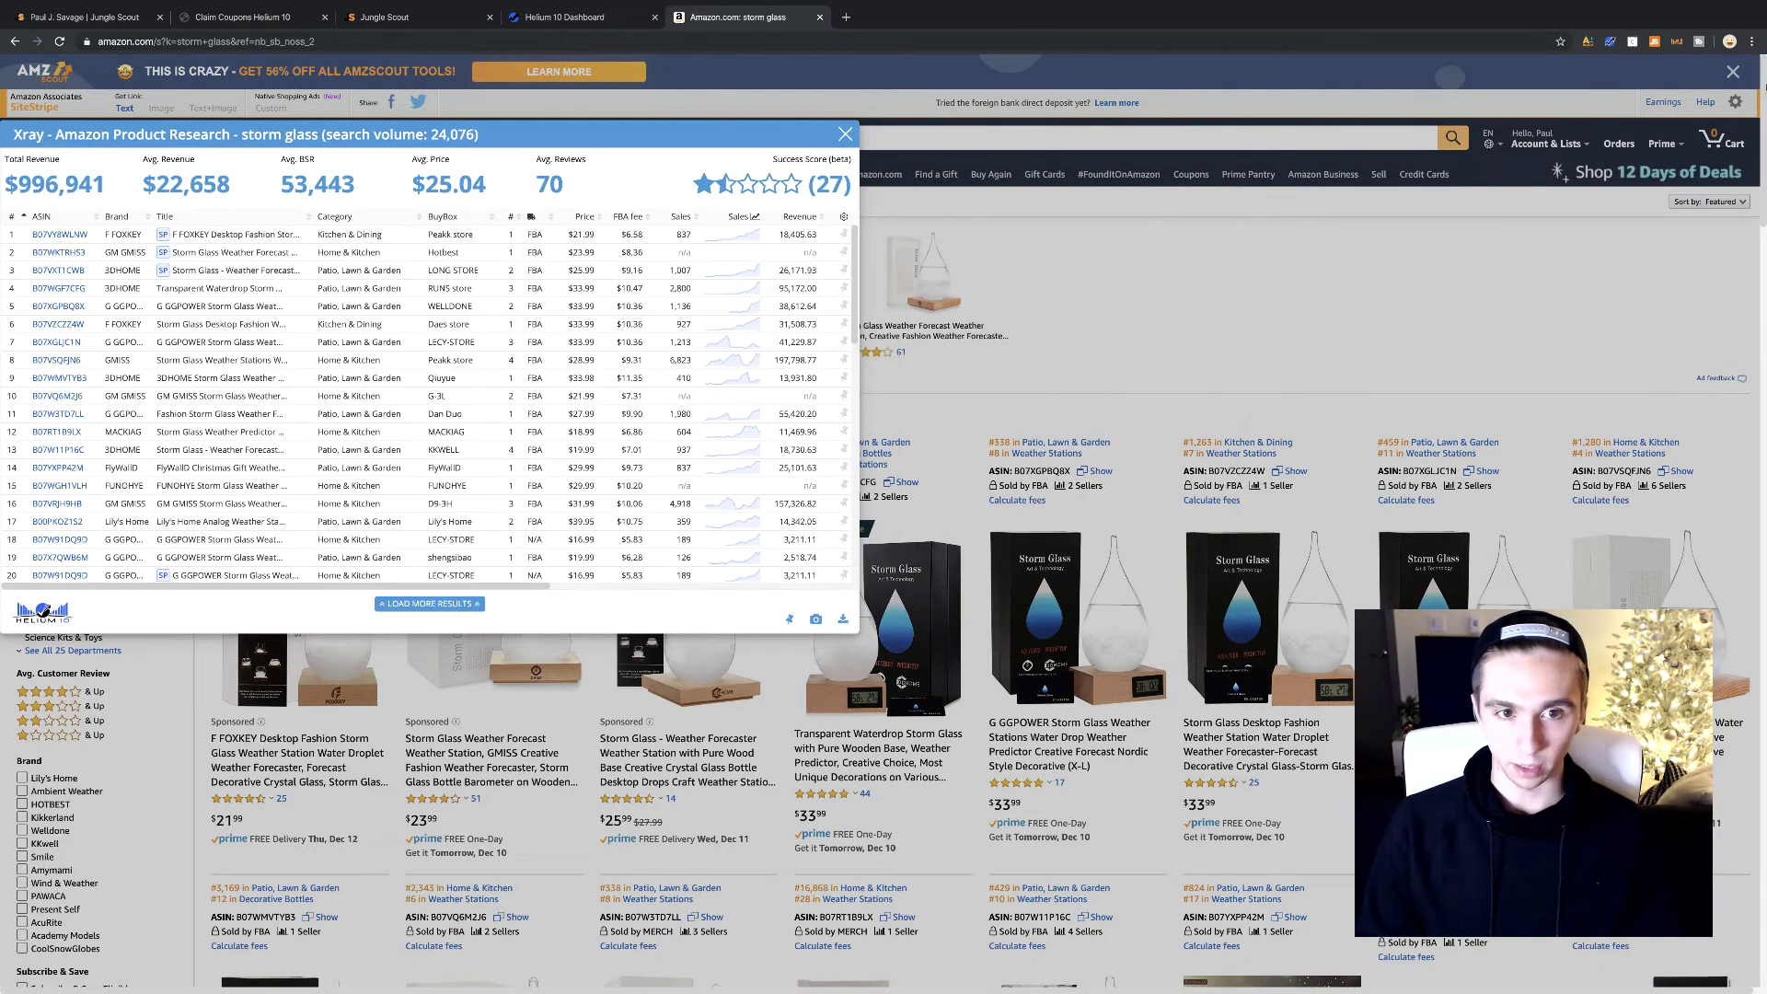
left_click(1653, 41)
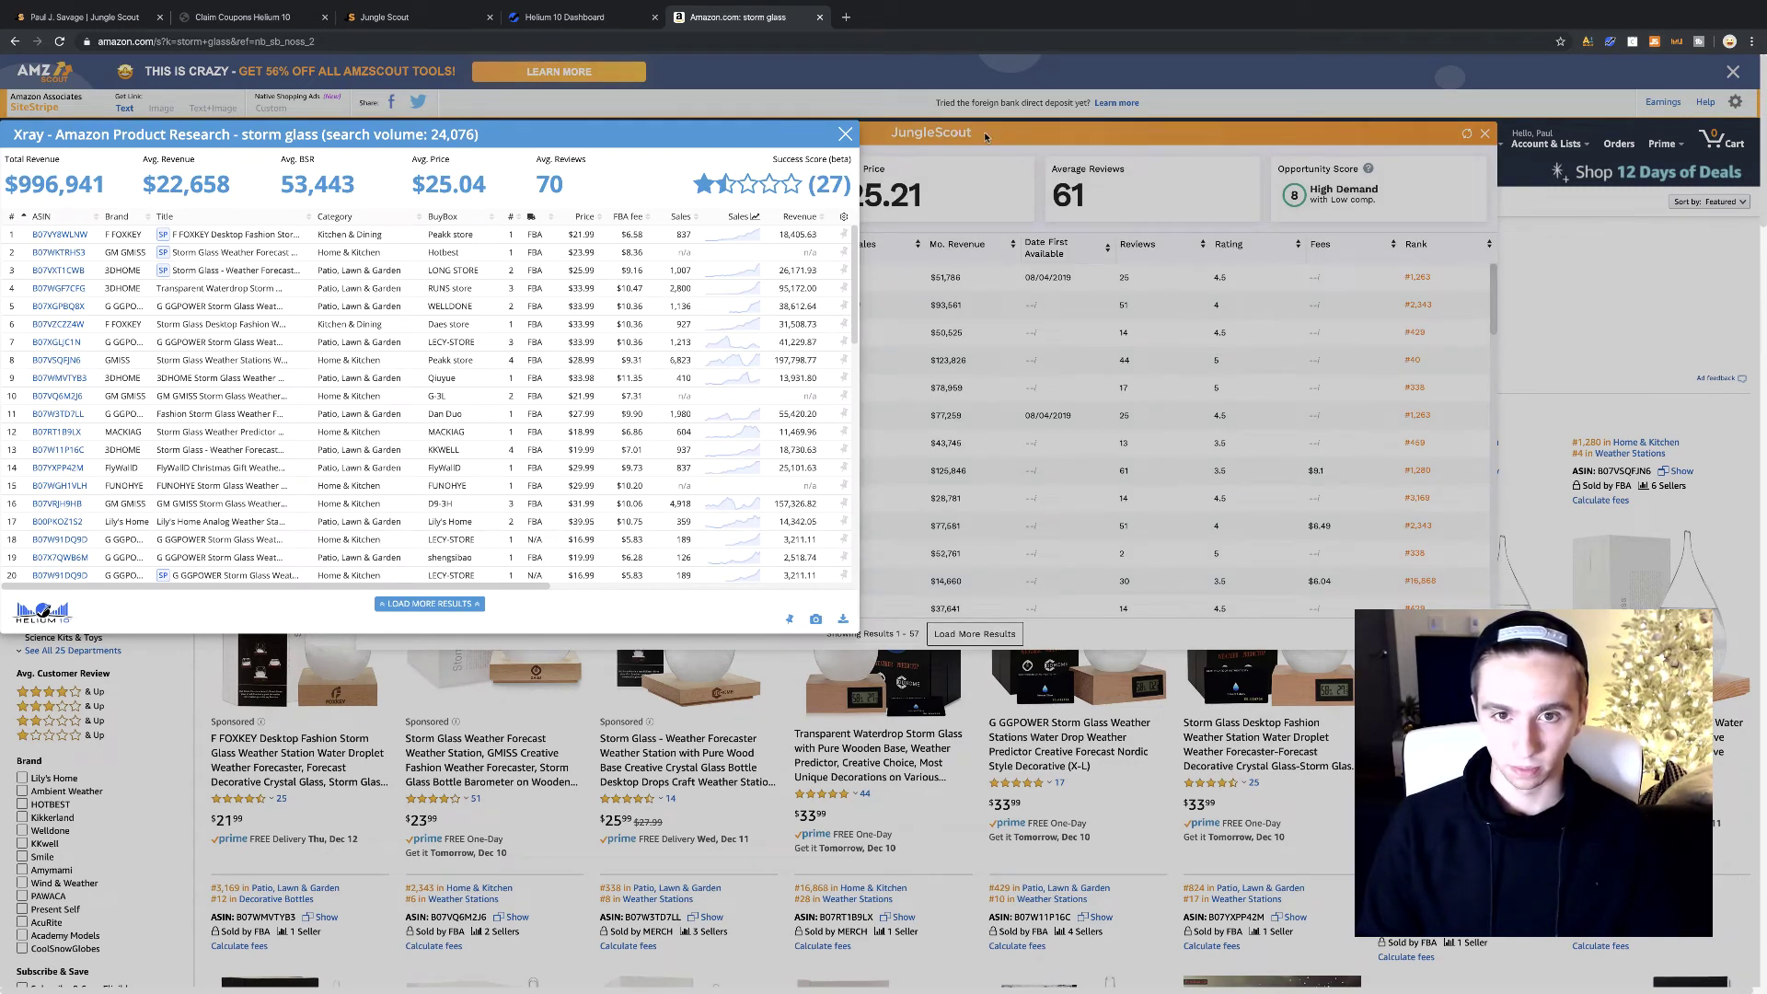
left_click_drag(788, 140, 974, 135)
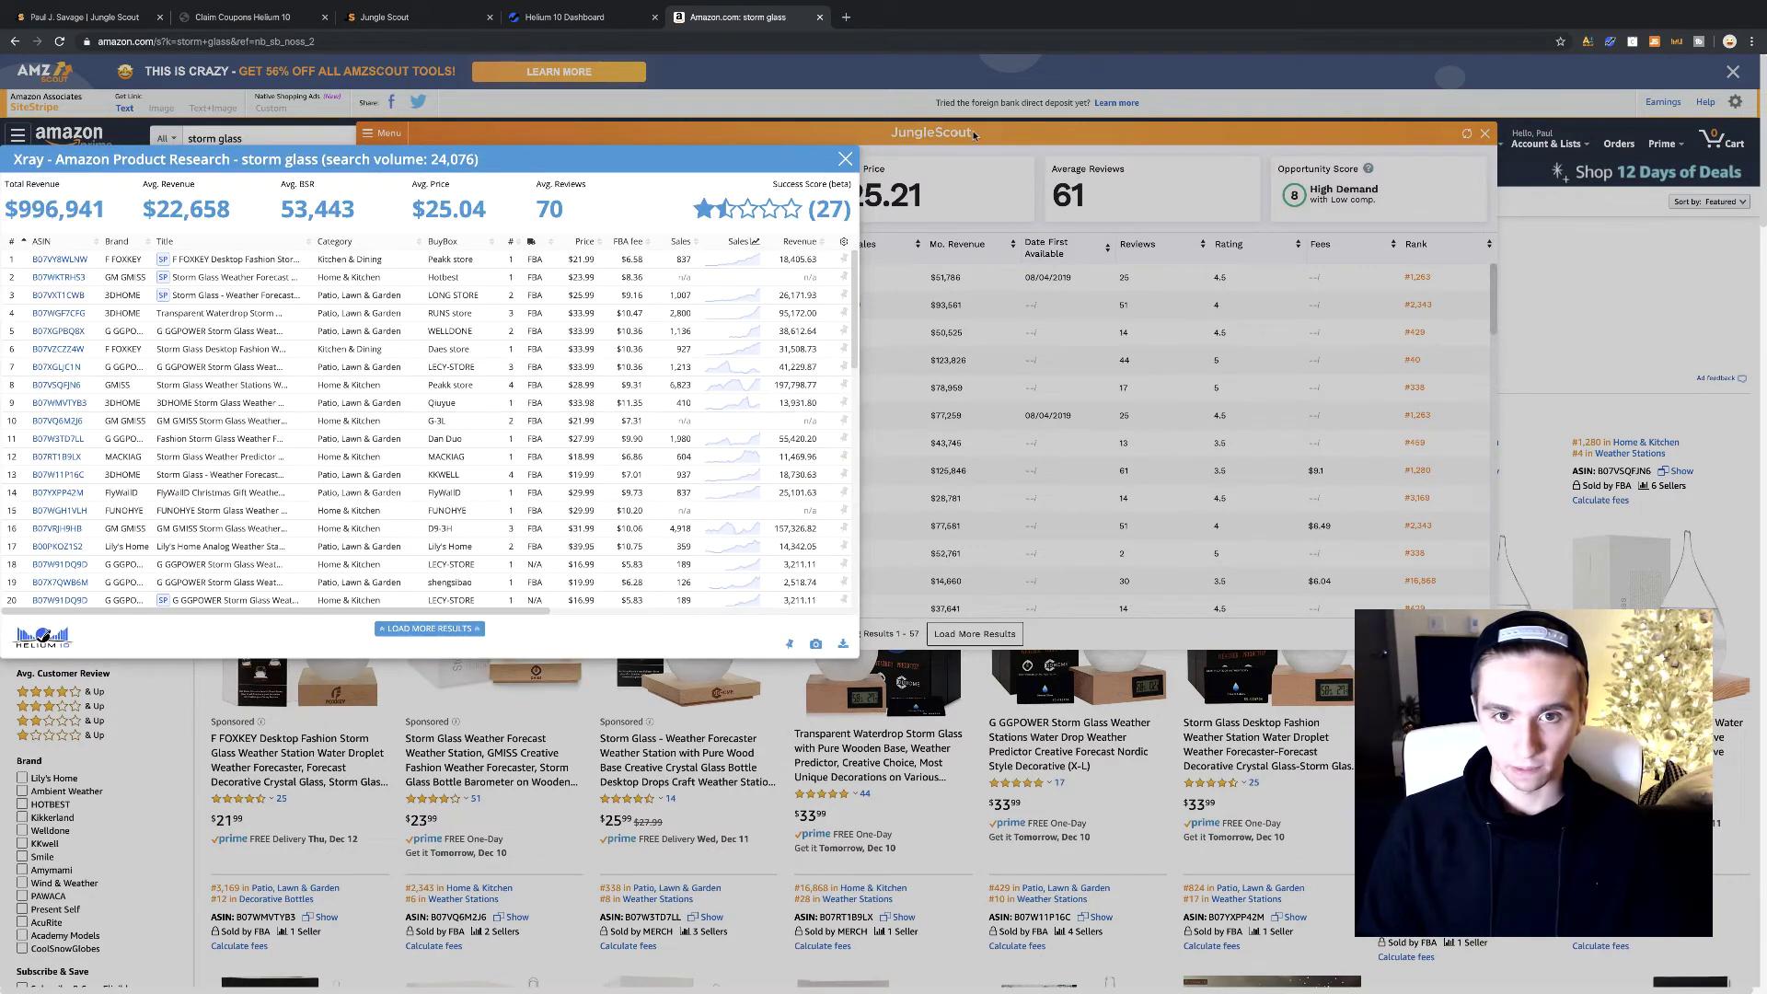
left_click_drag(799, 170, 798, 500)
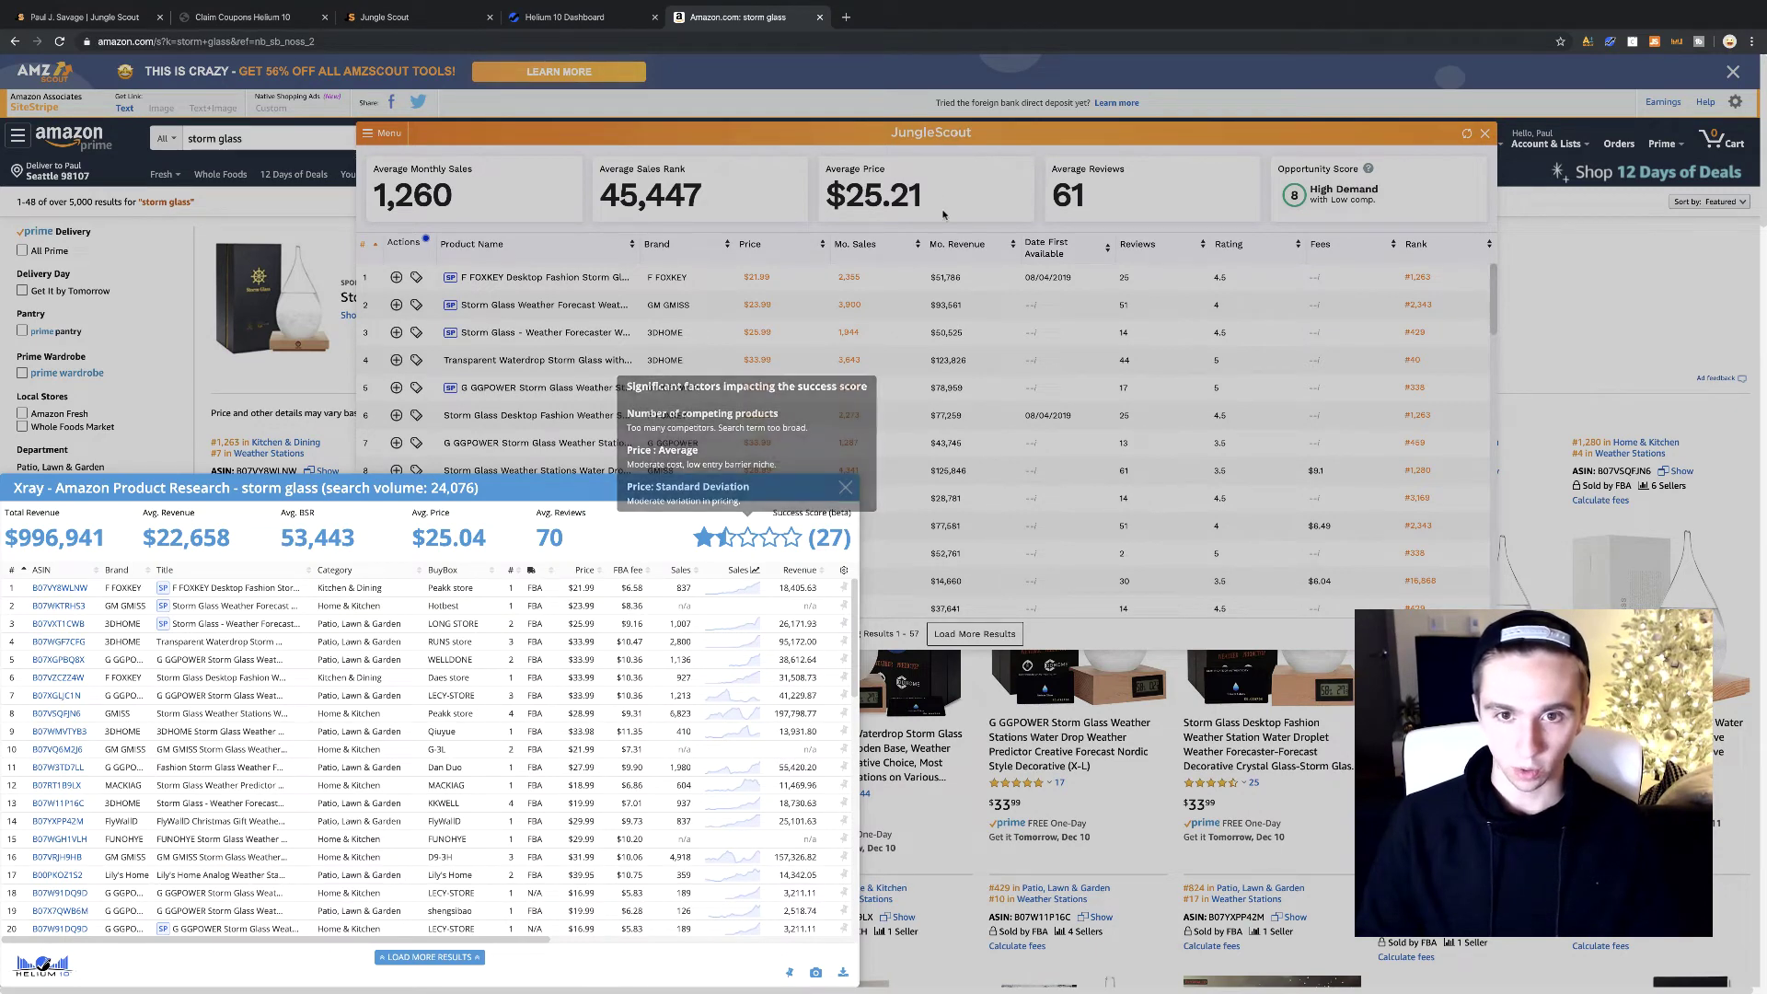
Close Xray, shift the Jungle Scout overlay toward the upper edge of the page and run Xray again
left_click(845, 488)
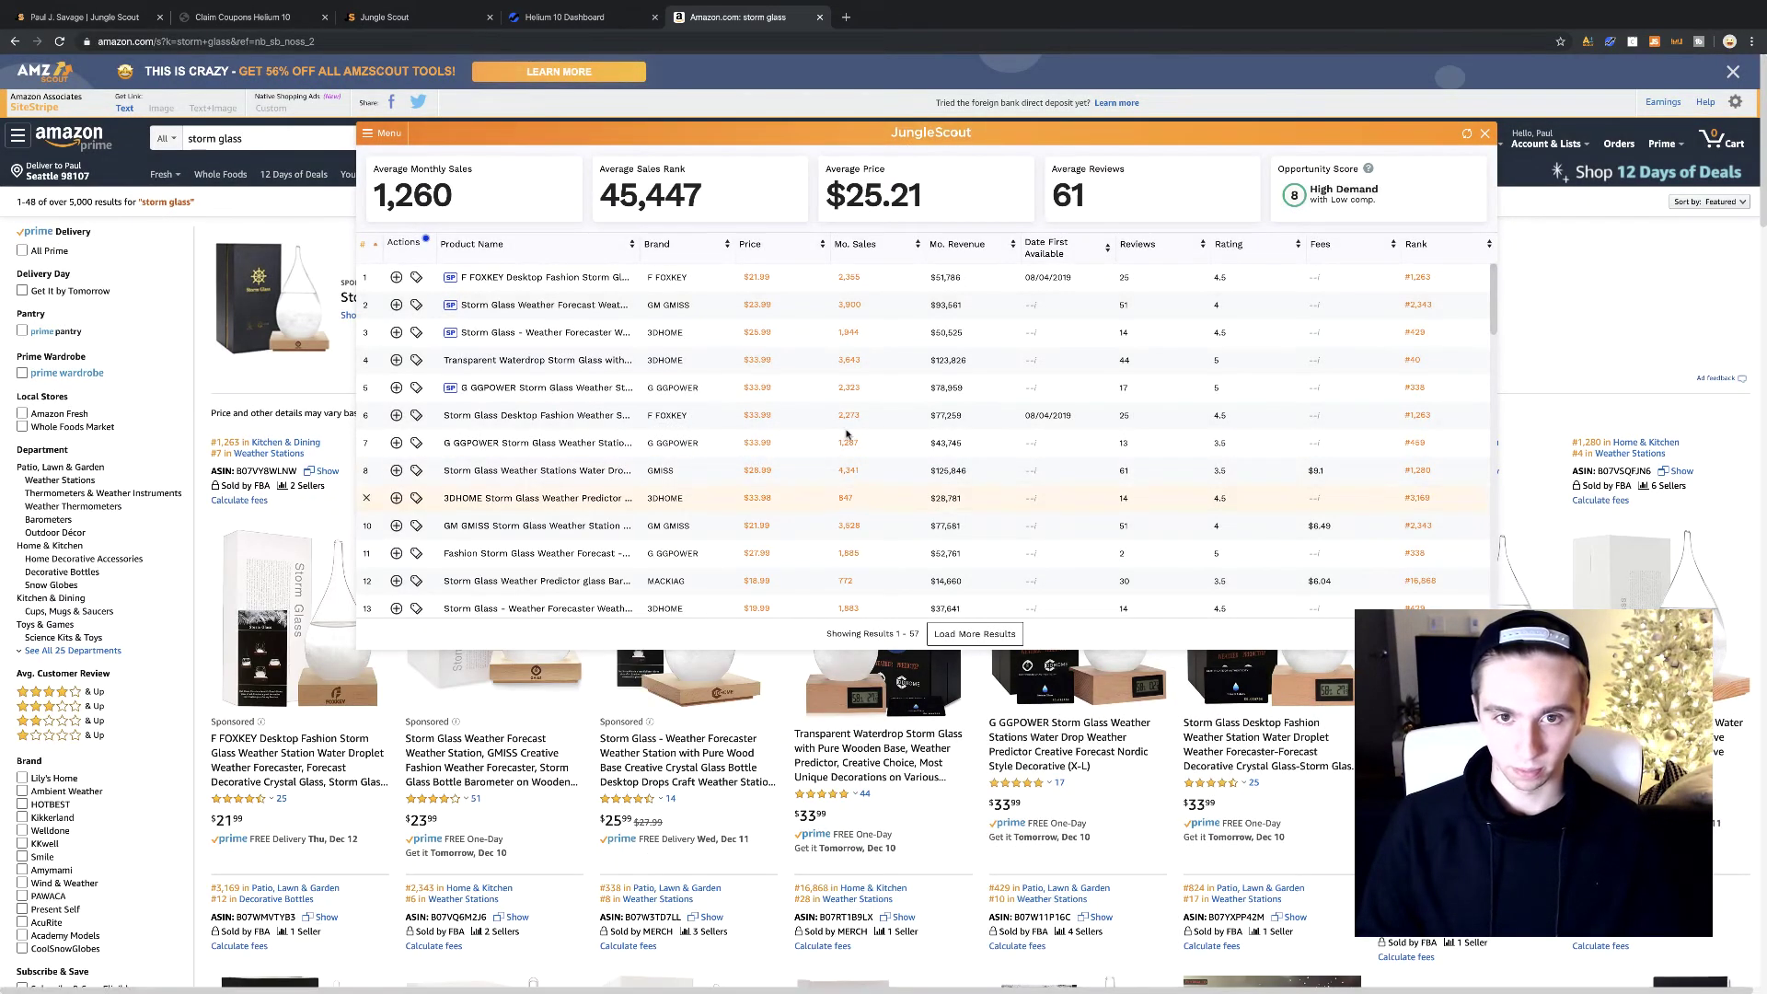
left_click_drag(916, 129, 1279, 22)
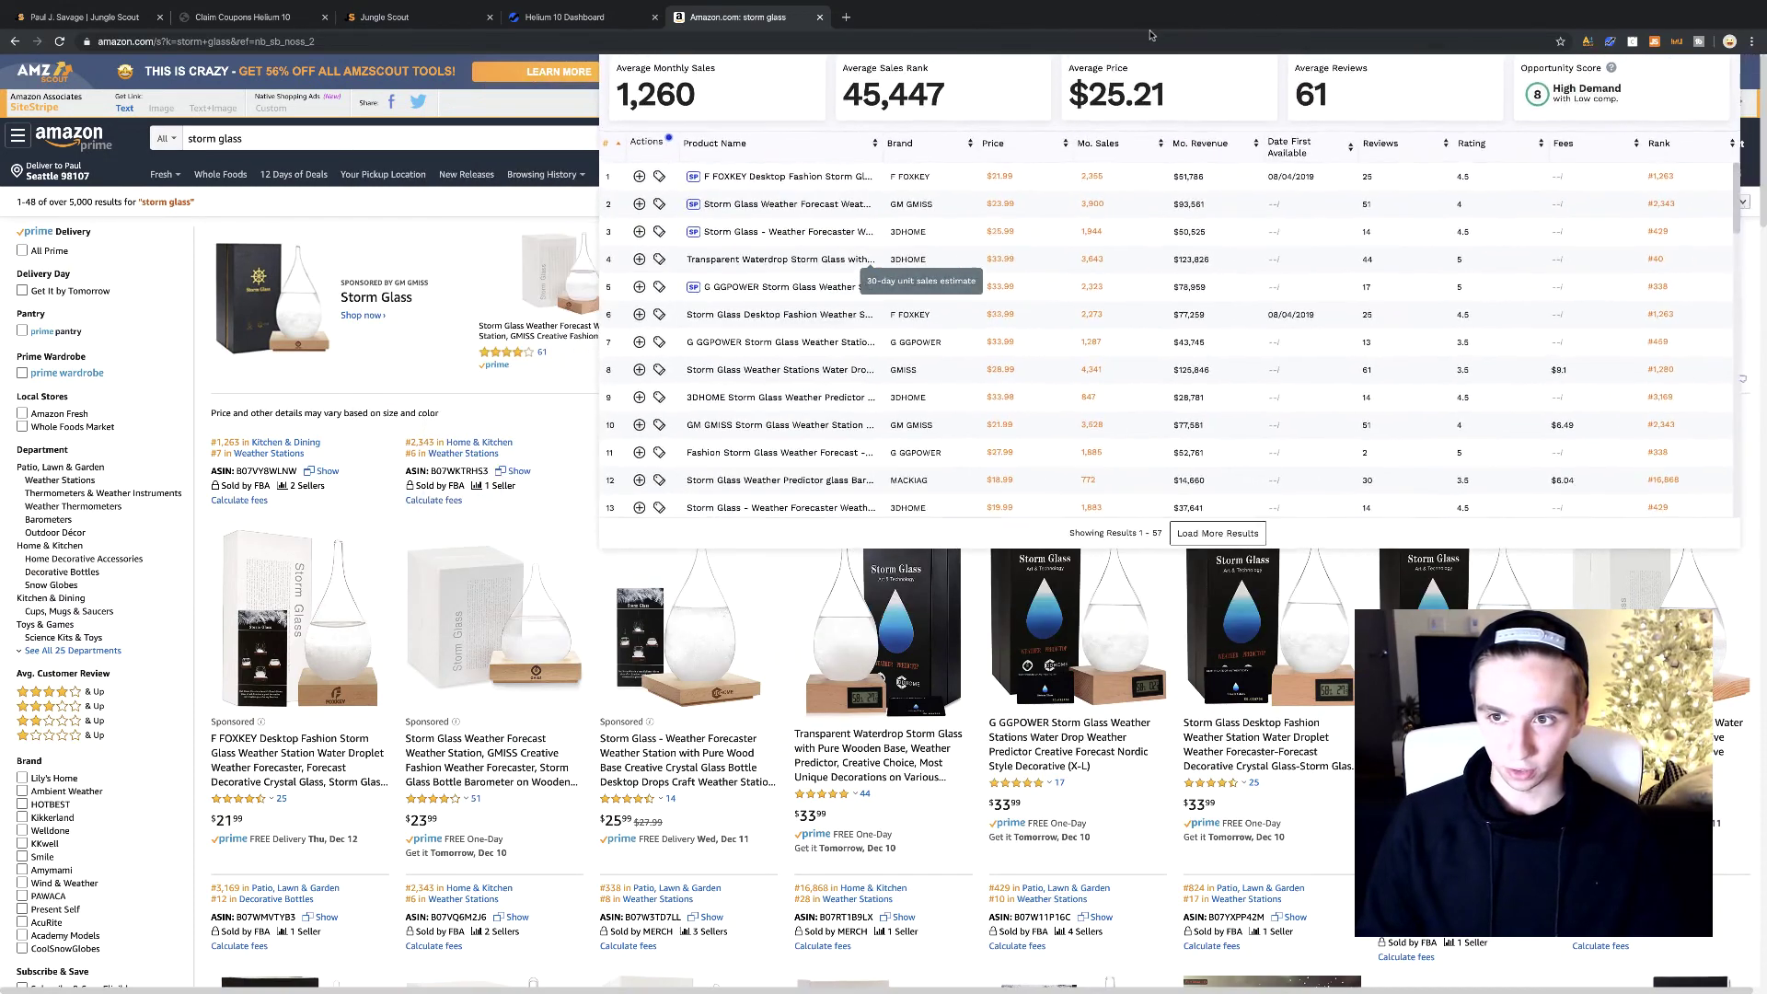
left_click(1606, 42)
left_click(1449, 120)
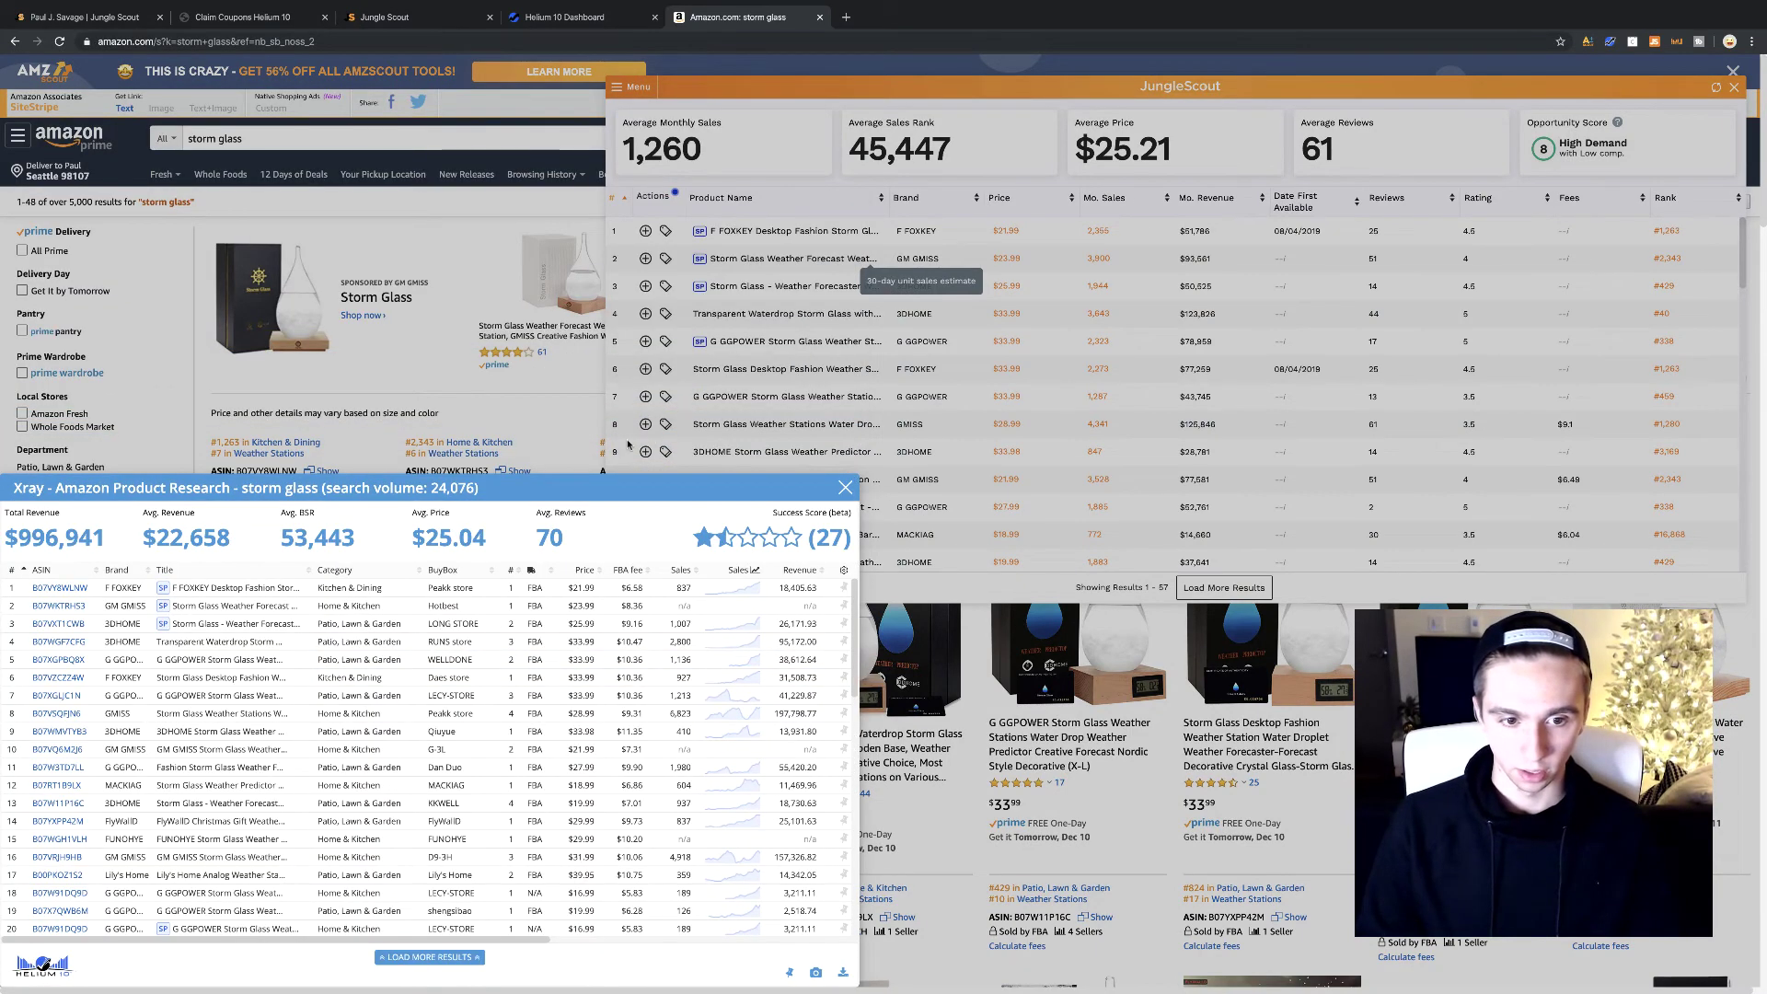
Align the Xray window directly below the Jungle Scout overlay, shorten it and widen it to the page edge
left_click_drag(600, 495, 1253, 488)
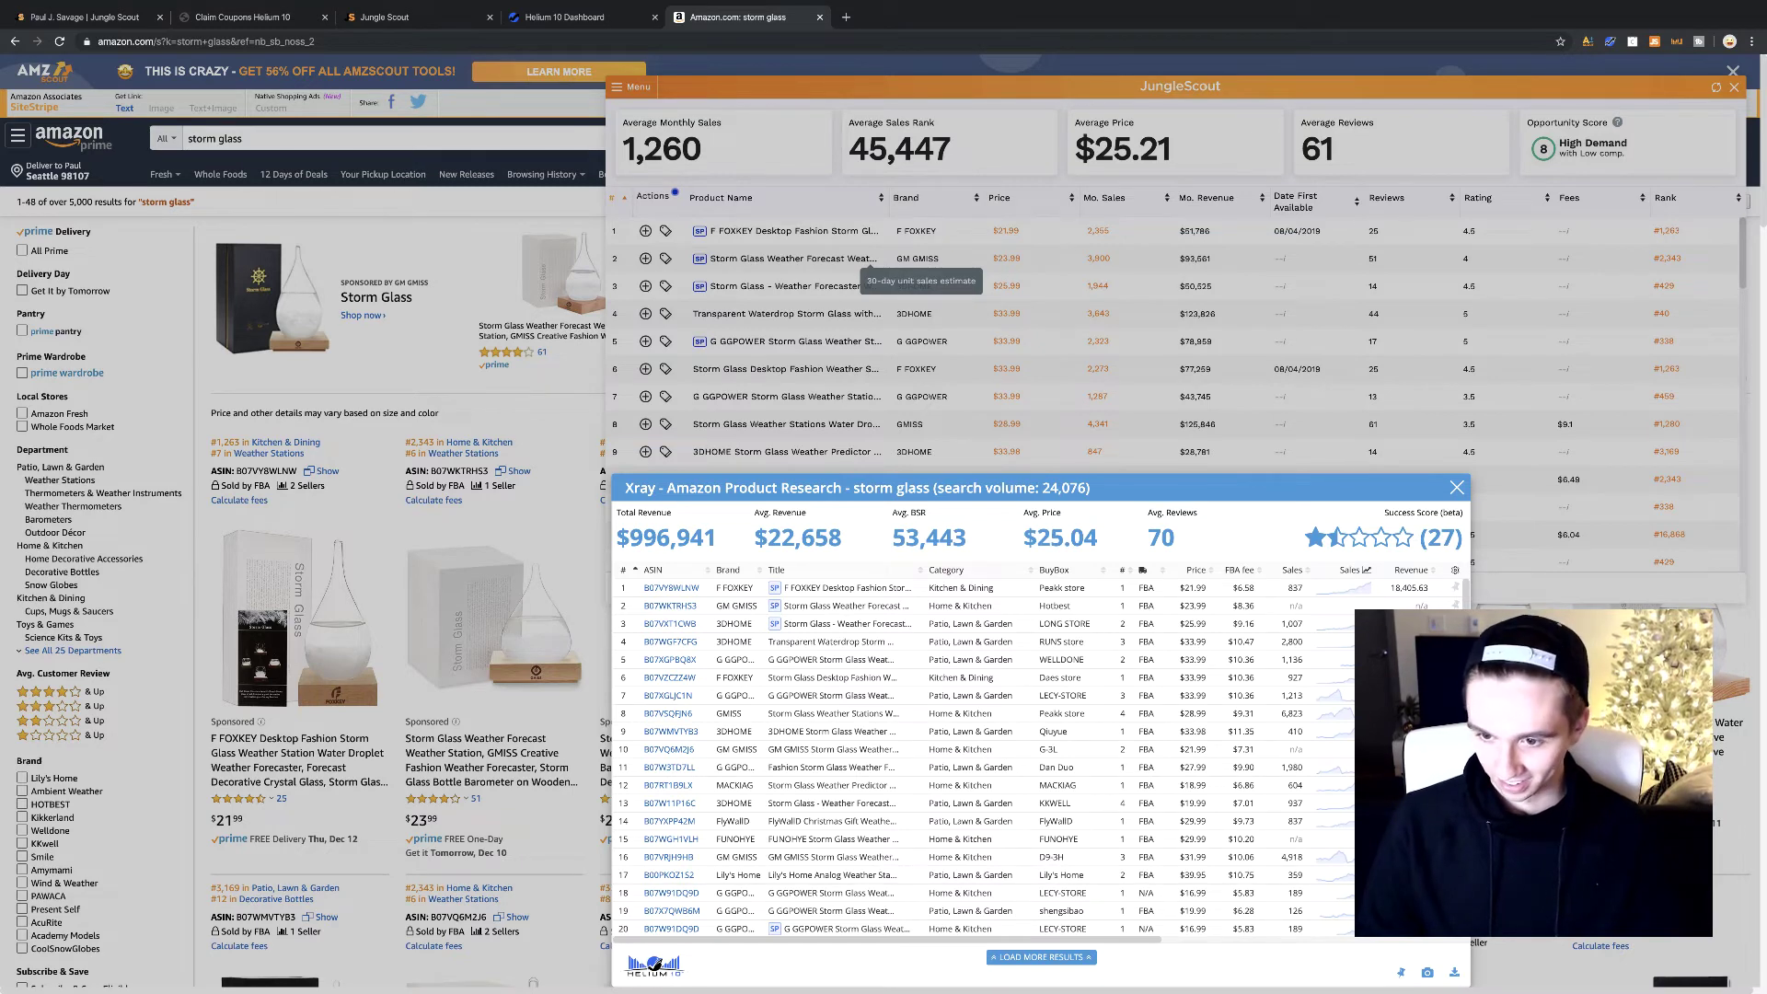
left_click_drag(1238, 986, 1237, 888)
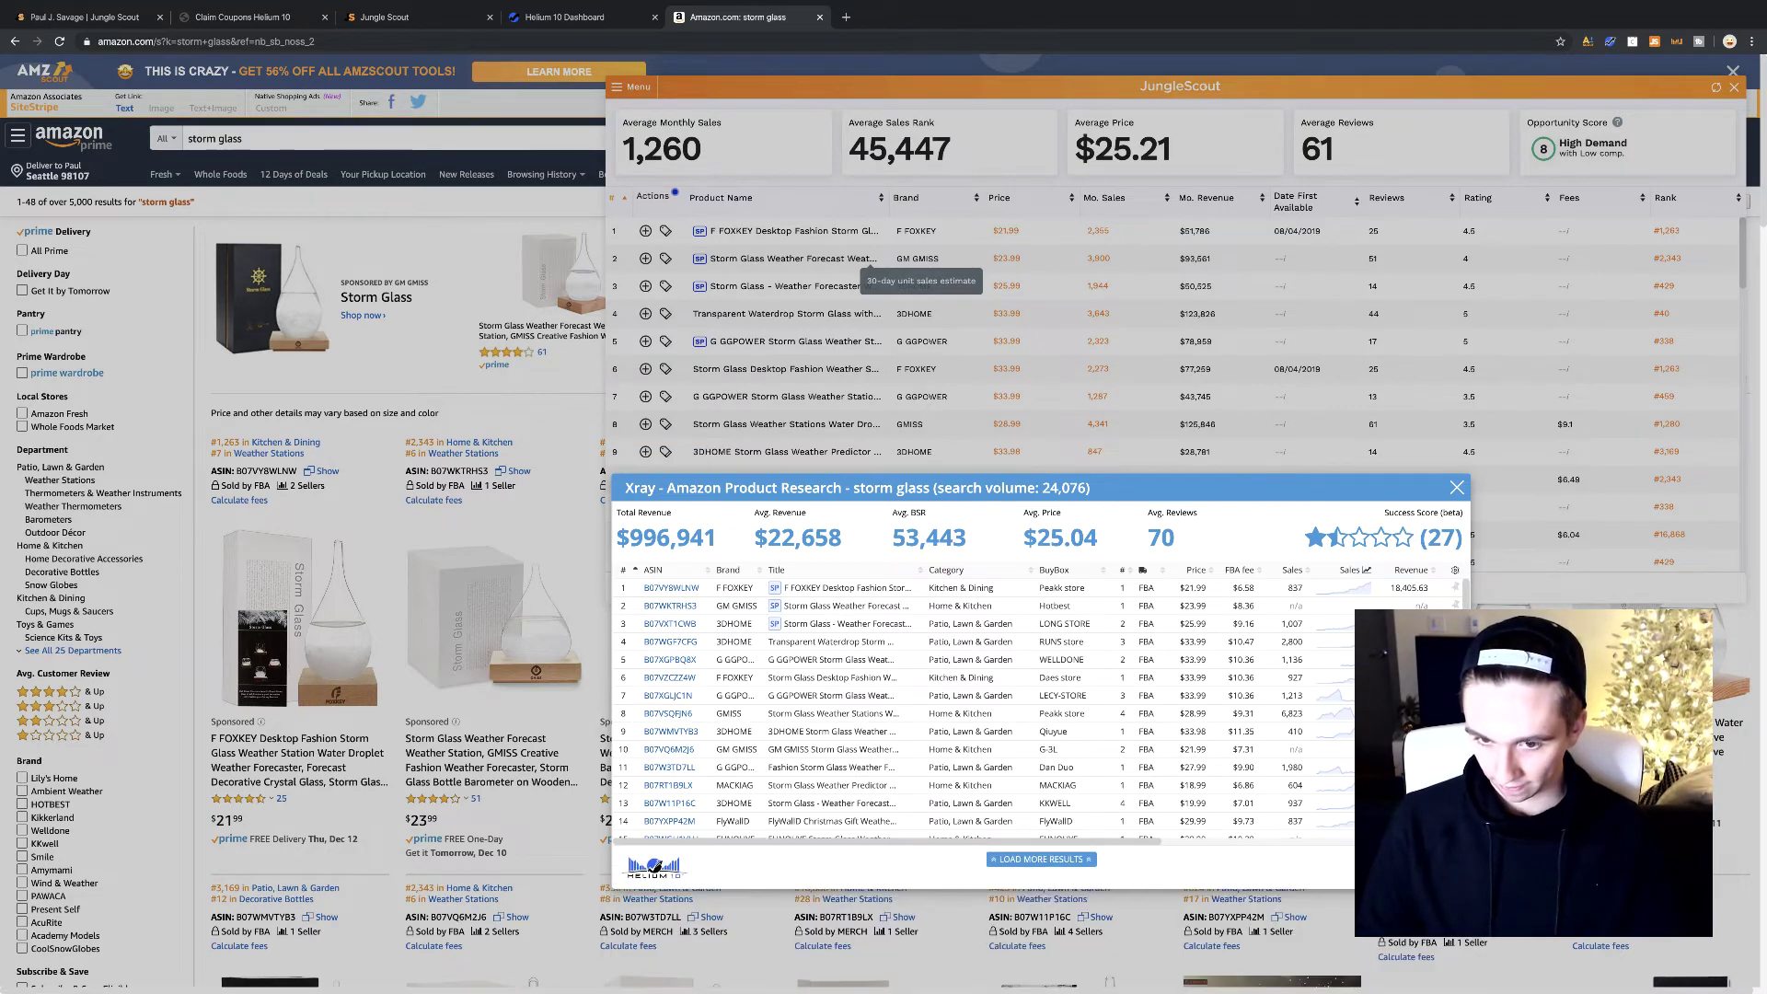
left_click_drag(1098, 474, 1088, 684)
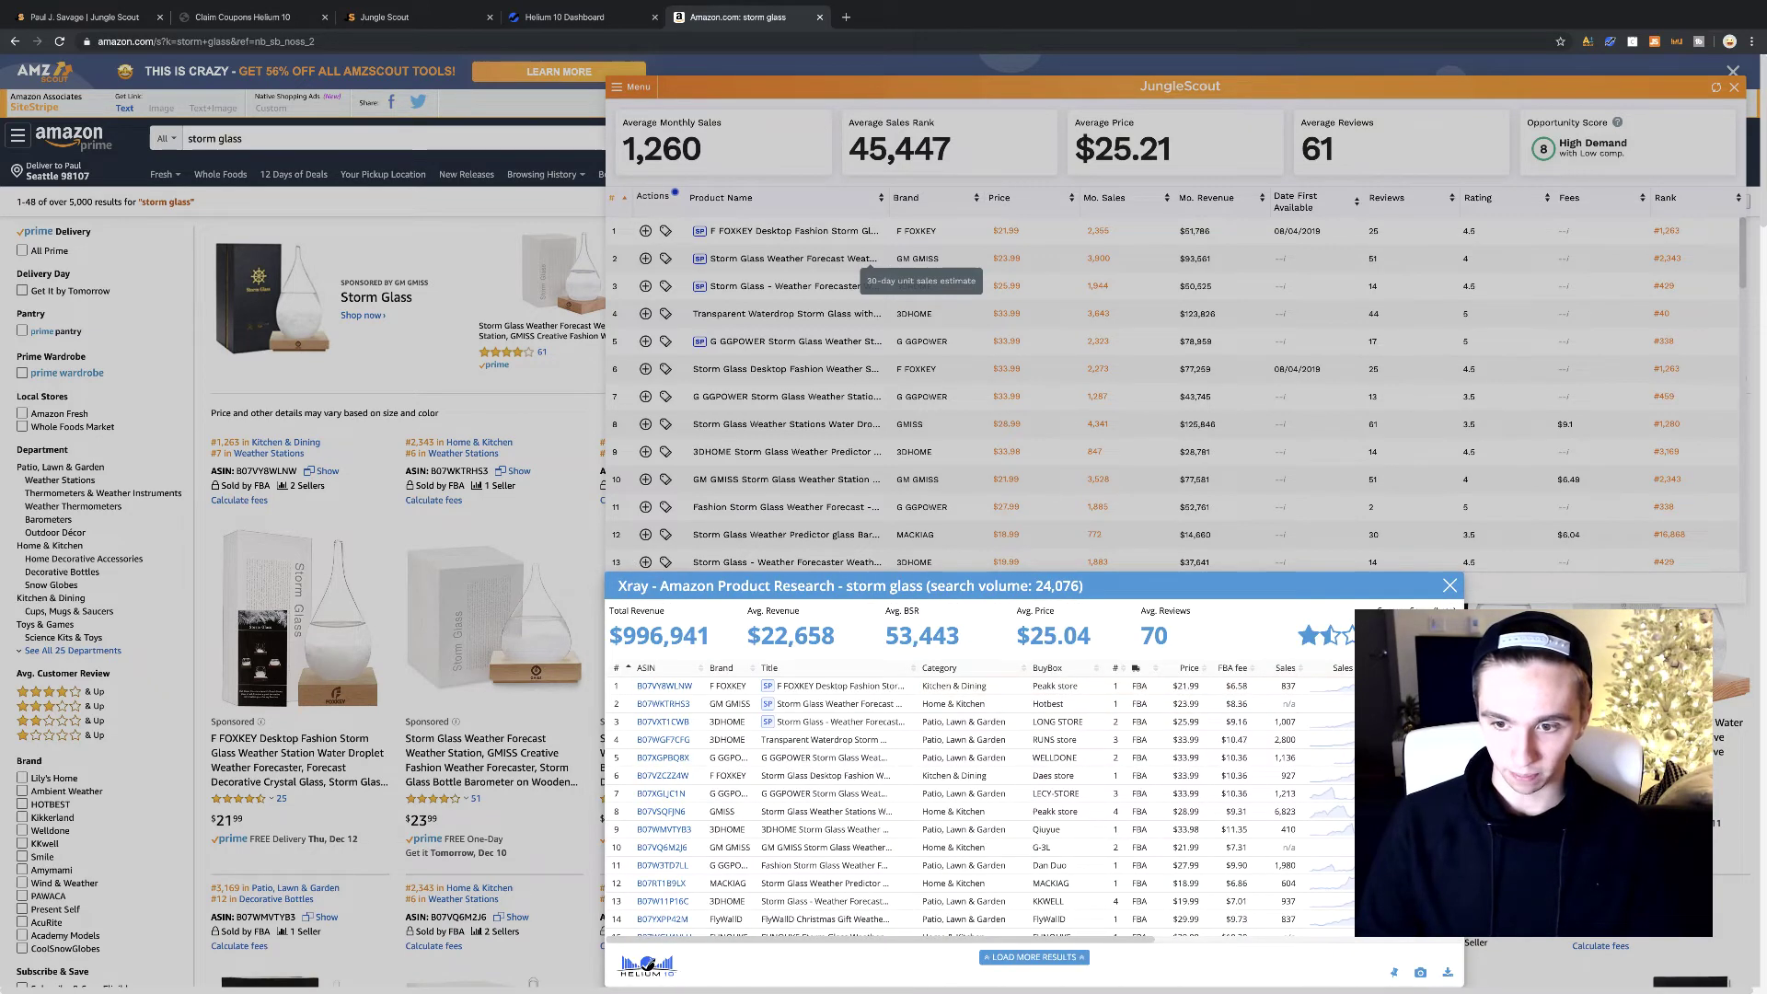
left_click_drag(1464, 757, 1764, 757)
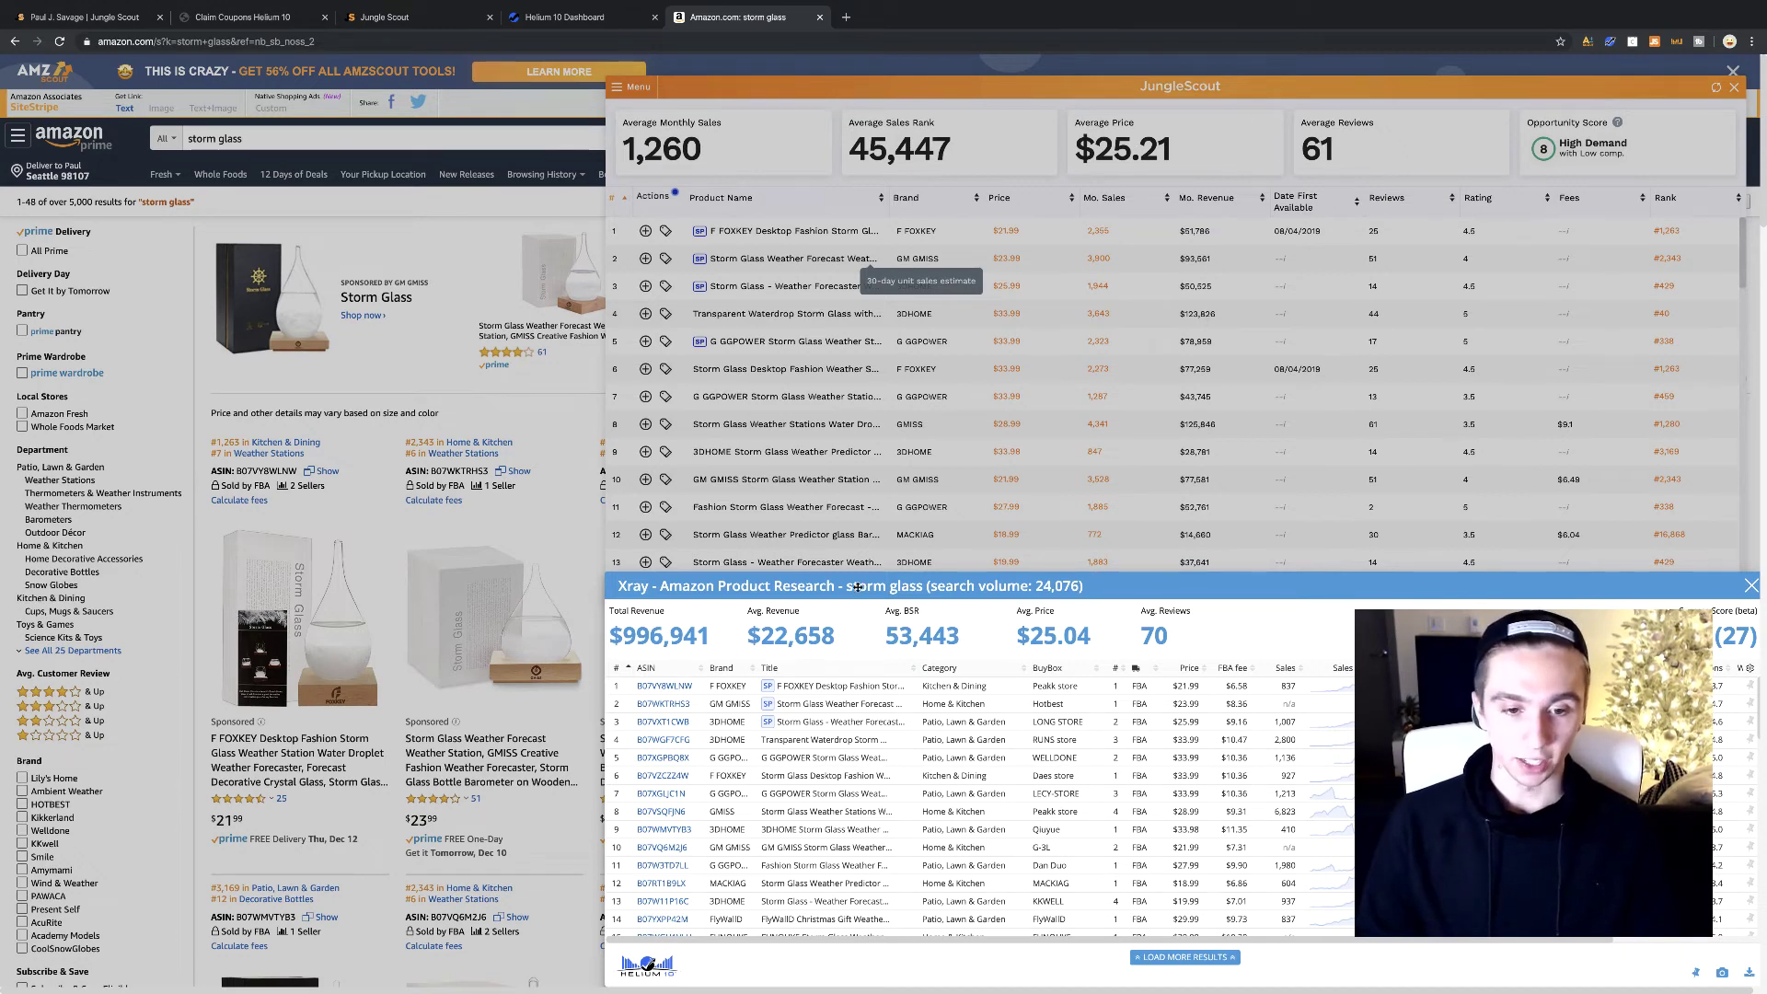
Compare the Xray data with Jungle Scout's, close both overlays and dismiss the AMZScout promotional banner
mouse_move(661, 689)
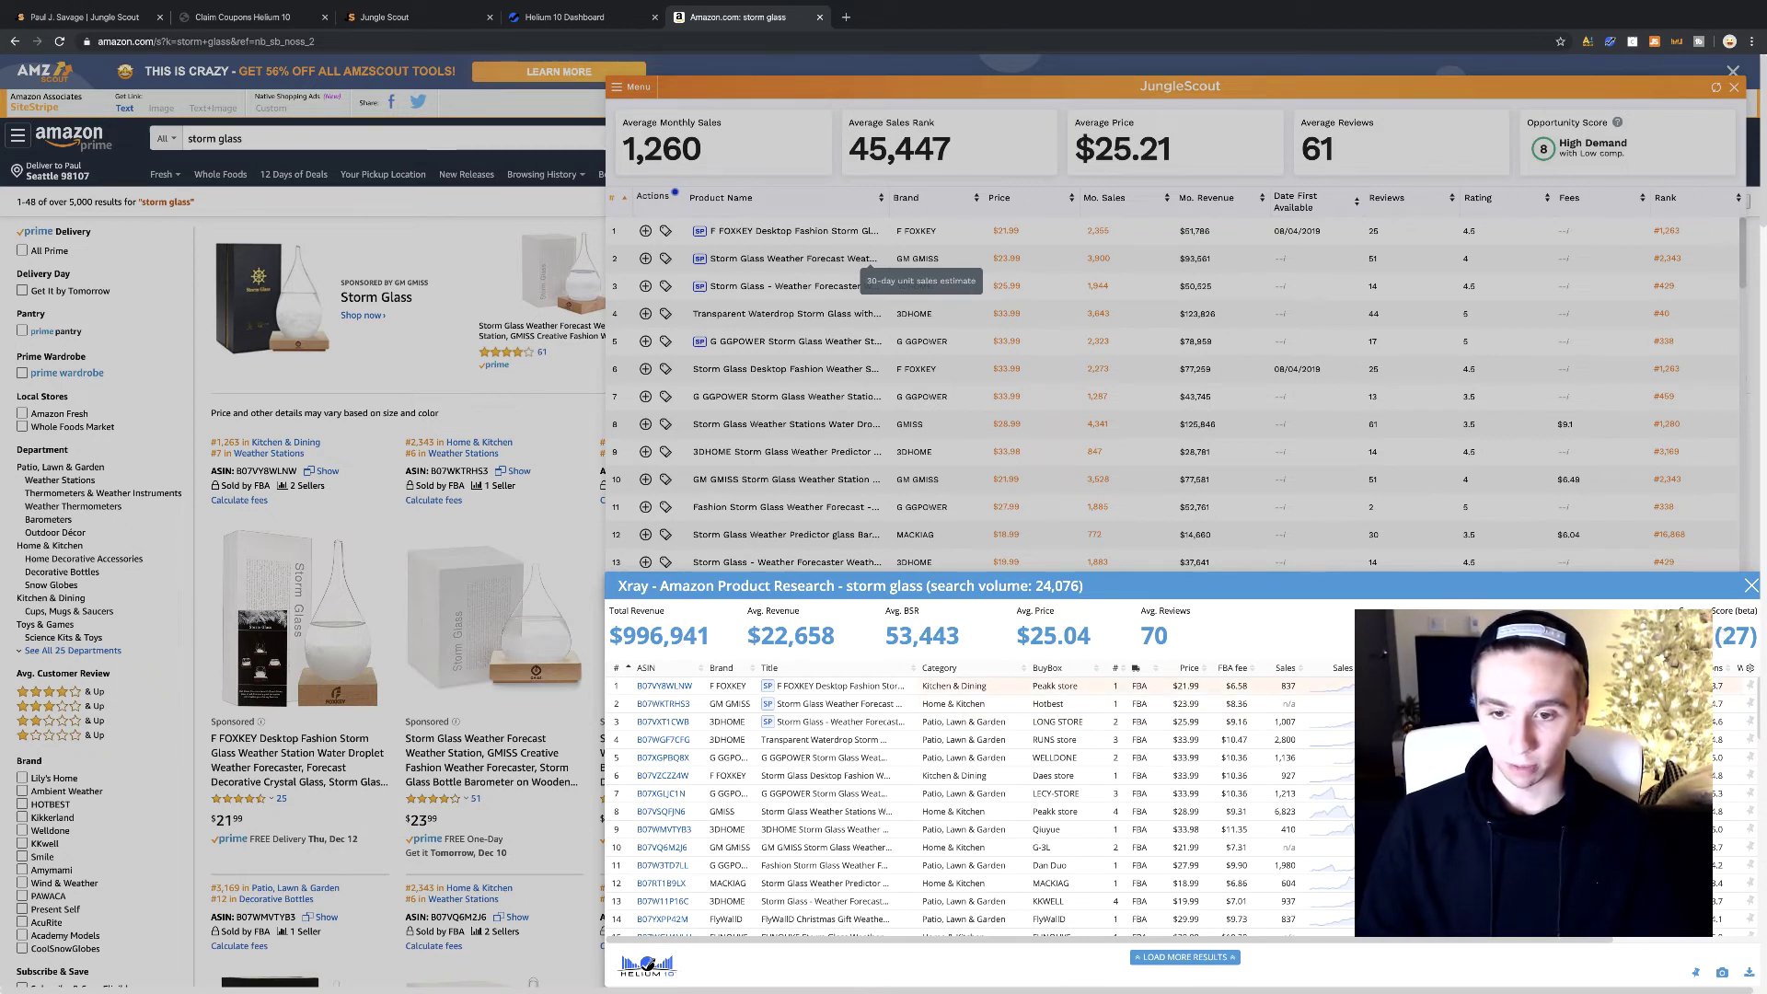
left_click(1751, 585)
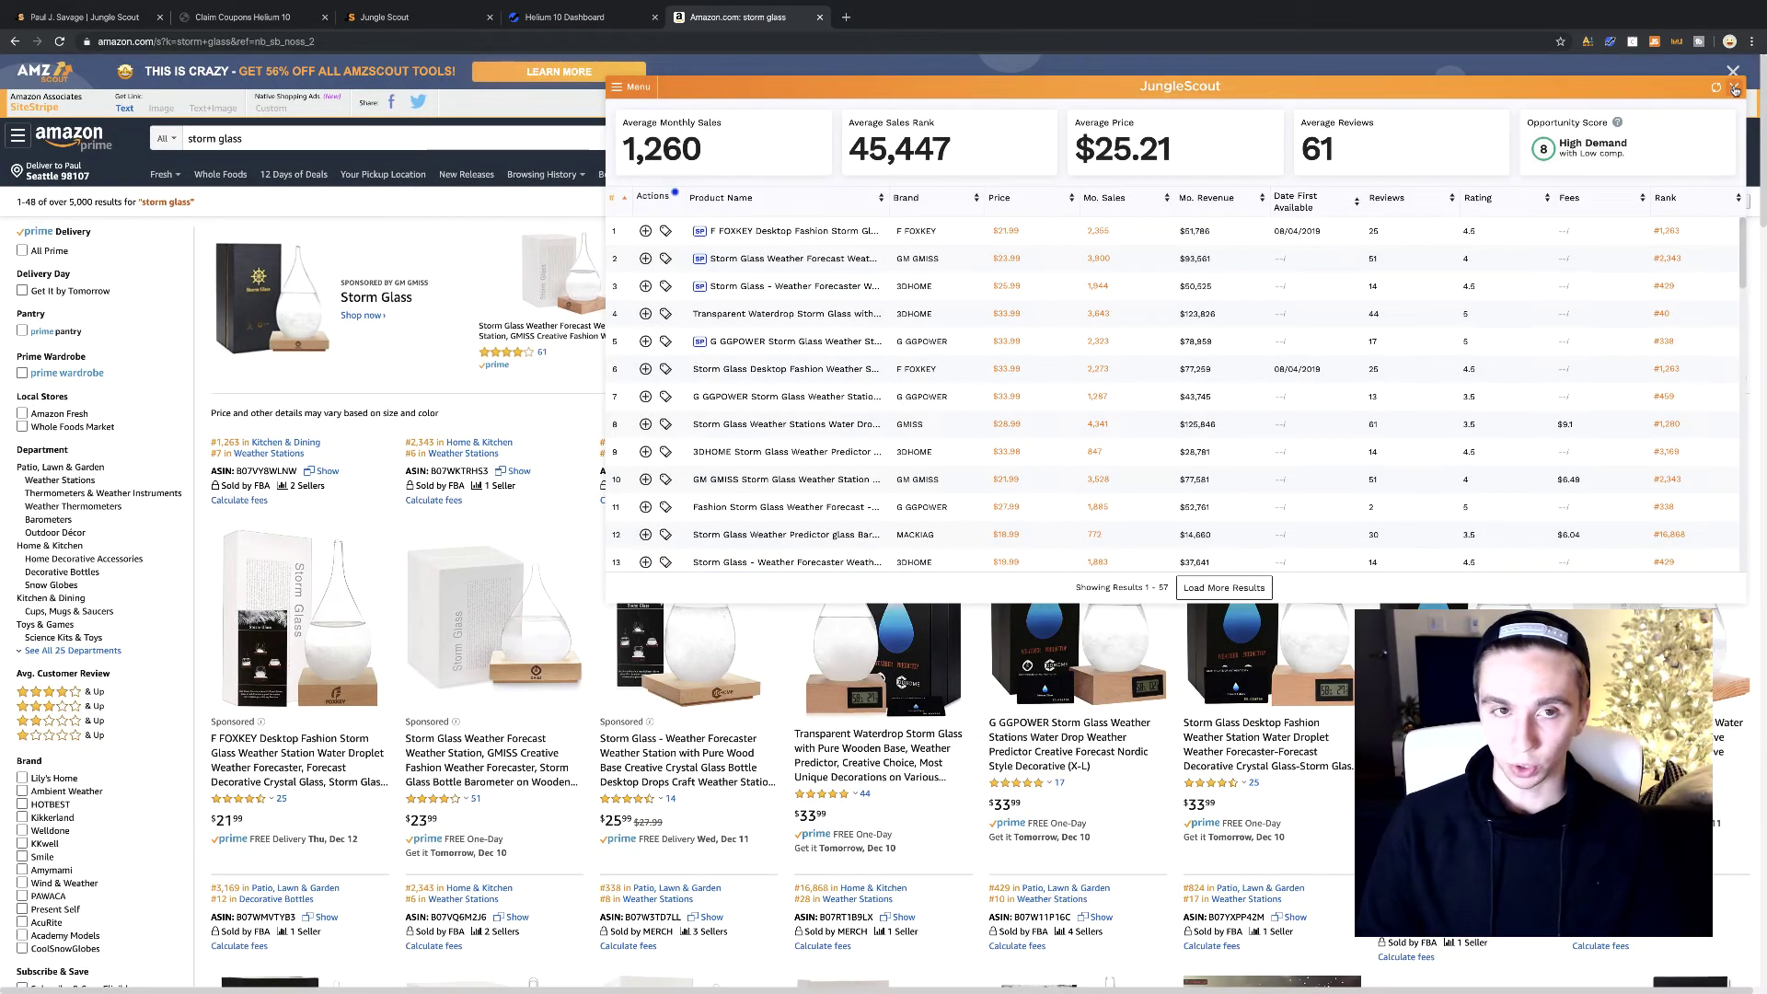
left_click(1734, 88)
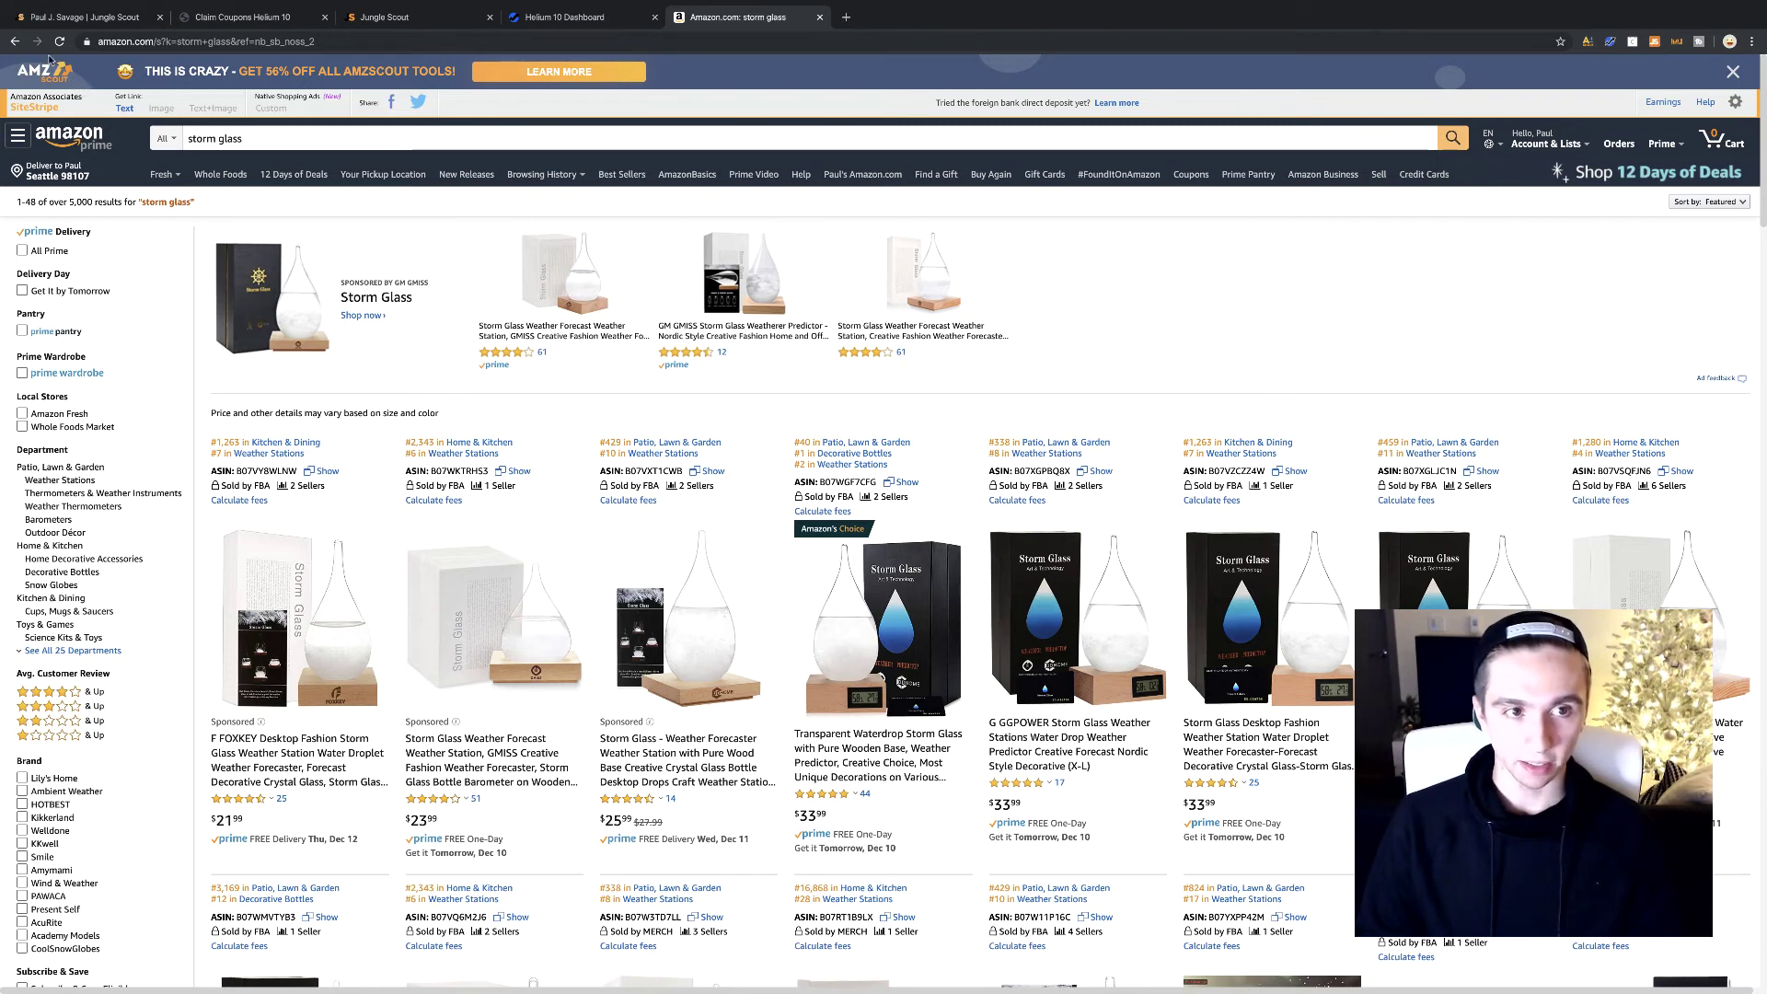
left_click(1734, 73)
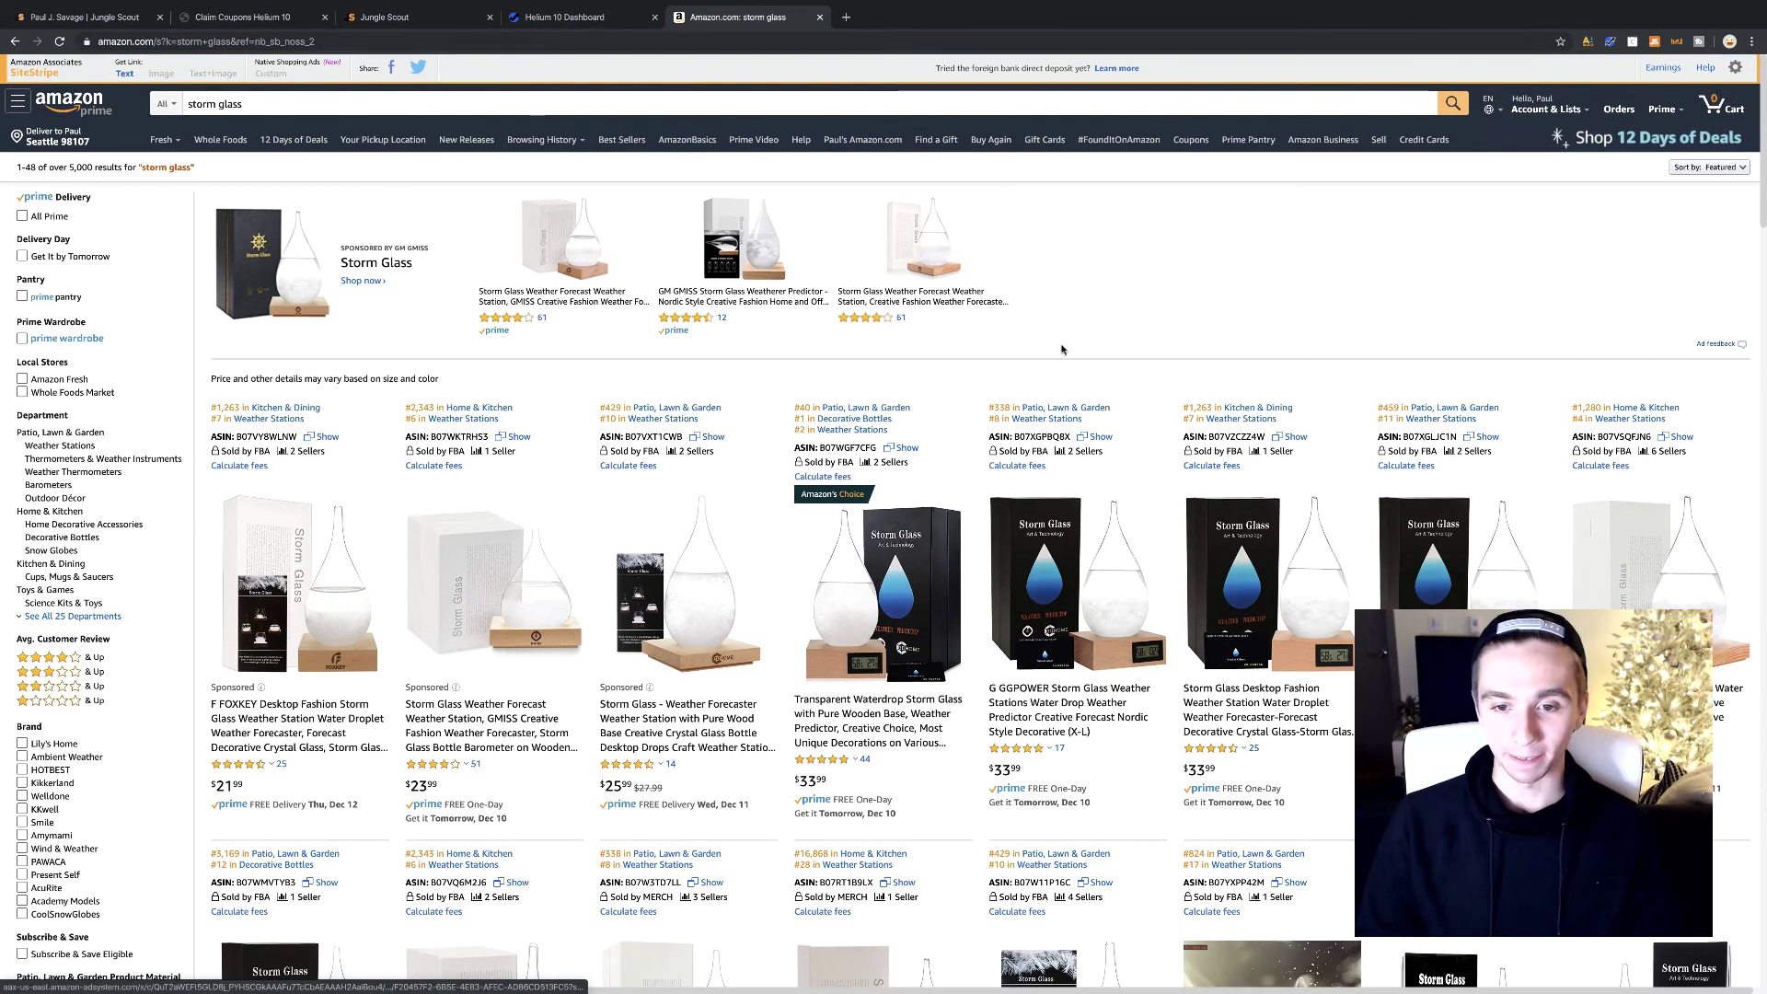
scroll(1054, 340, "down", 2)
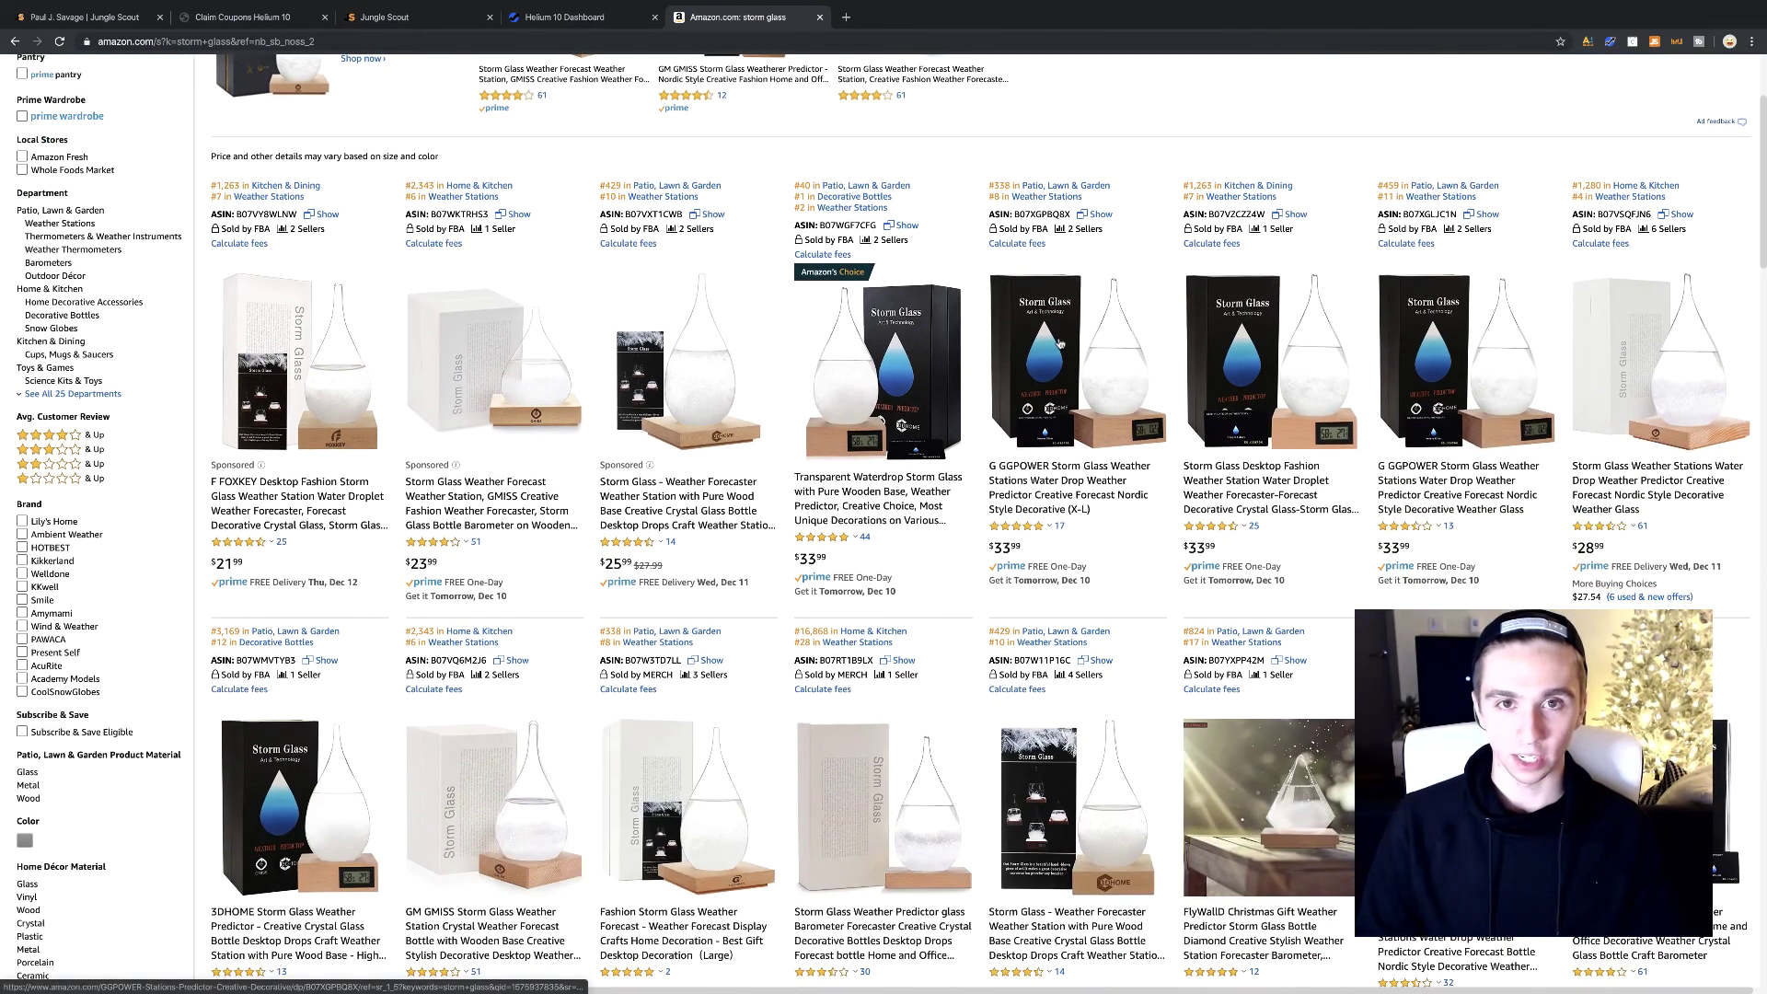
scroll(1060, 346, "down", 1)
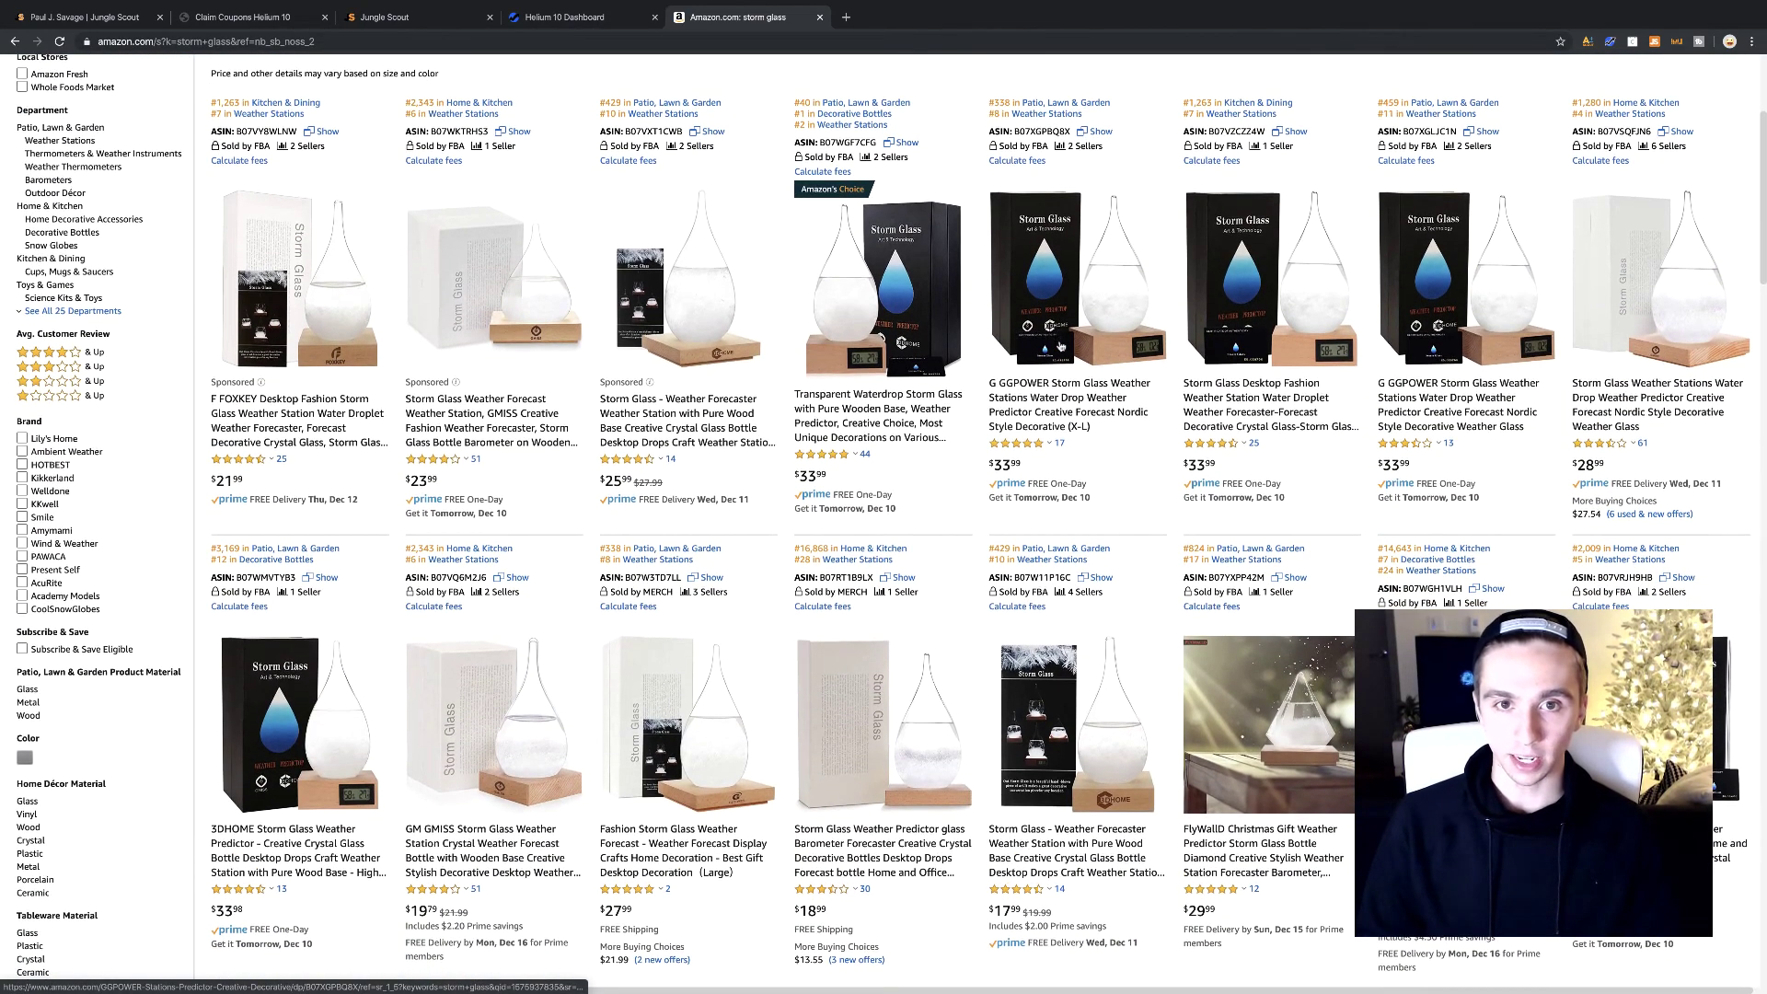
scroll(1063, 348, "up", 3)
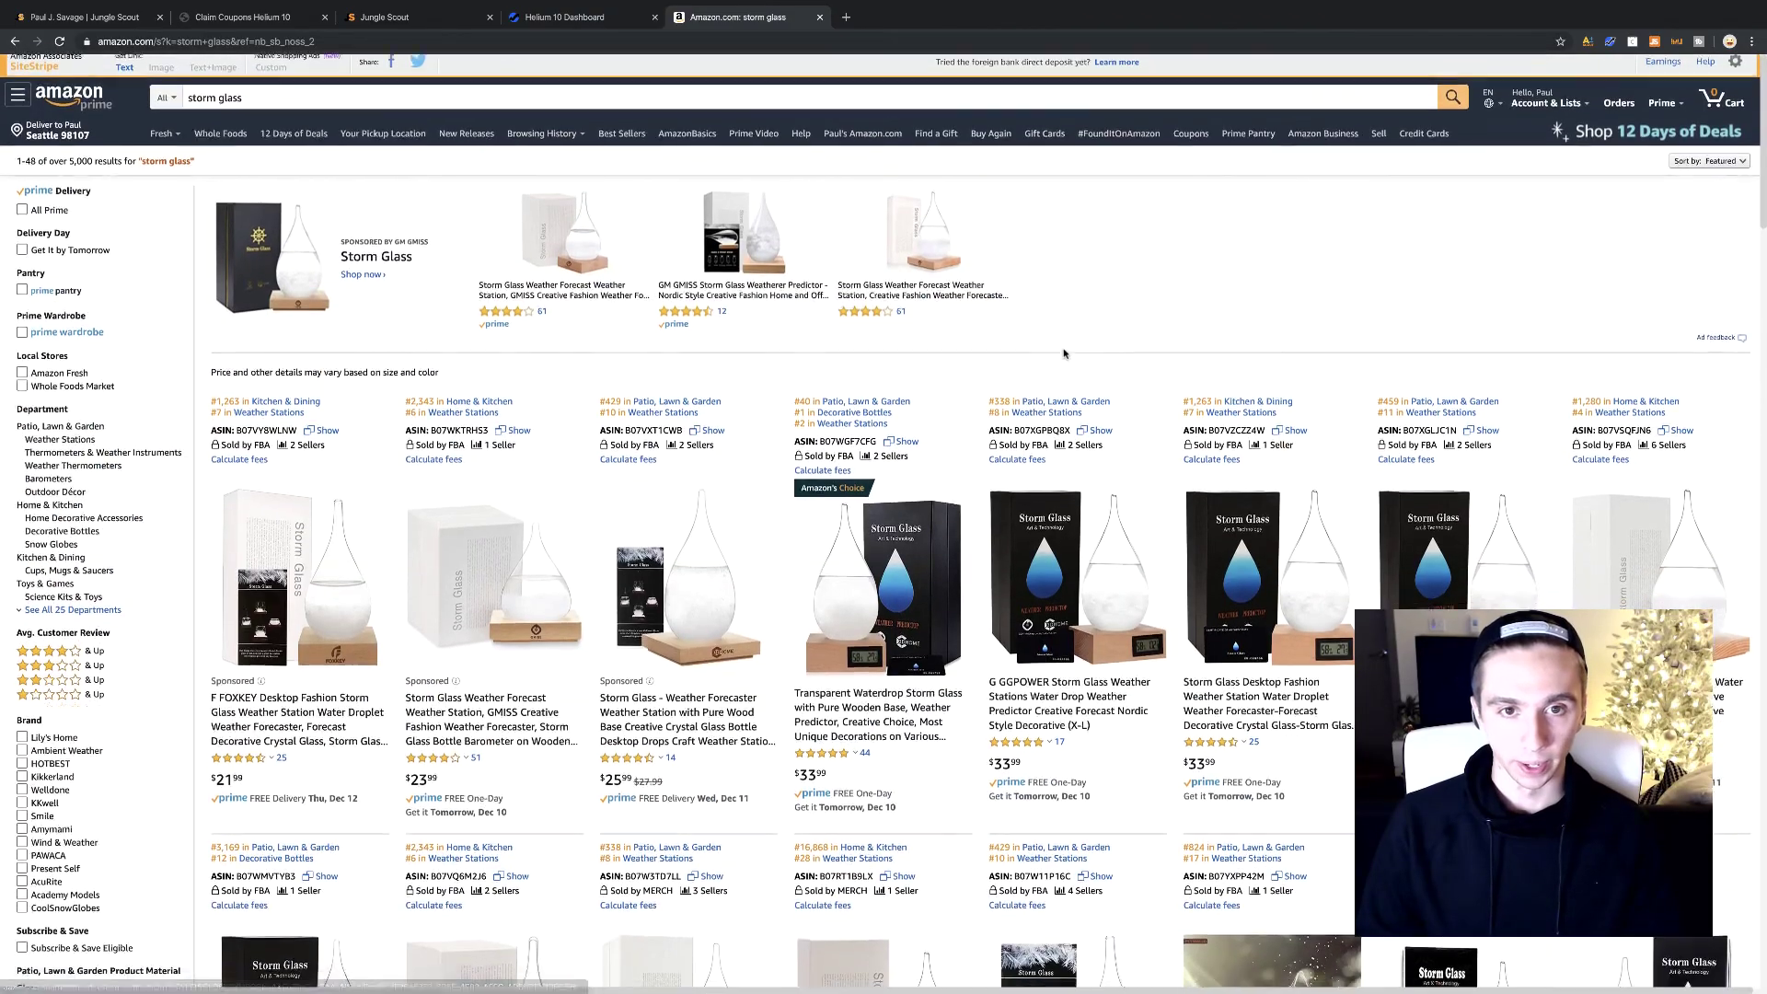
scroll(1063, 350, "down", 3)
scroll(1064, 355, "down", 1)
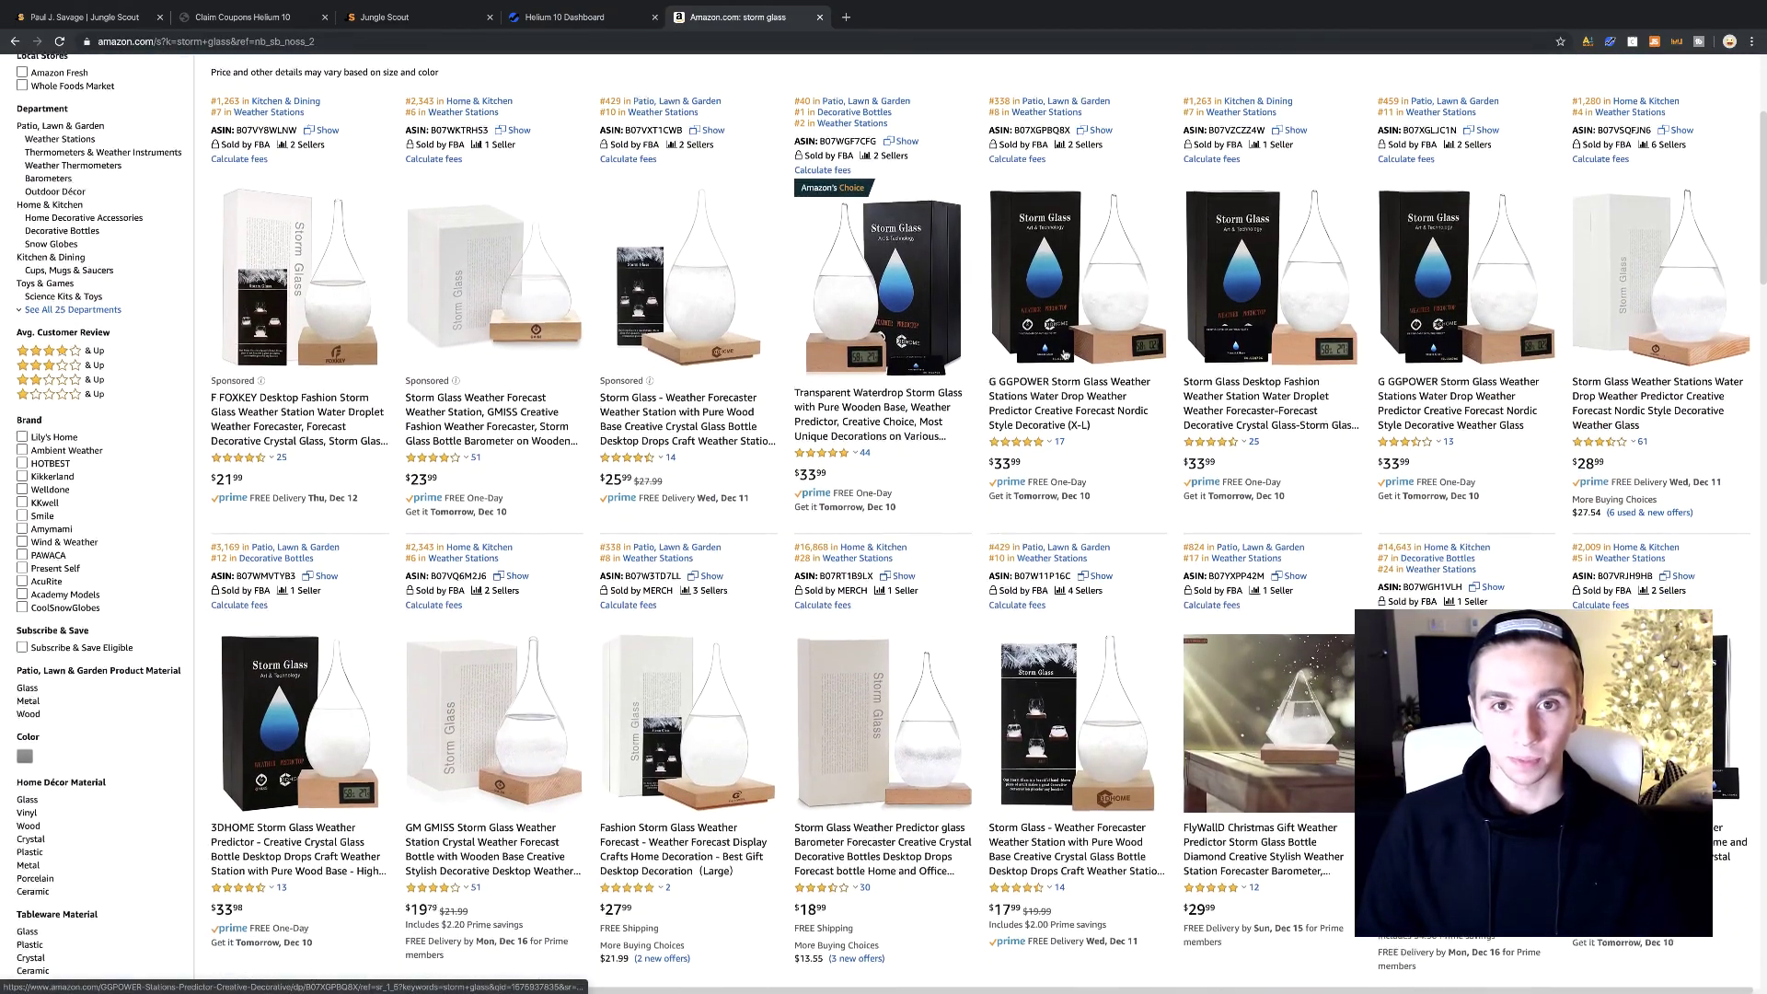